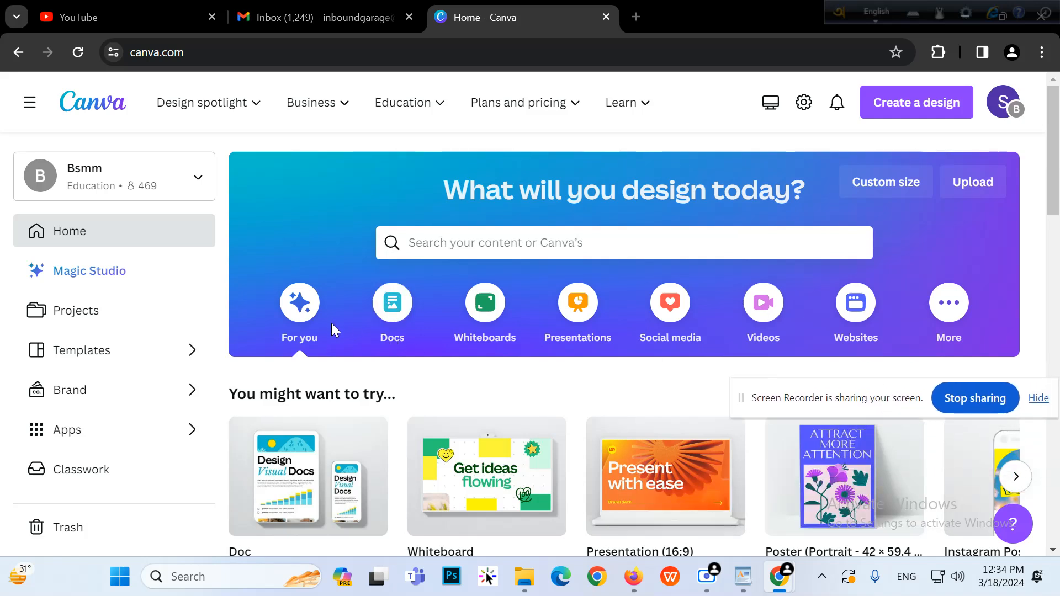
# Browse the Docs and Whiteboards design types on the Canva home page
pyautogui.click(389, 309)
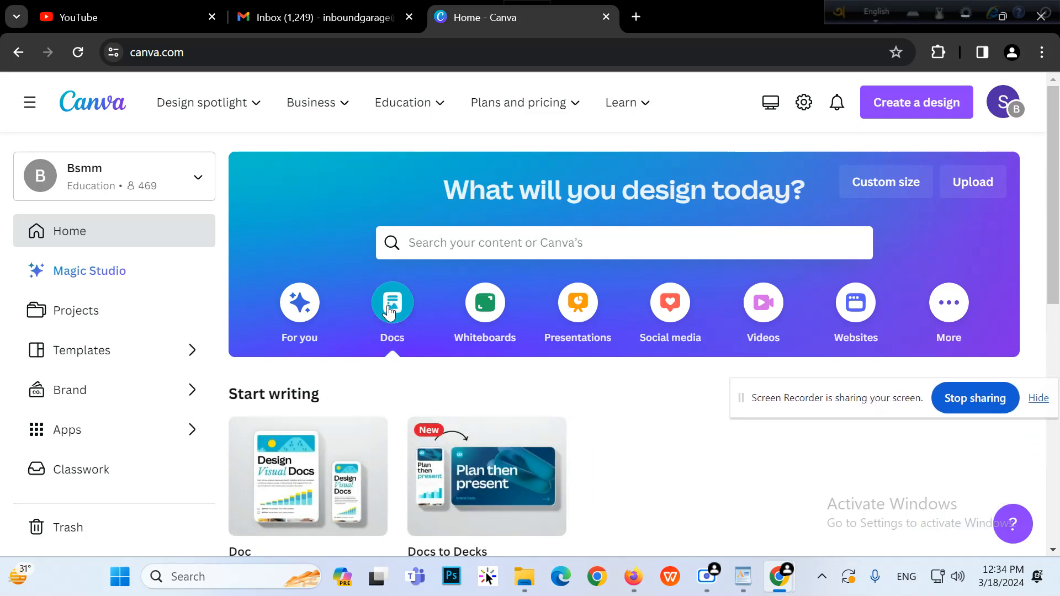
pyautogui.scroll(-2, 425, 273)
pyautogui.scroll(-4, 449, 252)
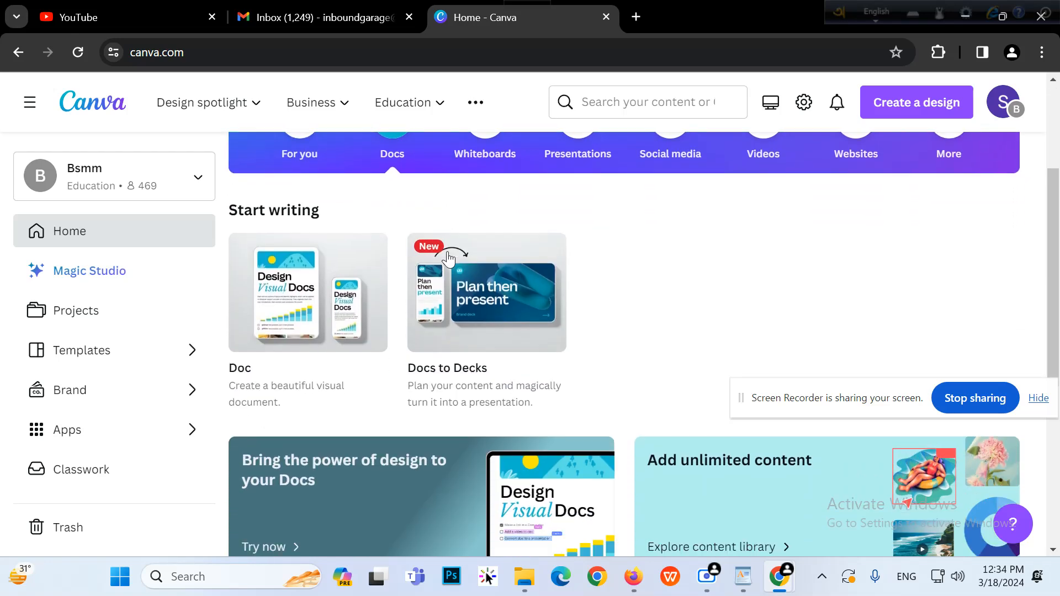
pyautogui.scroll(4, 450, 255)
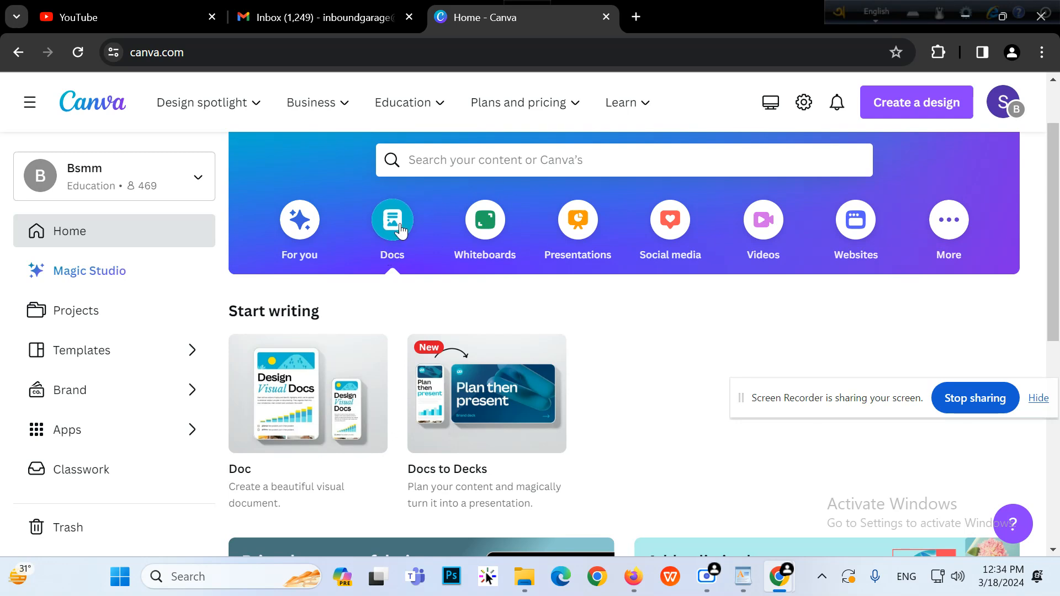
pyautogui.click(478, 233)
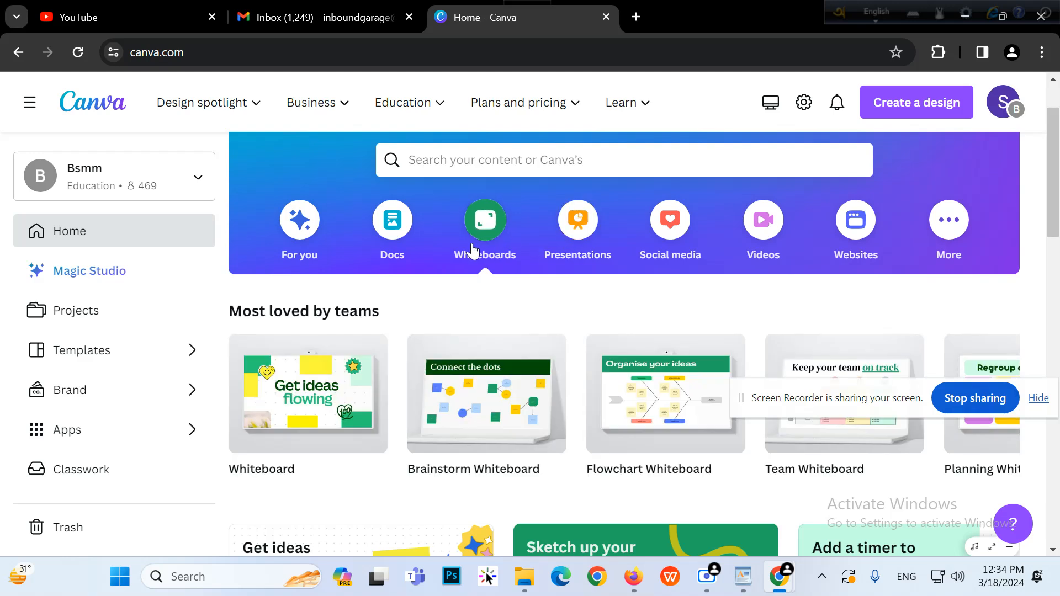
# Look through the Presentations design types, then switch to the Social media category
pyautogui.click(586, 266)
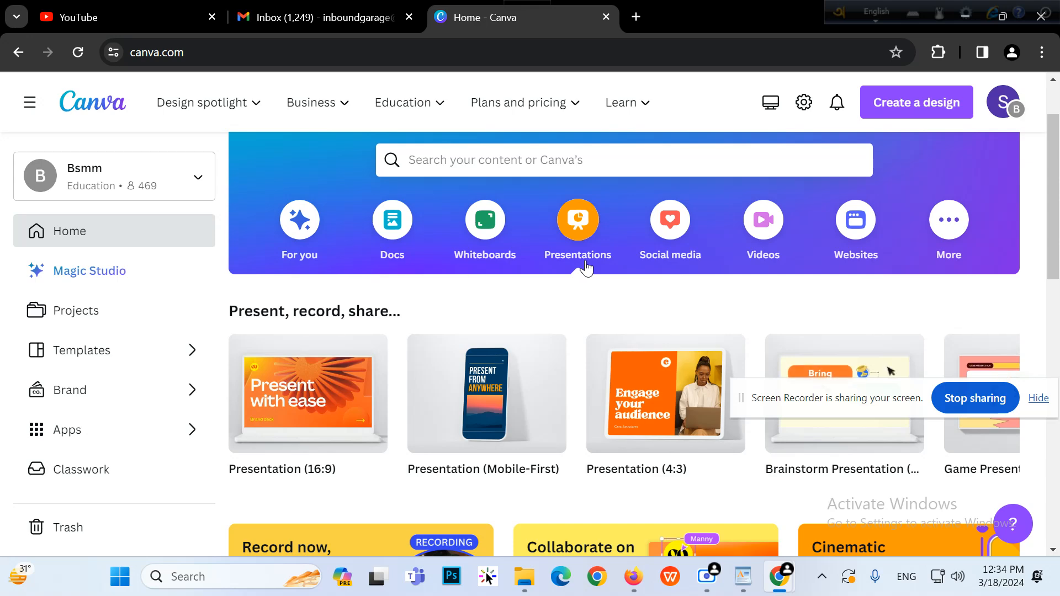
pyautogui.scroll(-5, 586, 269)
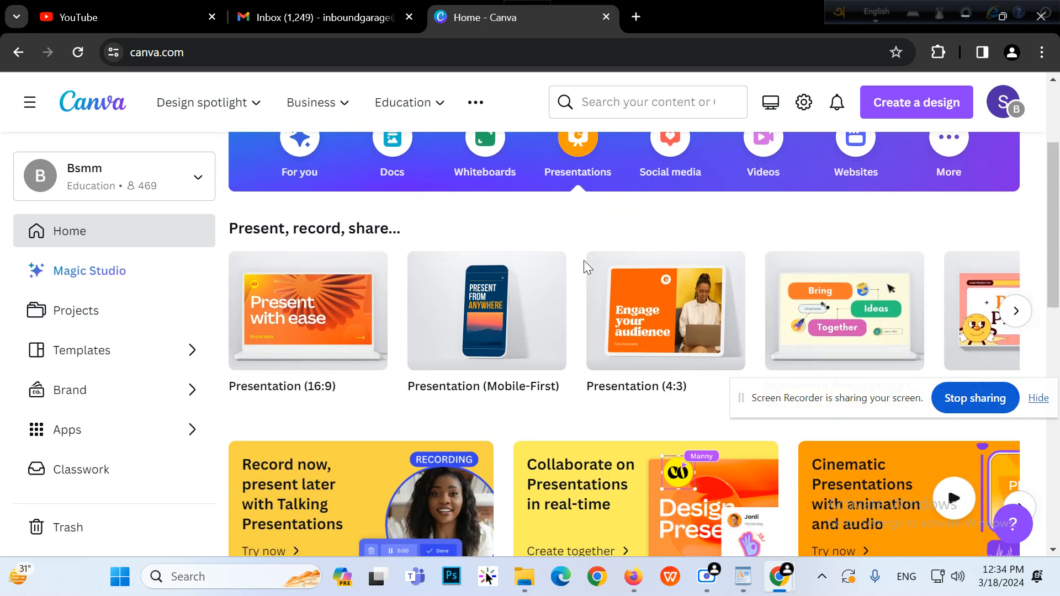
pyautogui.scroll(5, 694, 276)
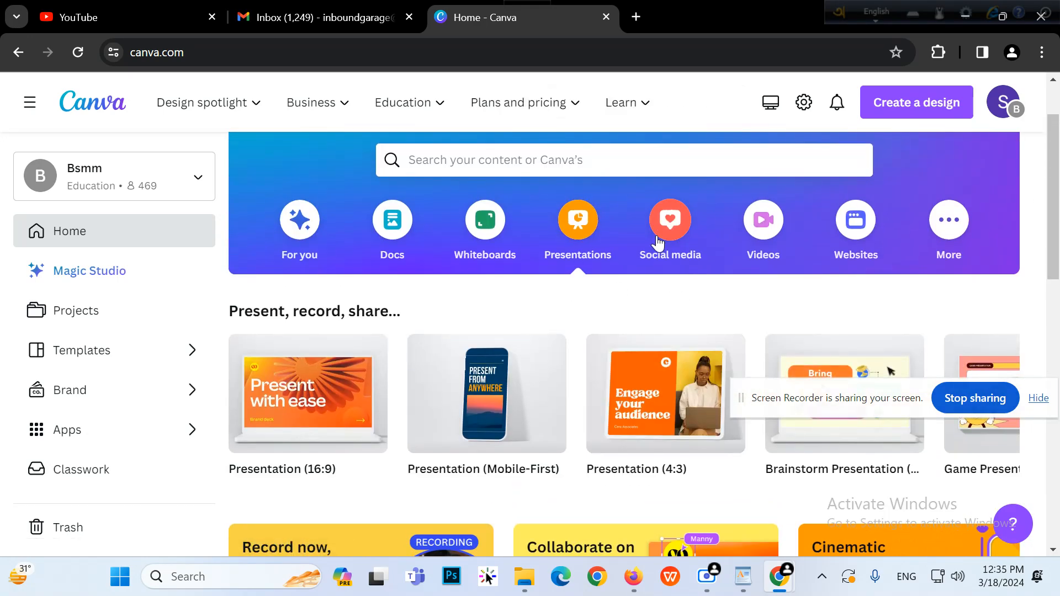
pyautogui.scroll(-12, 654, 265)
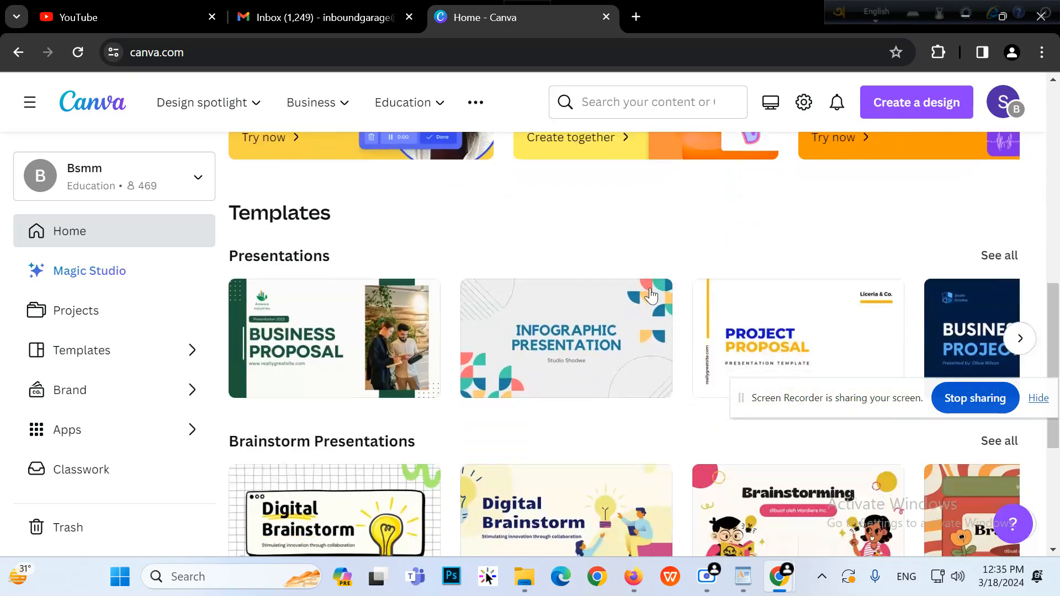
pyautogui.scroll(-2, 655, 294)
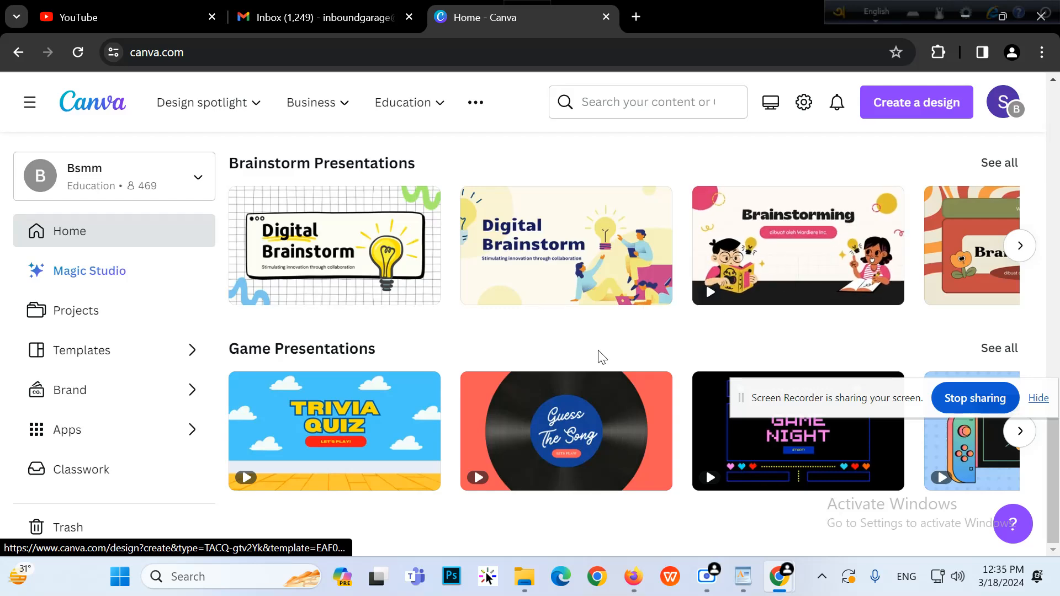
pyautogui.scroll(12, 608, 408)
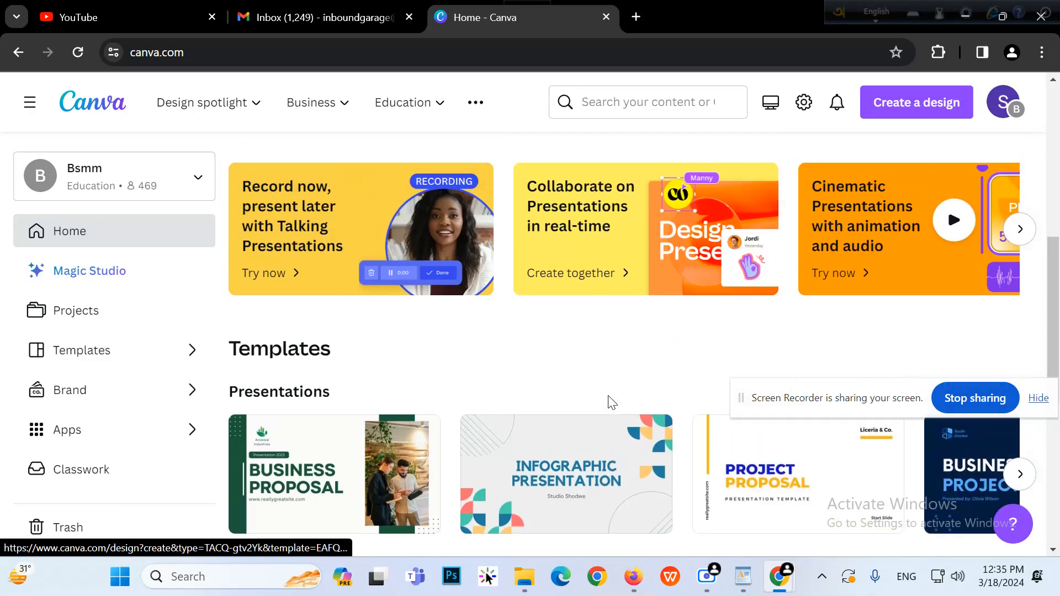
pyautogui.scroll(3, 787, 253)
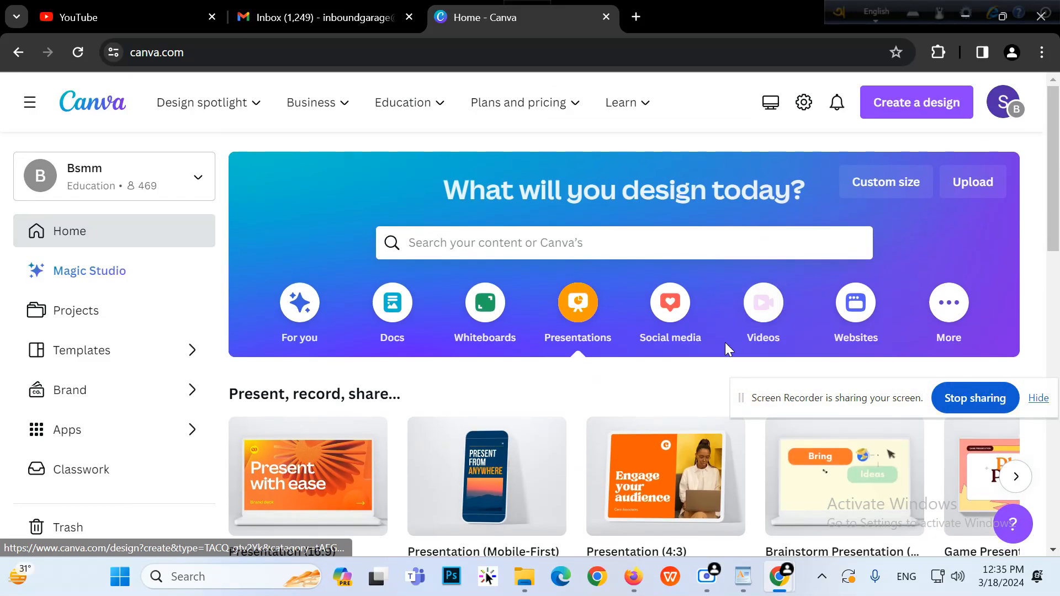
pyautogui.click(670, 334)
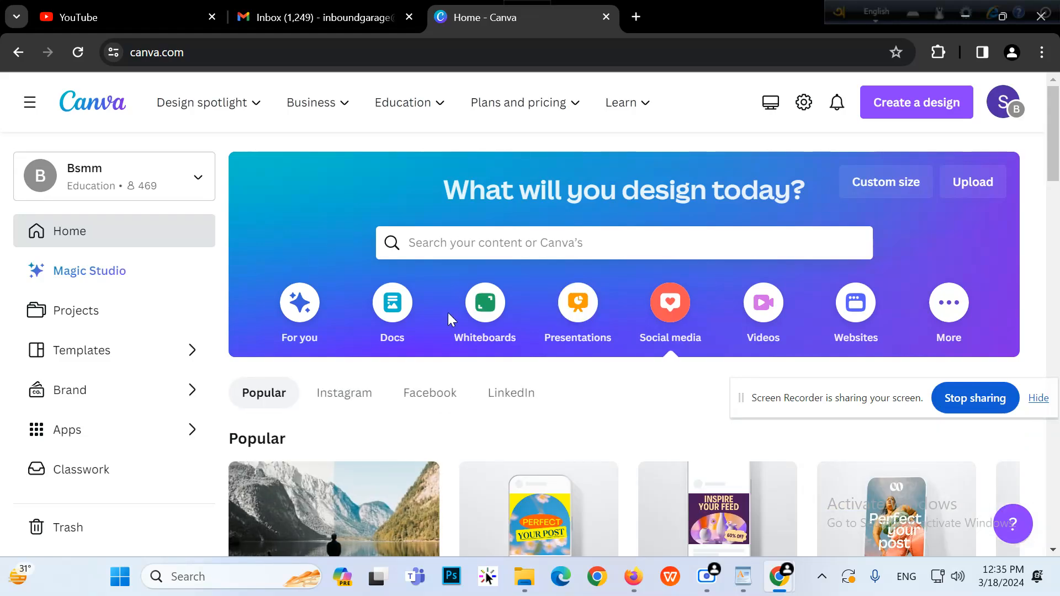
# Compare the Instagram, Facebook and LinkedIn post formats, ending on the Facebook formats
pyautogui.scroll(-3, 446, 314)
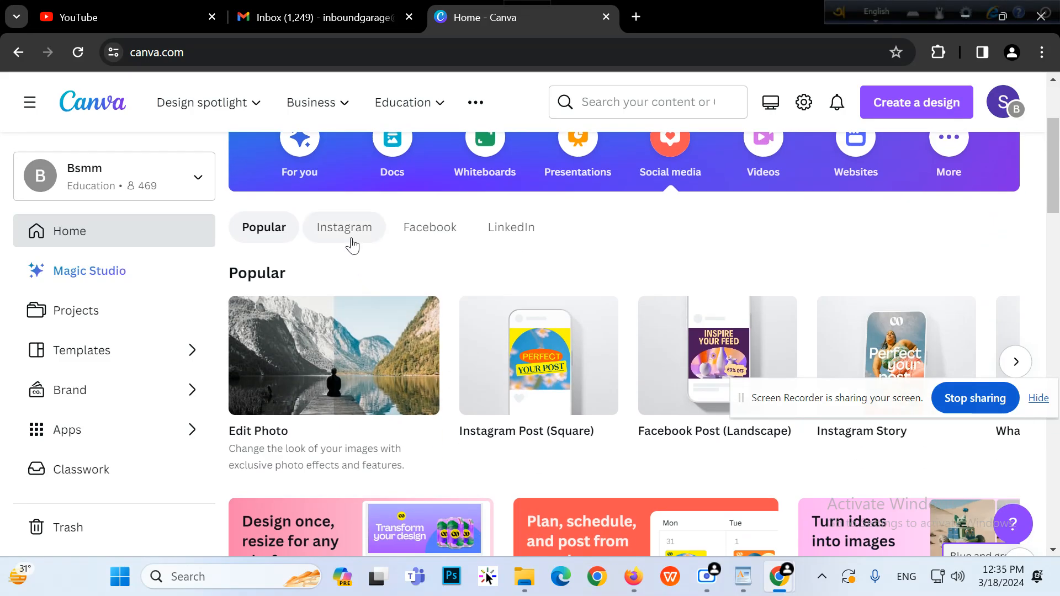
pyautogui.click(348, 236)
pyautogui.click(446, 241)
pyautogui.click(507, 235)
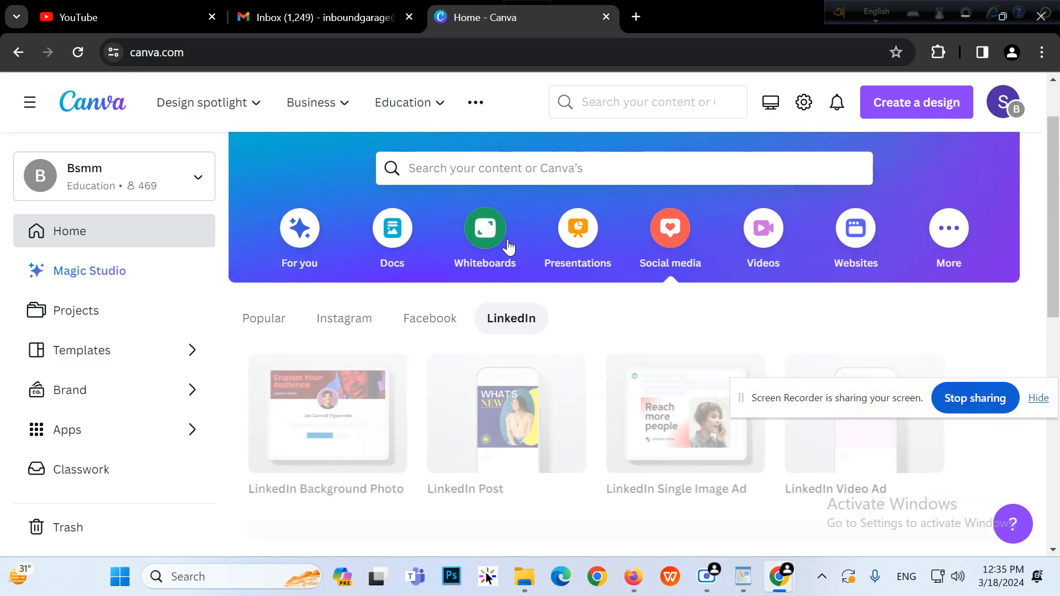
pyautogui.scroll(-3, 614, 356)
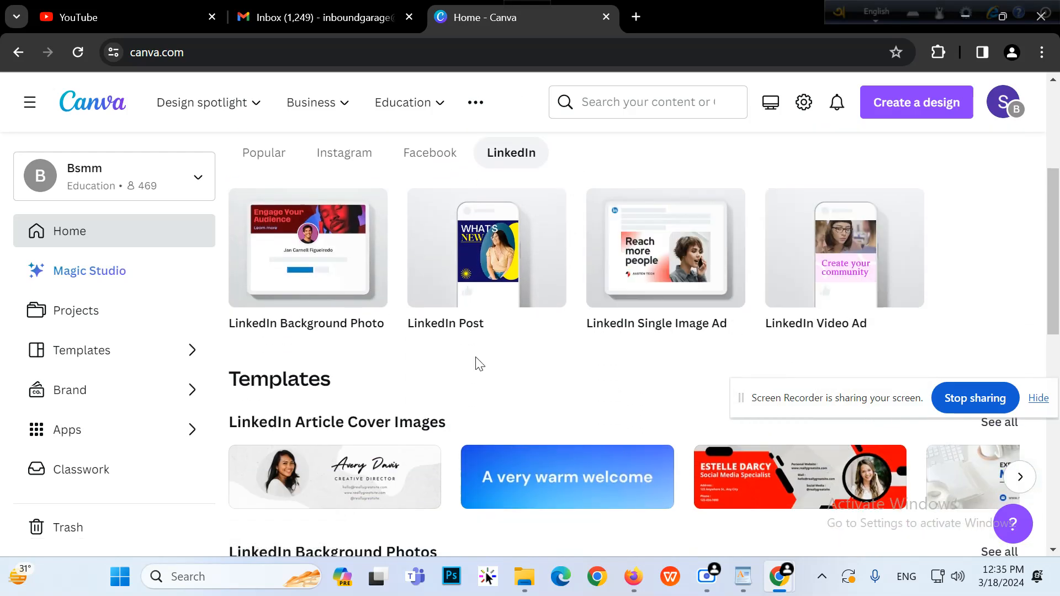
pyautogui.scroll(3, 370, 359)
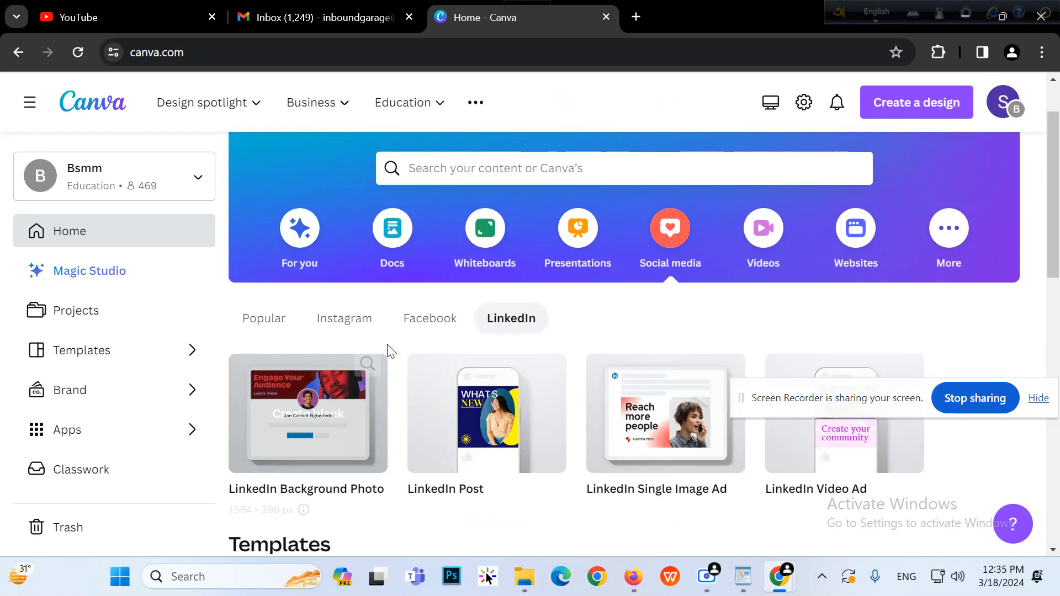
pyautogui.click(452, 324)
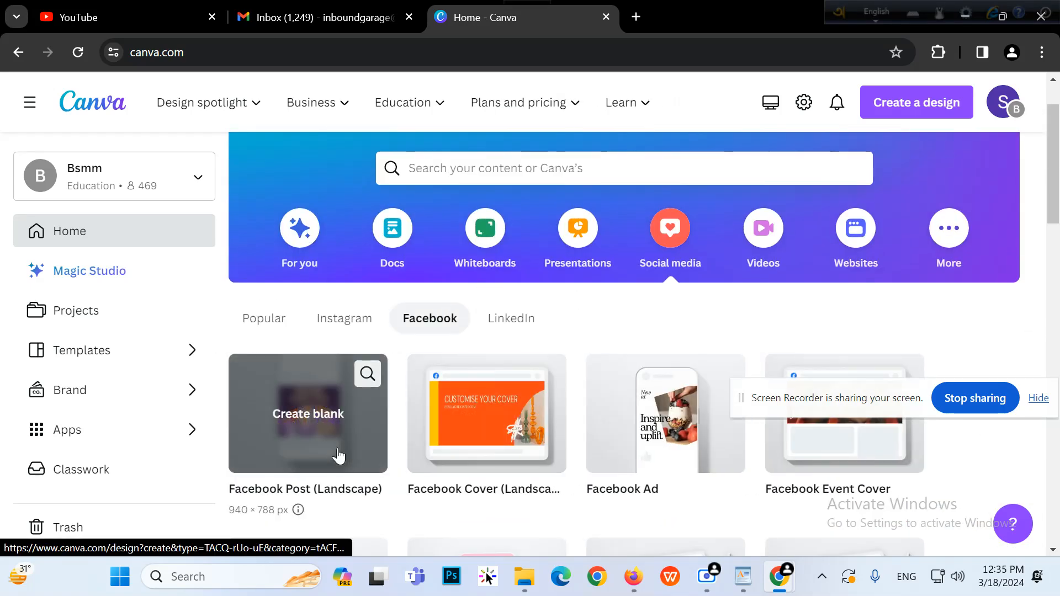
pyautogui.scroll(-2, 407, 405)
pyautogui.scroll(-2, 817, 329)
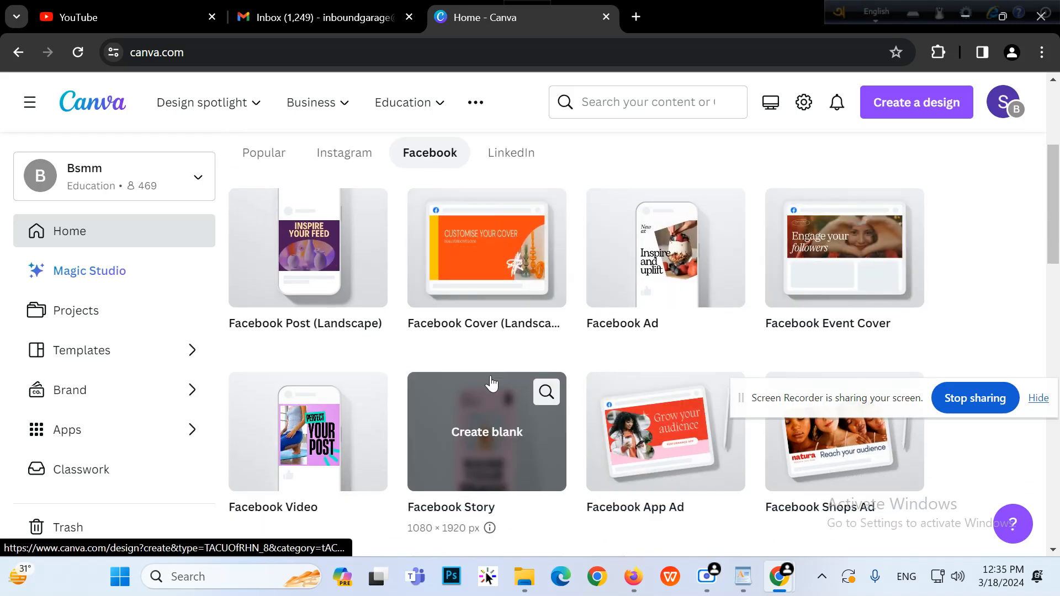
pyautogui.scroll(4, 489, 379)
pyautogui.scroll(-10, 470, 386)
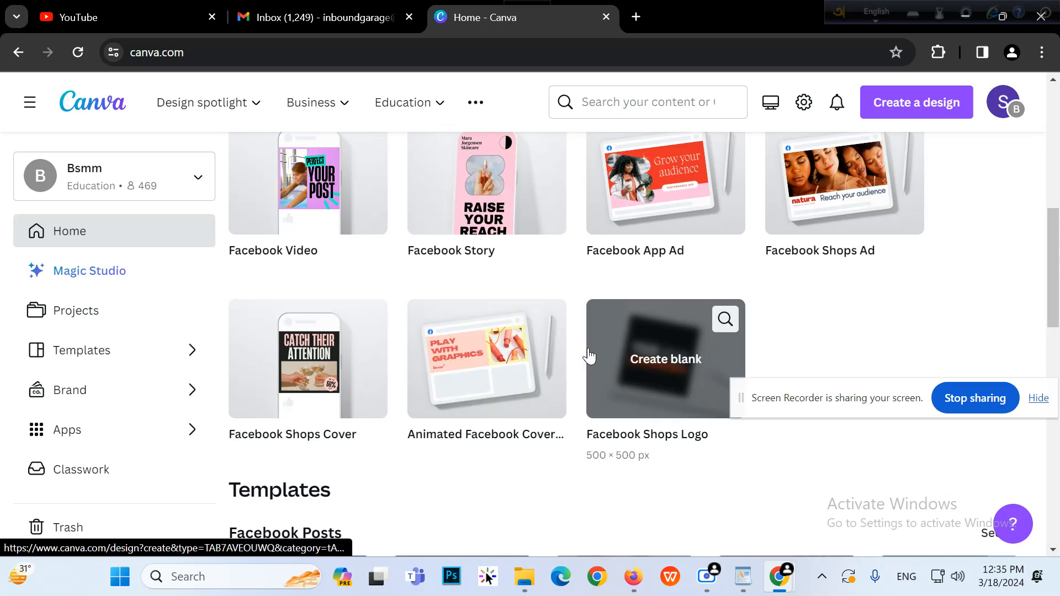
pyautogui.scroll(-2, 461, 339)
pyautogui.scroll(-3, 469, 331)
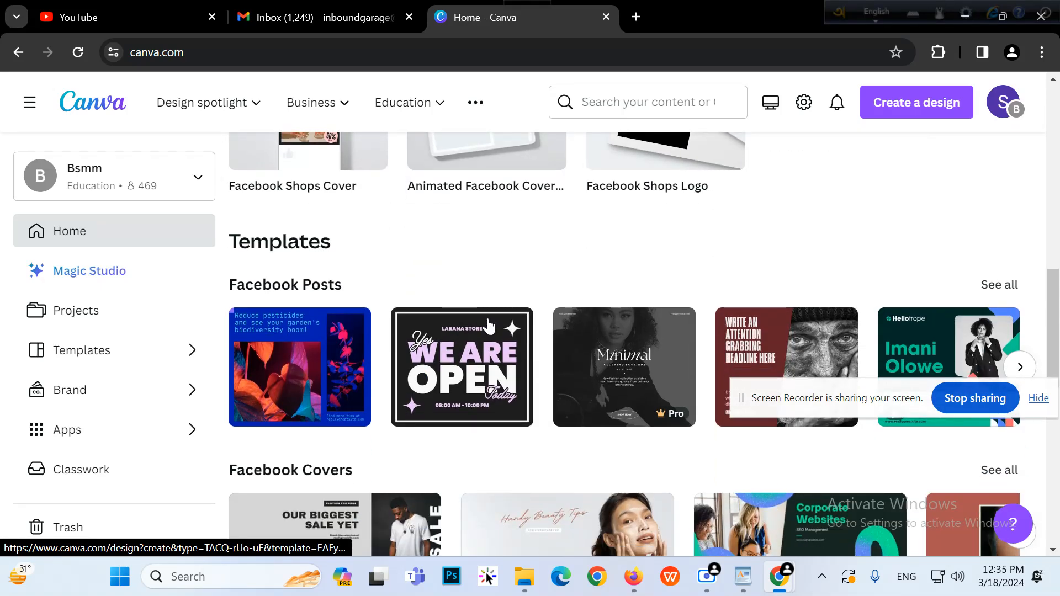
pyautogui.scroll(4, 488, 325)
pyautogui.scroll(5, 488, 326)
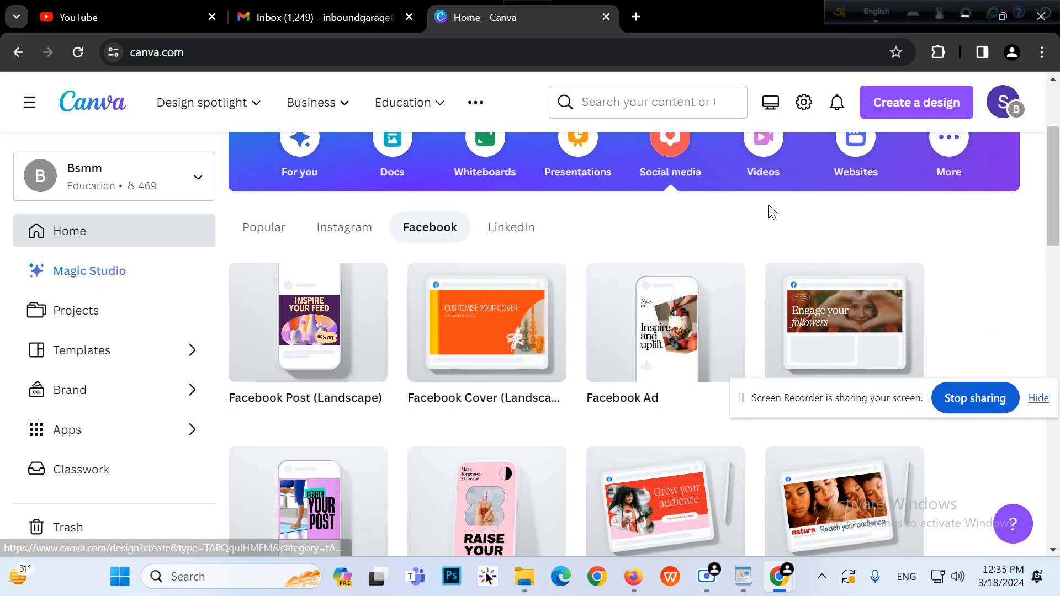
pyautogui.scroll(3, 769, 208)
# Browse the Videos and Websites design types, then open the Create a design list
pyautogui.click(764, 332)
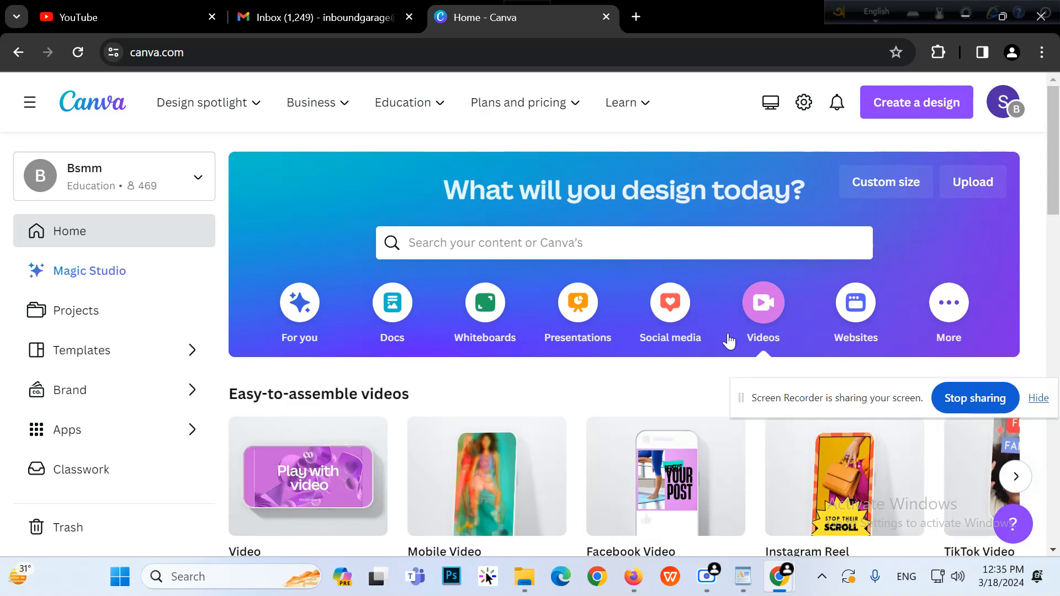
pyautogui.scroll(-3, 762, 342)
pyautogui.scroll(-4, 662, 292)
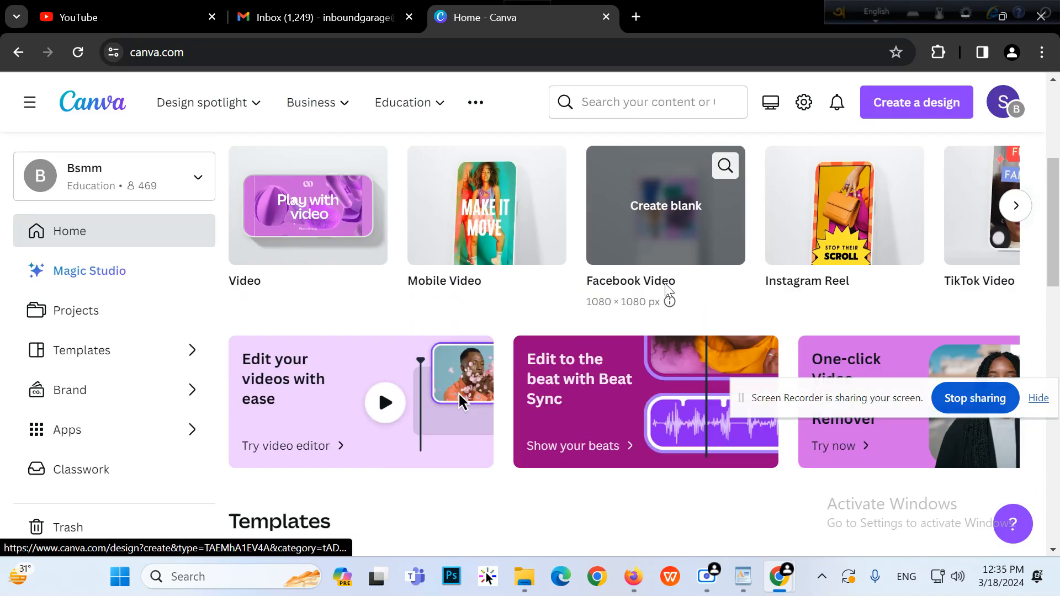
pyautogui.scroll(-3, 640, 309)
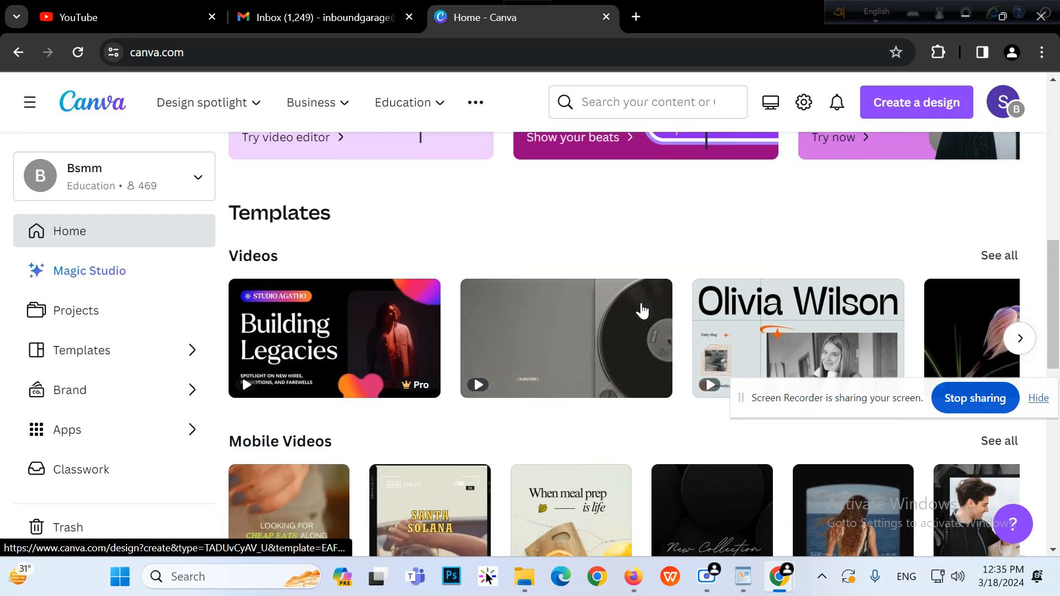
pyautogui.scroll(3, 640, 309)
pyautogui.scroll(3, 641, 310)
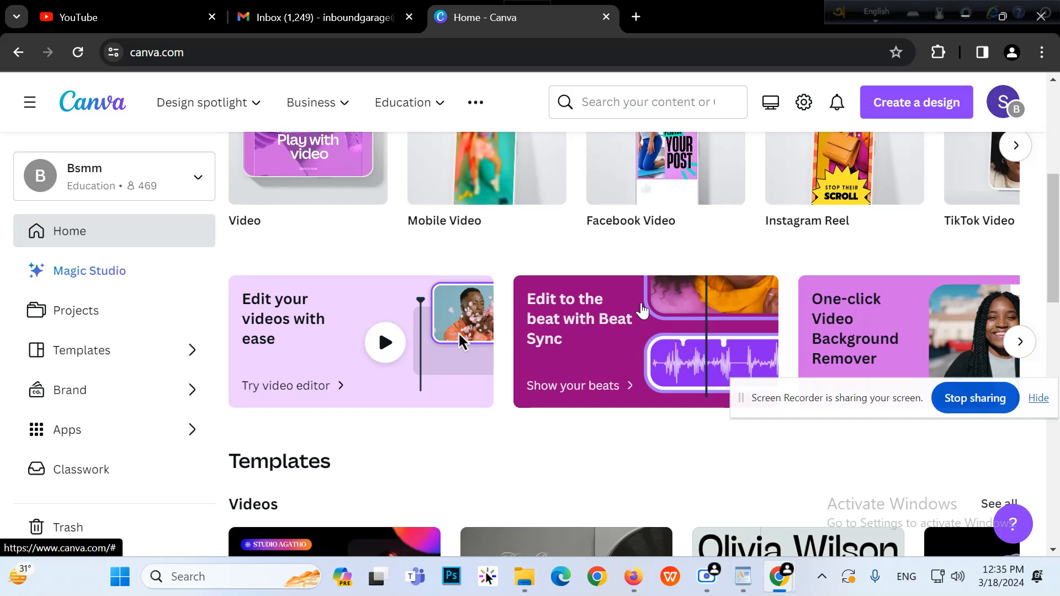
pyautogui.moveTo(839, 413); pyautogui.dragTo(747, 67)
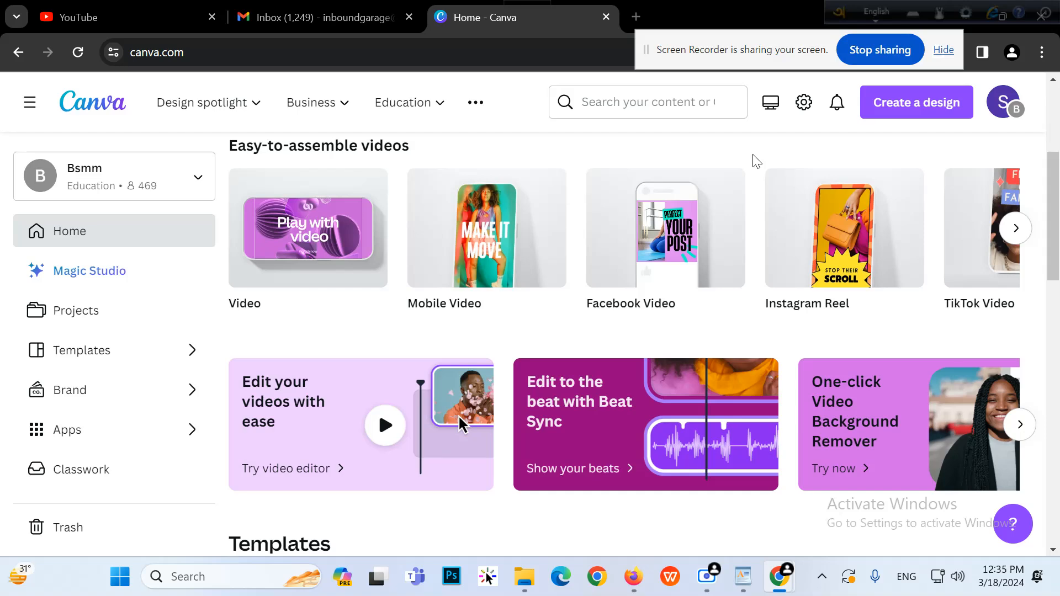
pyautogui.scroll(5, 756, 161)
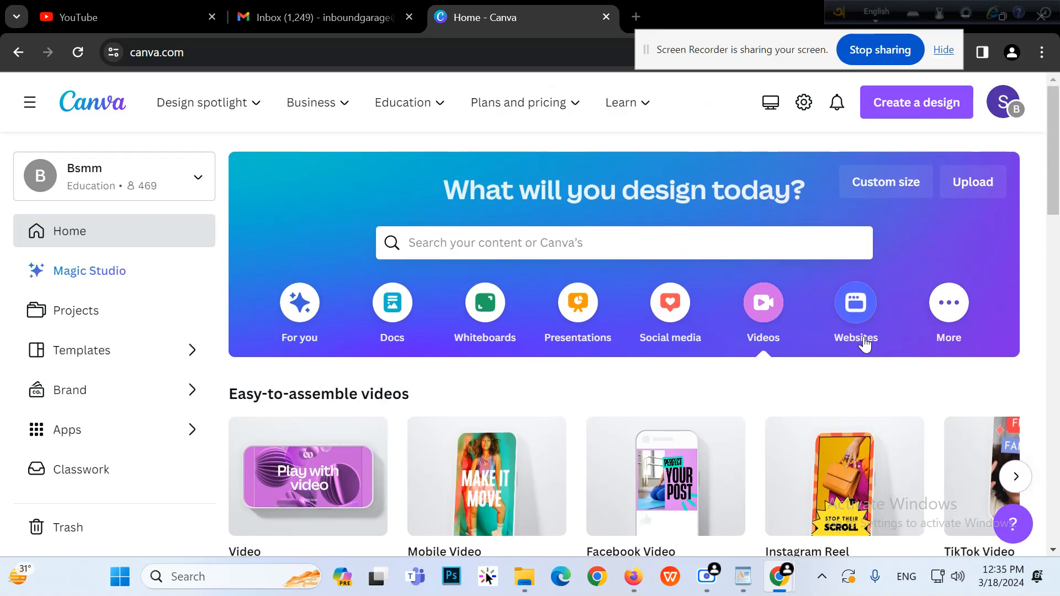
pyautogui.click(865, 343)
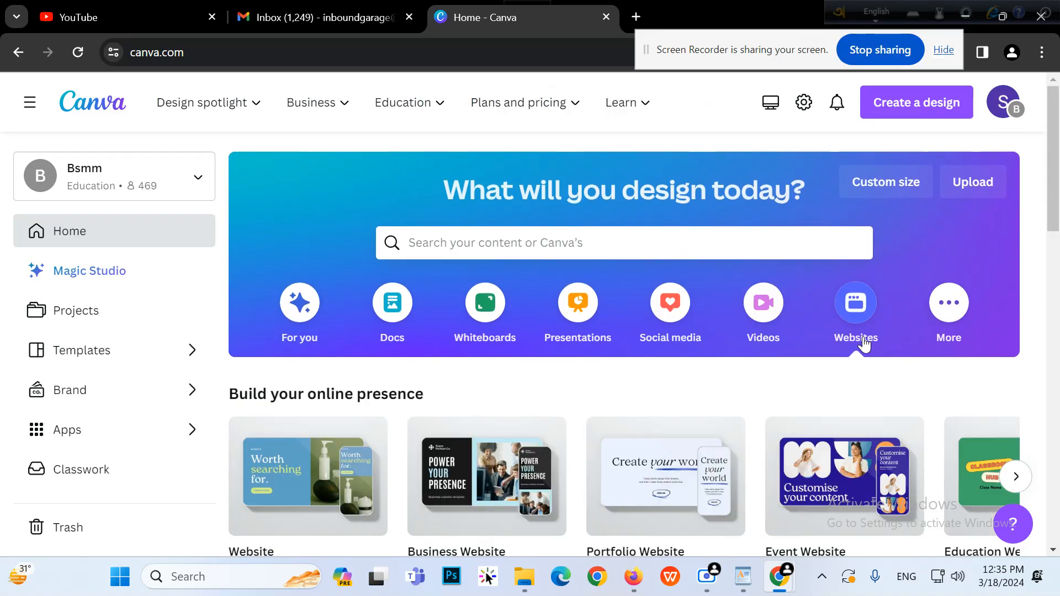
pyautogui.scroll(-3, 850, 348)
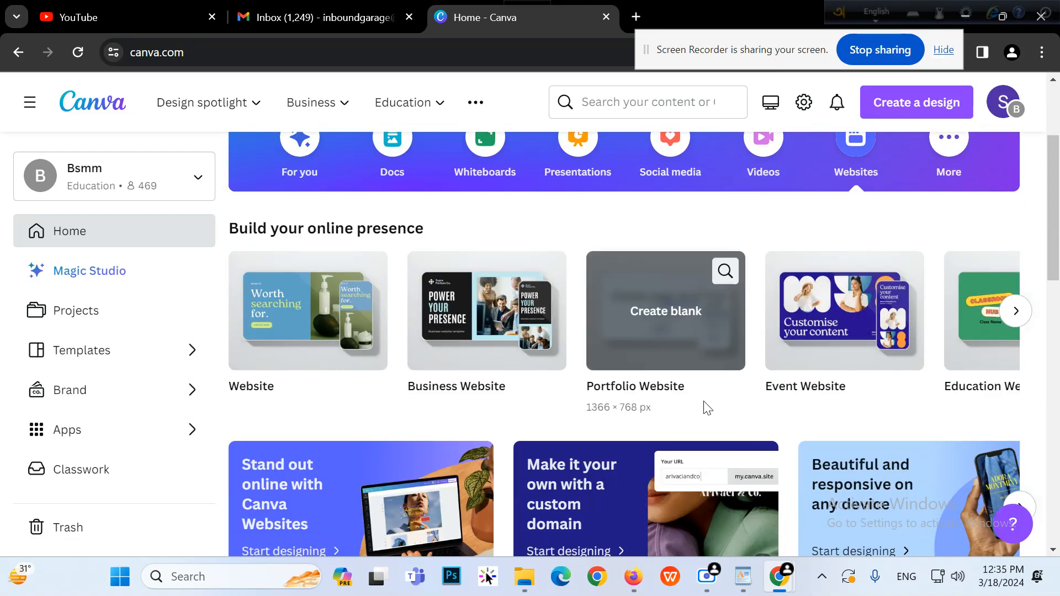
pyautogui.scroll(3, 707, 408)
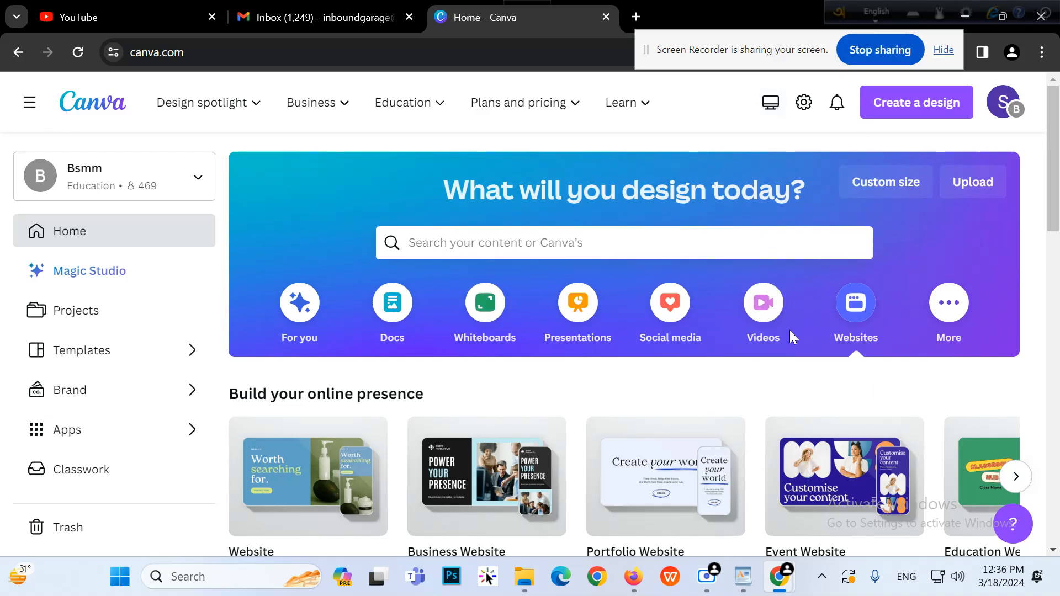
pyautogui.click(887, 115)
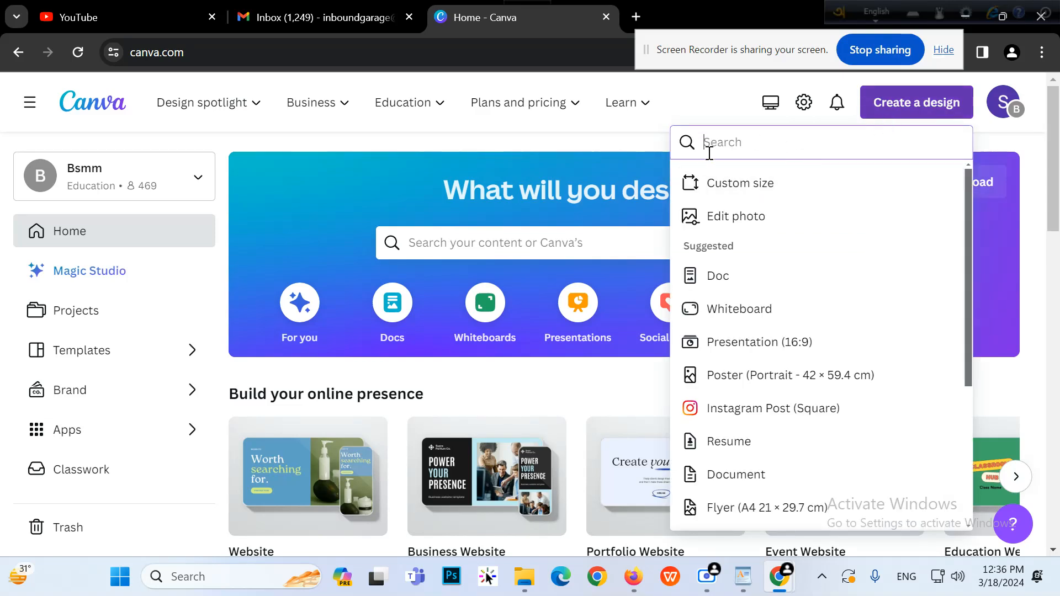
# Search design types for 'facebook' and create a new Facebook Post (Square)
pyautogui.write('fac')
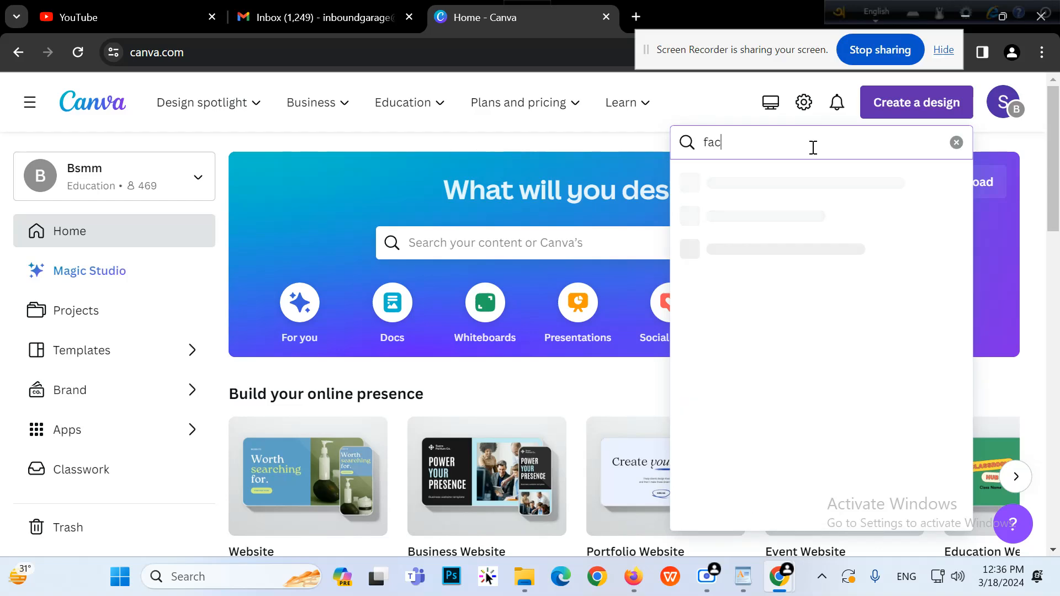
pyautogui.write('ebook')
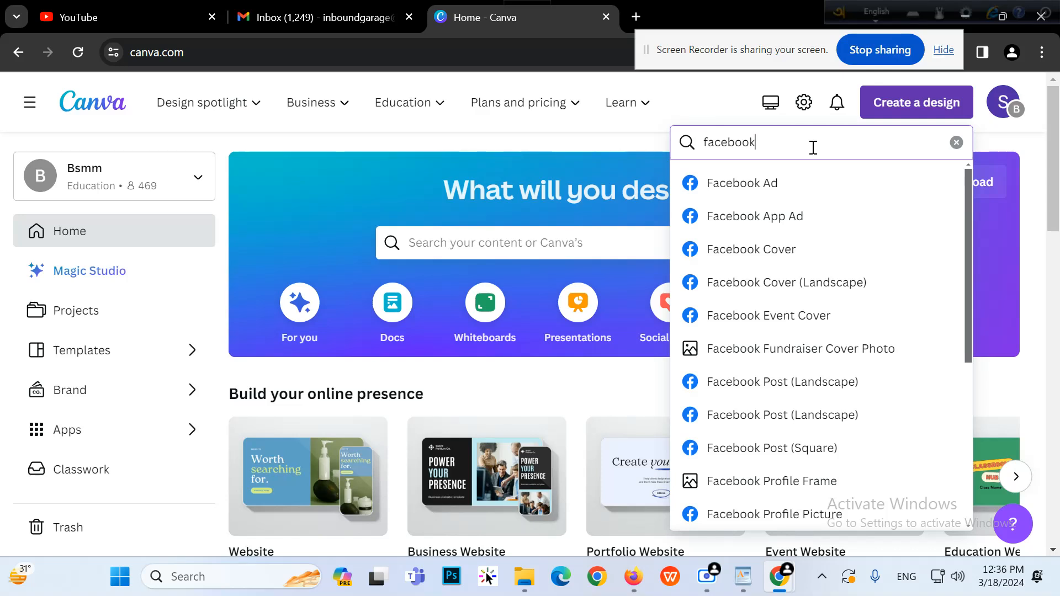
pyautogui.scroll(-7, 784, 298)
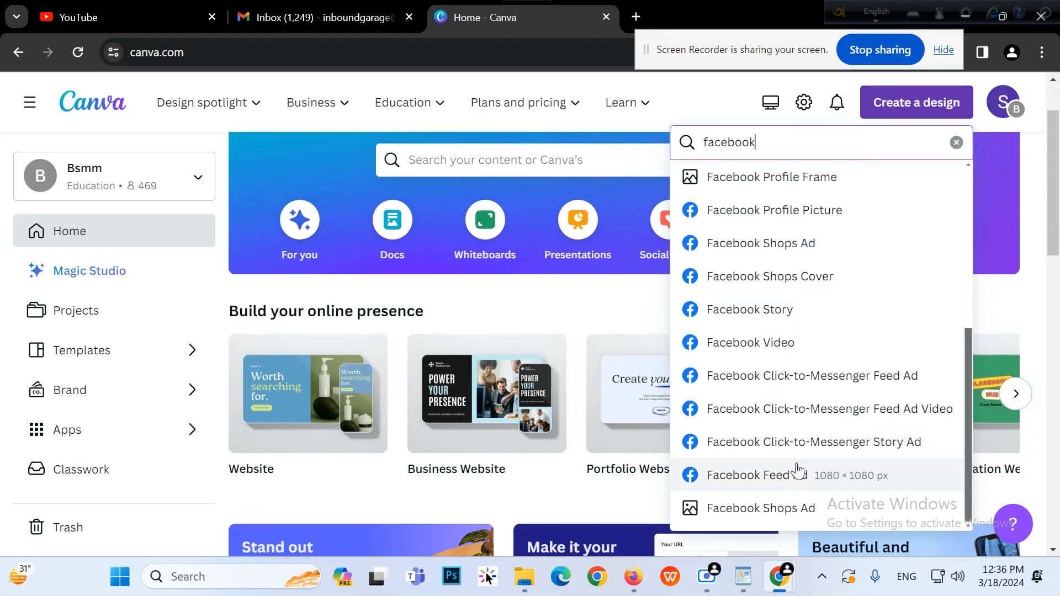
pyautogui.scroll(7, 797, 469)
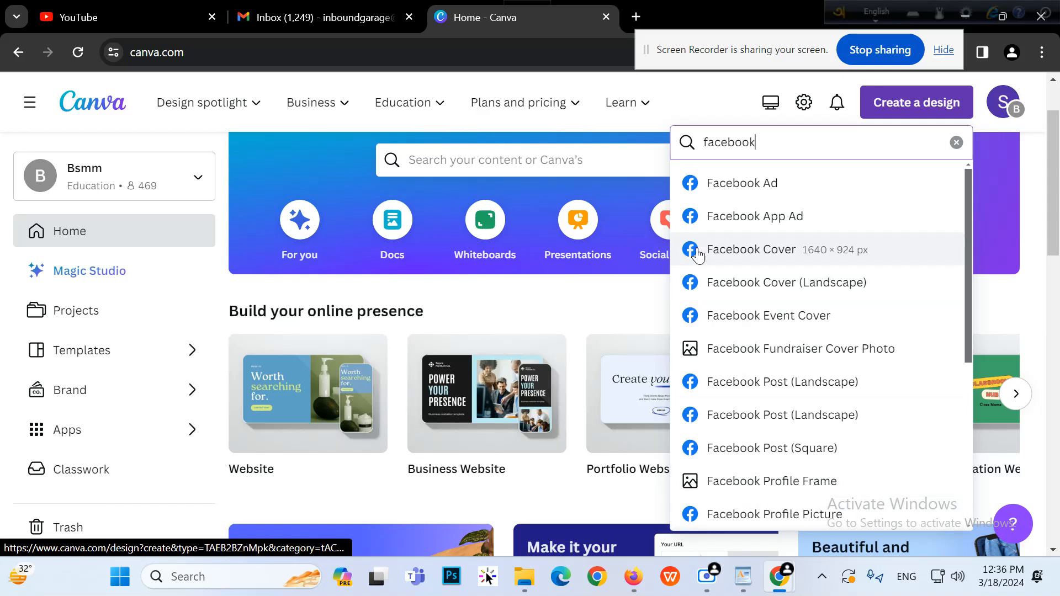
pyautogui.scroll(-2, 687, 271)
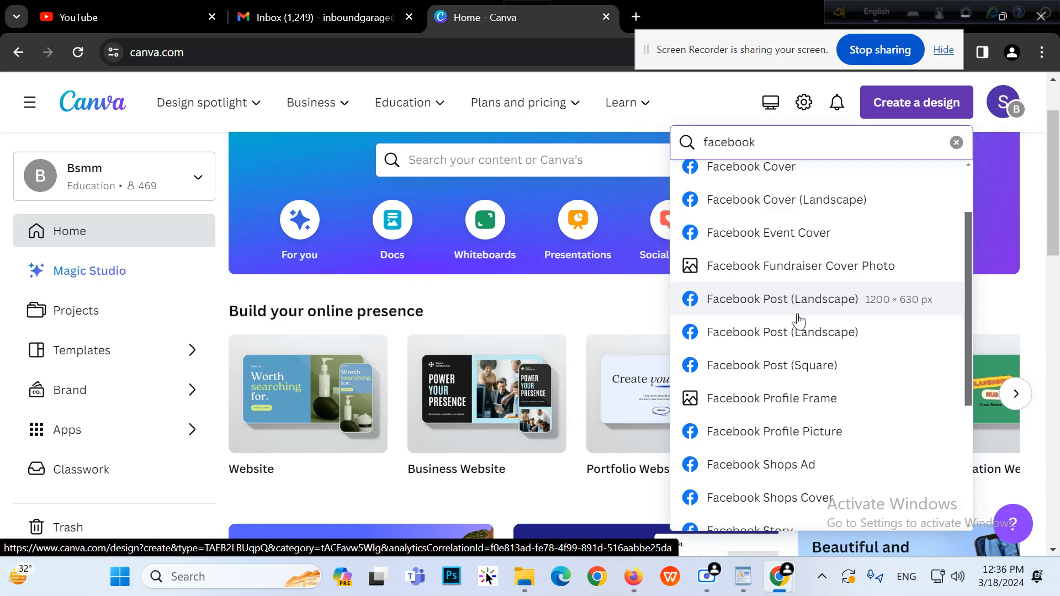
pyautogui.click(813, 369)
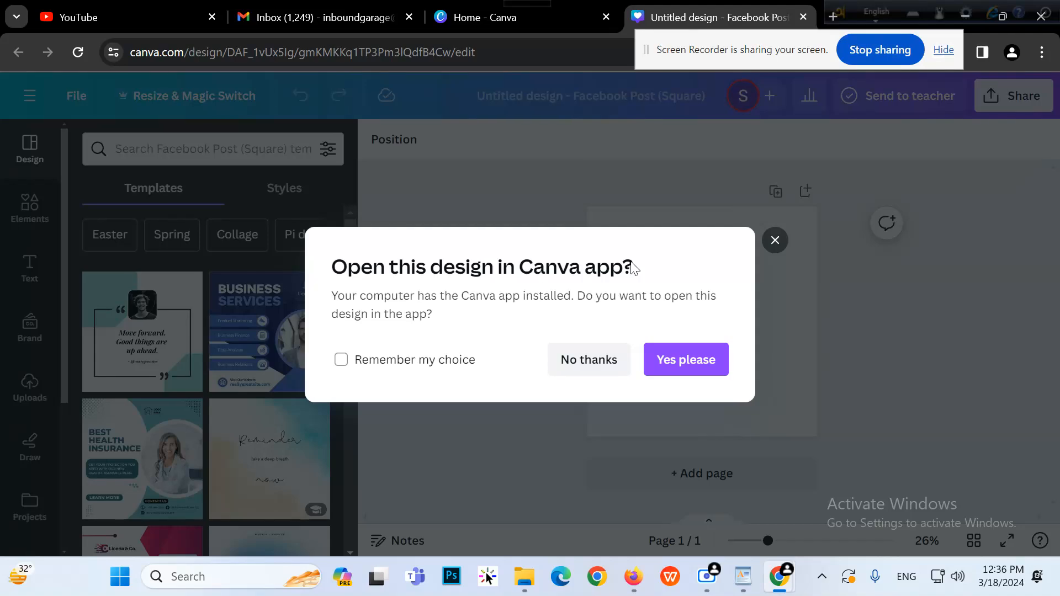
# Decline the desktop app prompt and stay in the browser editor
pyautogui.click(586, 360)
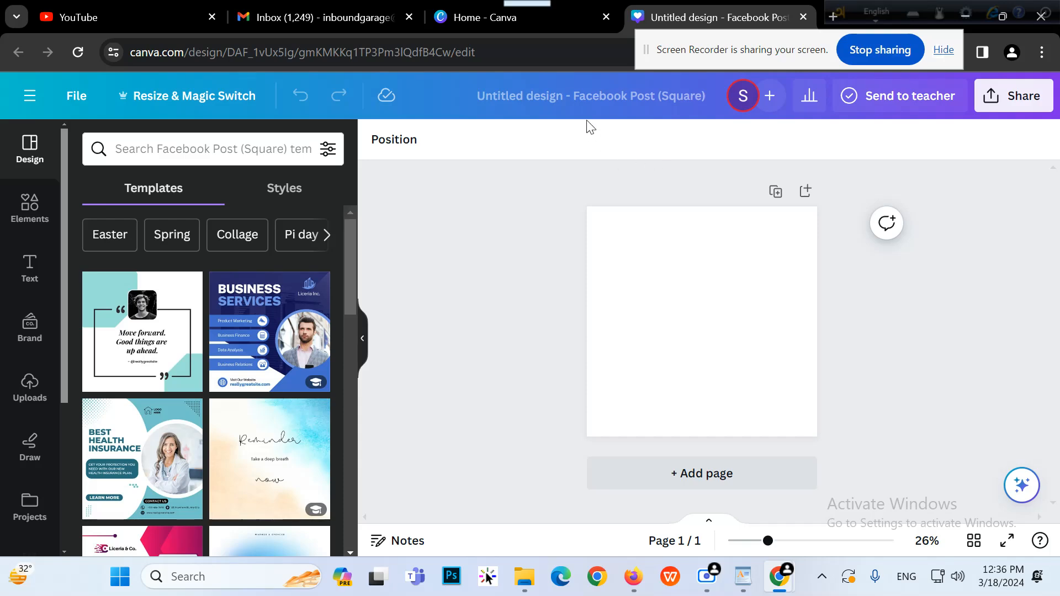
pyautogui.scroll(-3, 254, 332)
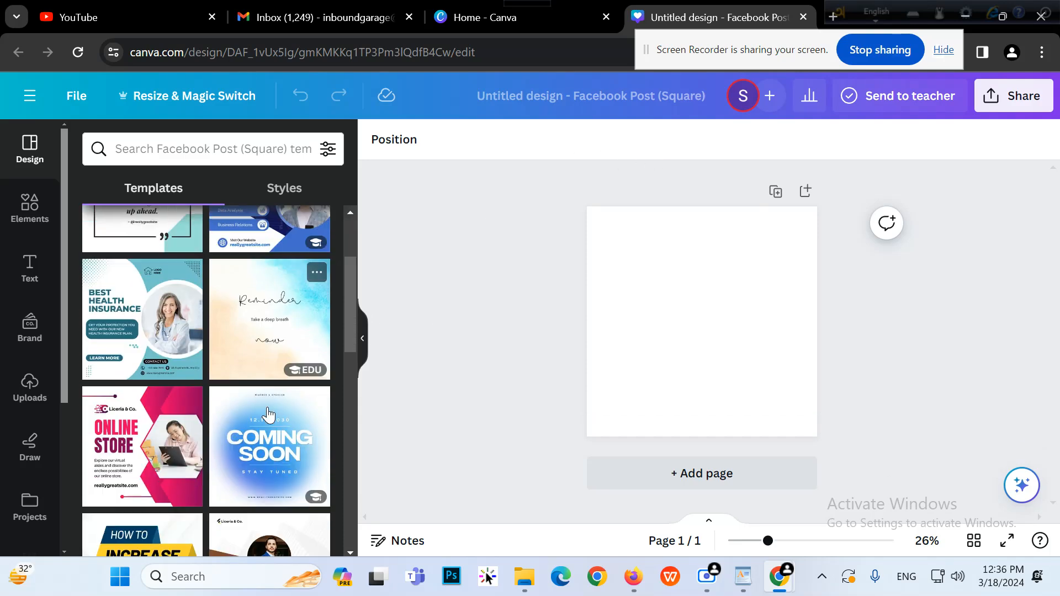
pyautogui.scroll(3, 254, 288)
# Search templates for 'Food' and apply the Yellow Modern Ramadan Food Iftar Menu template
pyautogui.click(225, 147)
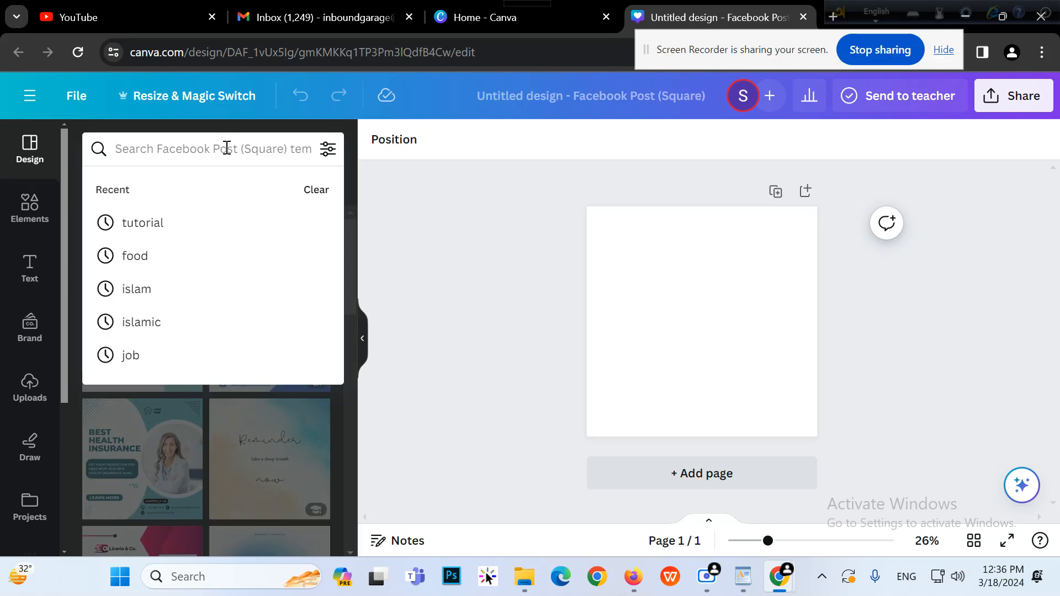
pyautogui.write('Food')
pyautogui.press('Return')
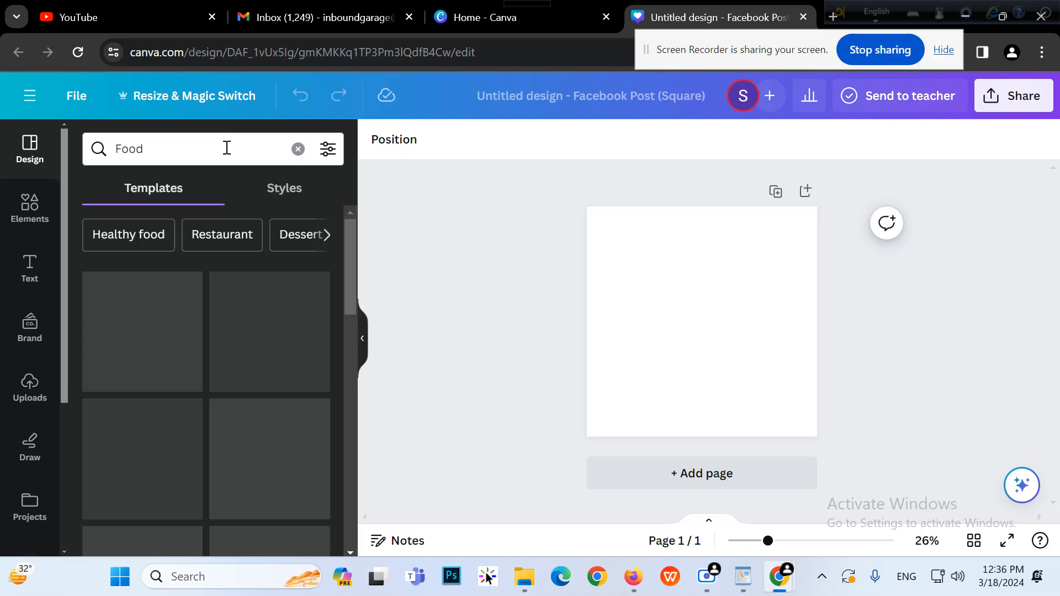
pyautogui.scroll(-2, 232, 256)
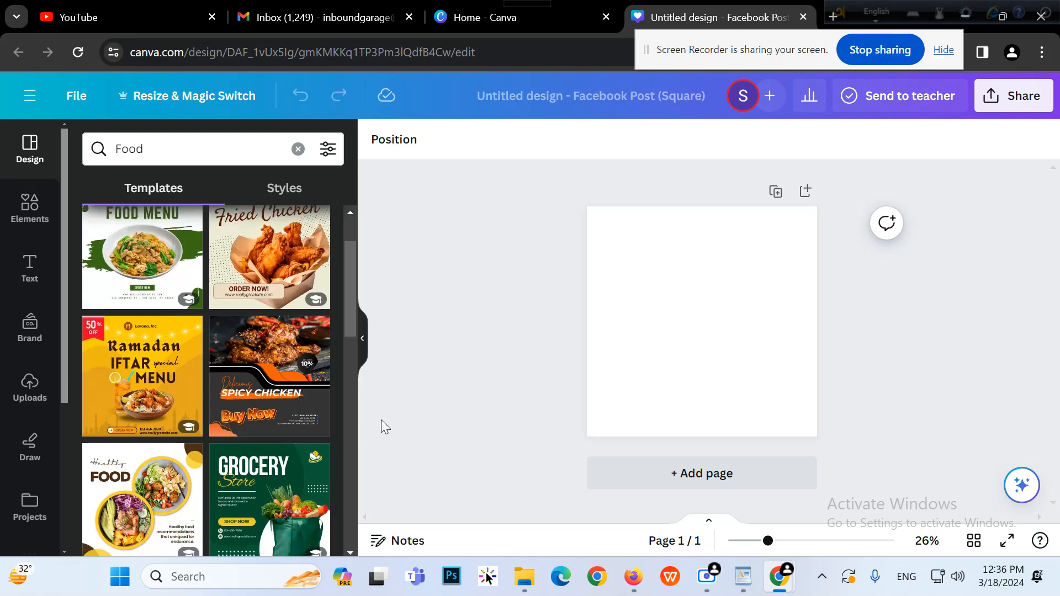
pyautogui.scroll(-2, 198, 367)
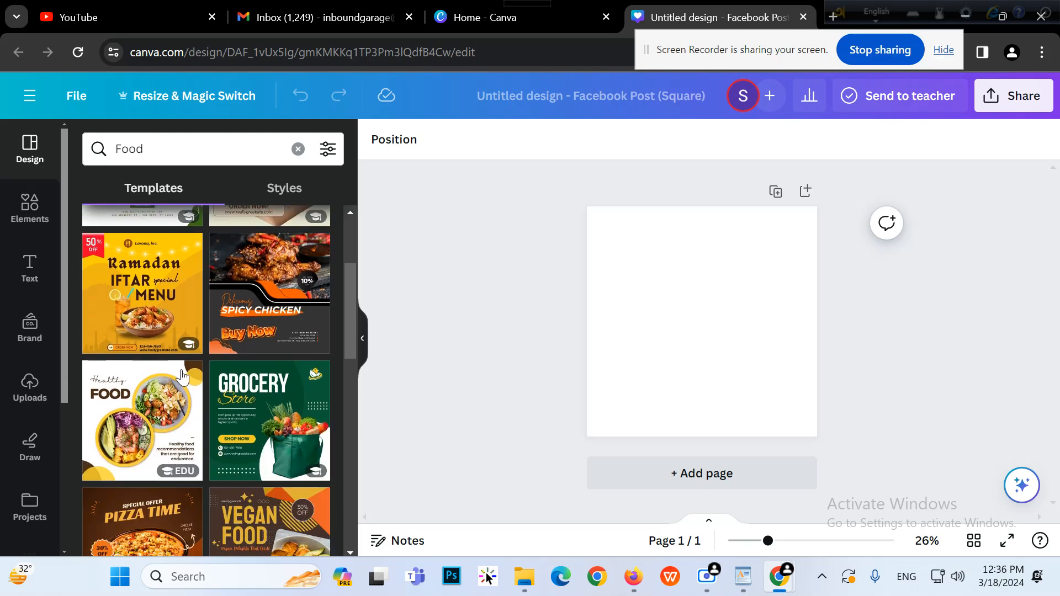
pyautogui.click(118, 293)
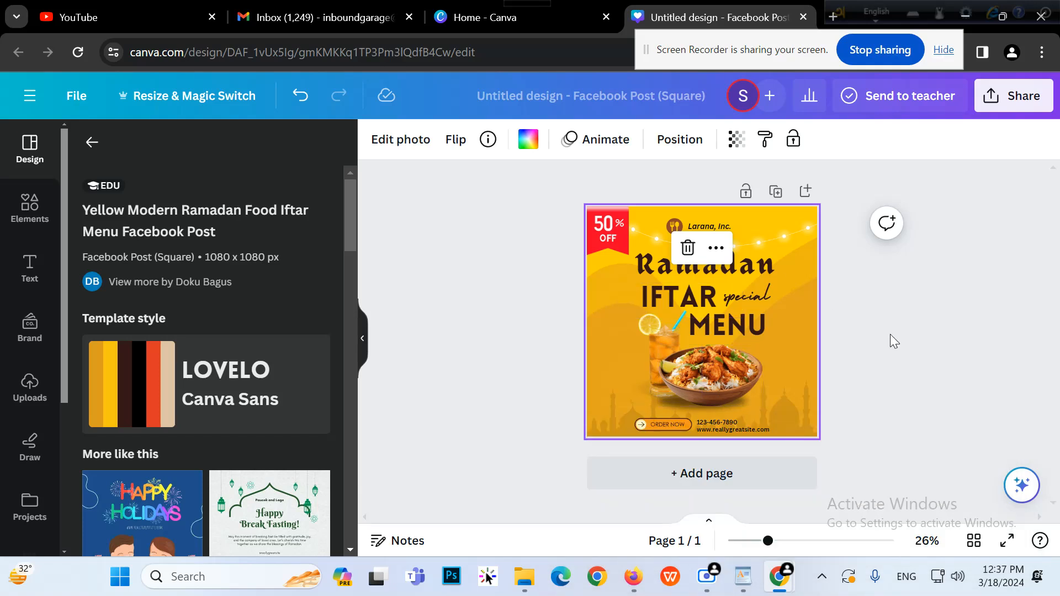
pyautogui.click(853, 355)
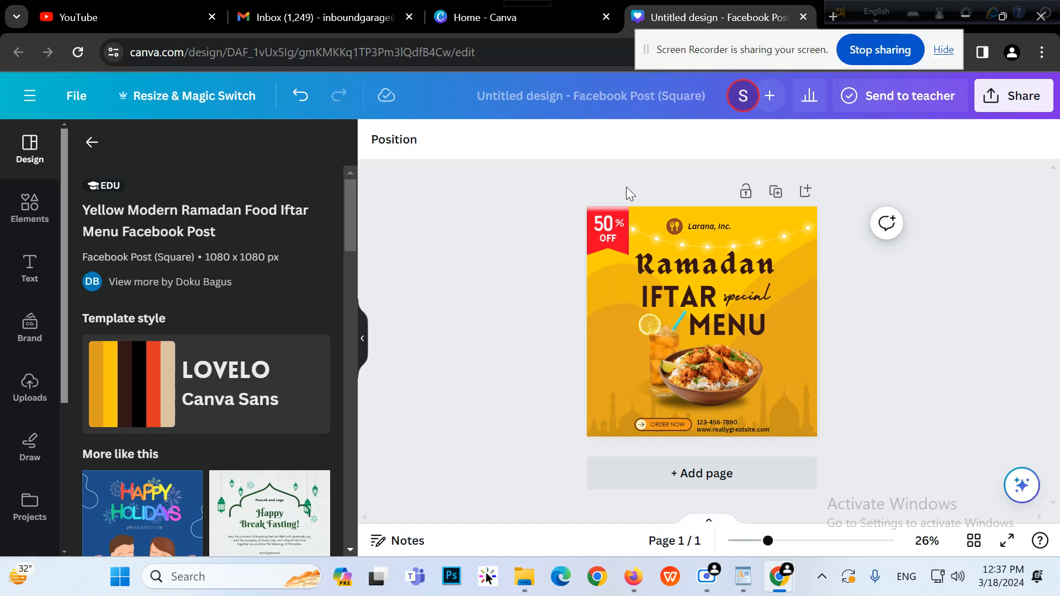
# Reposition the 50% OFF badge, food bowl and drink photos on the template
pyautogui.moveTo(758, 547); pyautogui.dragTo(777, 562)
pyautogui.click(594, 216)
pyautogui.moveTo(594, 216)
pyautogui.mouseDown()
pyautogui.moveTo(606, 280)
pyautogui.moveTo(580, 239)
pyautogui.moveTo(580, 218)
pyautogui.moveTo(592, 218)
pyautogui.mouseUp()
pyautogui.click(644, 249)
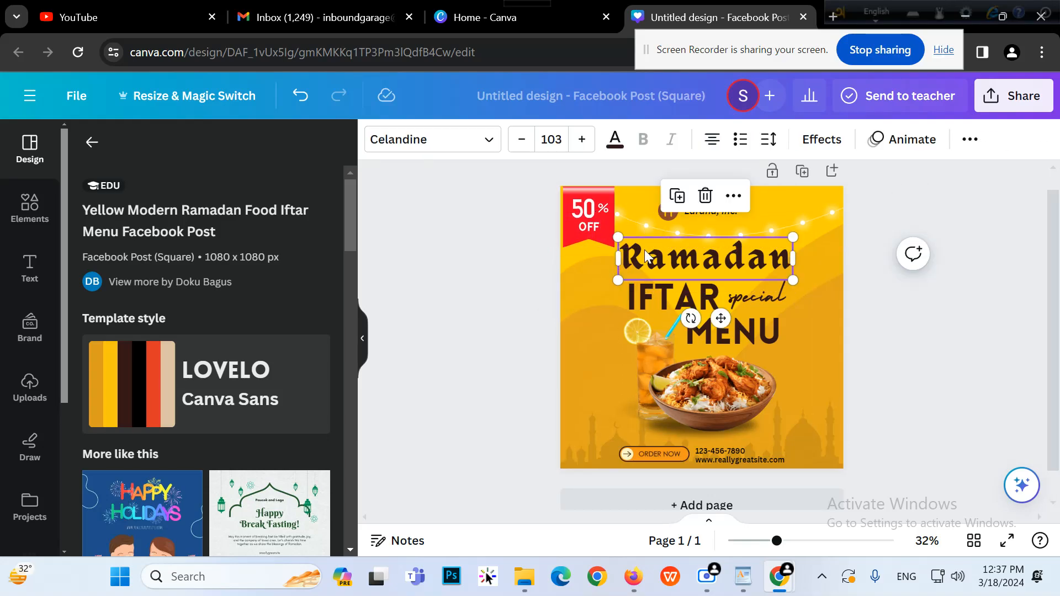
pyautogui.click(896, 234)
pyautogui.click(589, 238)
pyautogui.moveTo(590, 237); pyautogui.dragTo(586, 237)
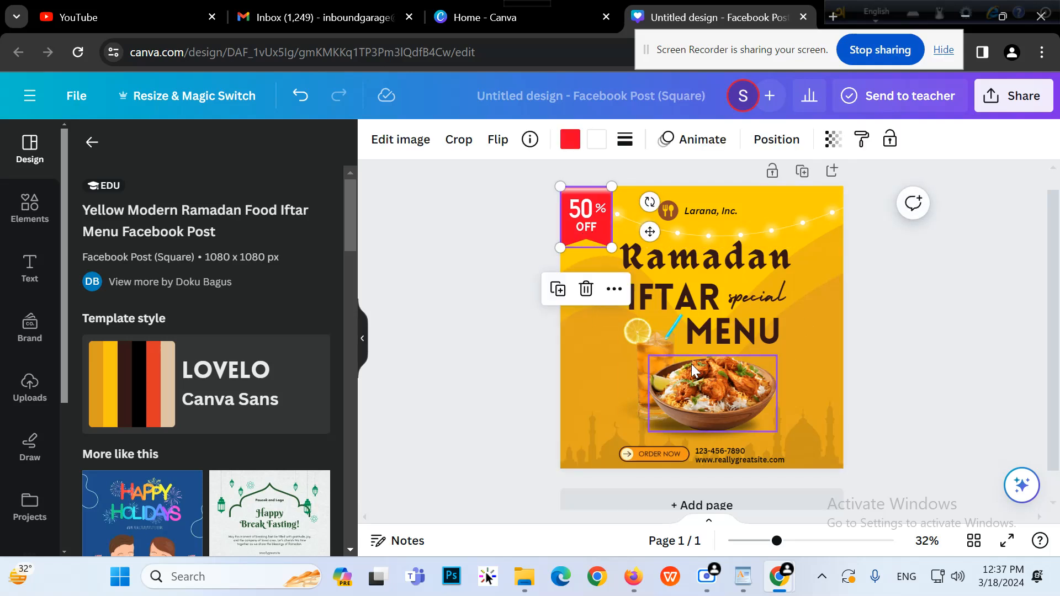
pyautogui.click(691, 393)
pyautogui.moveTo(700, 395); pyautogui.dragTo(780, 383)
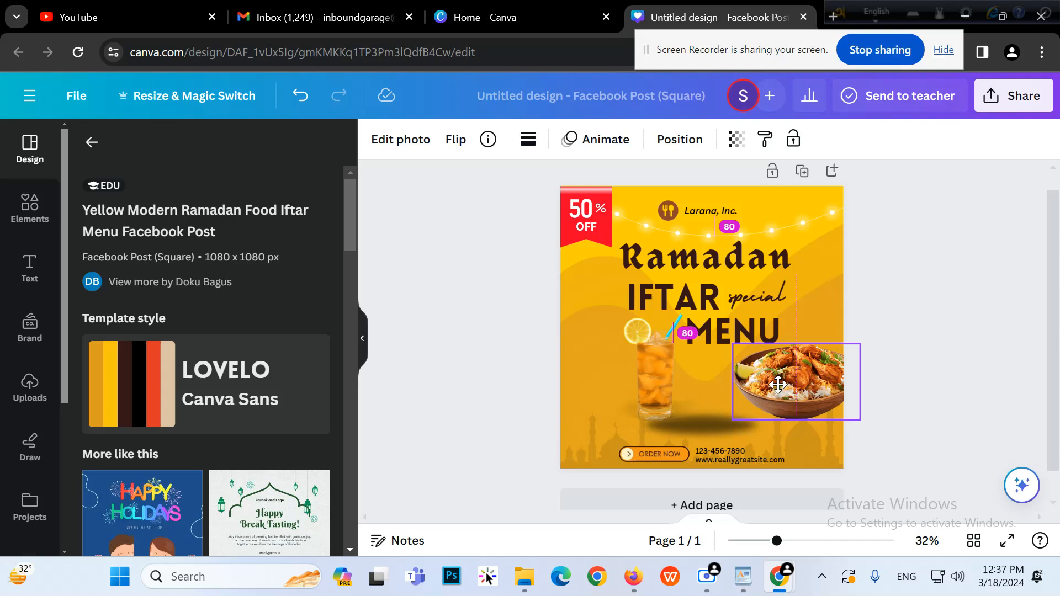
pyautogui.moveTo(665, 385); pyautogui.dragTo(631, 382)
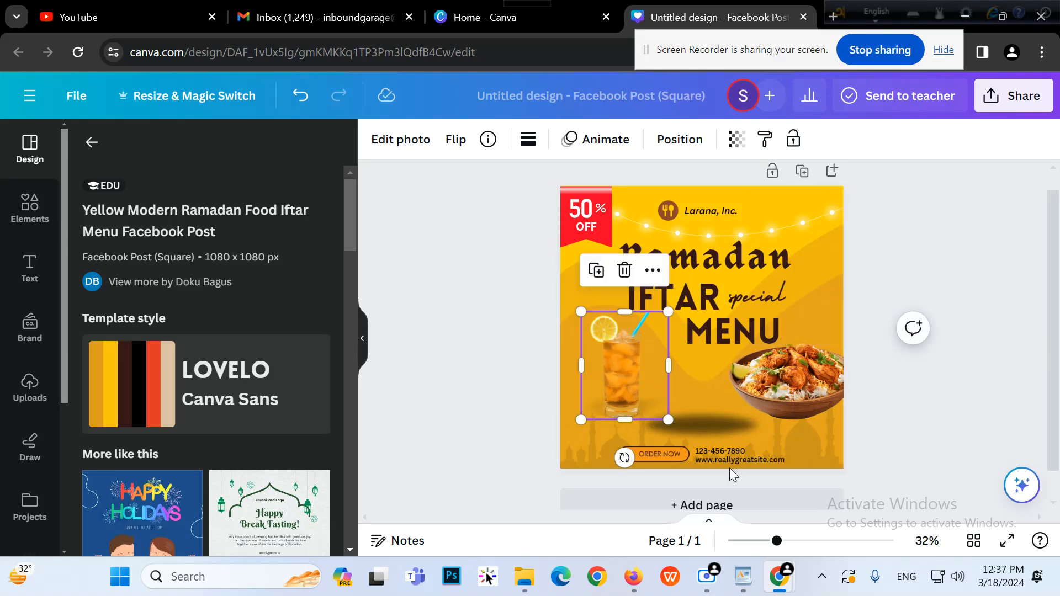
pyautogui.click(966, 284)
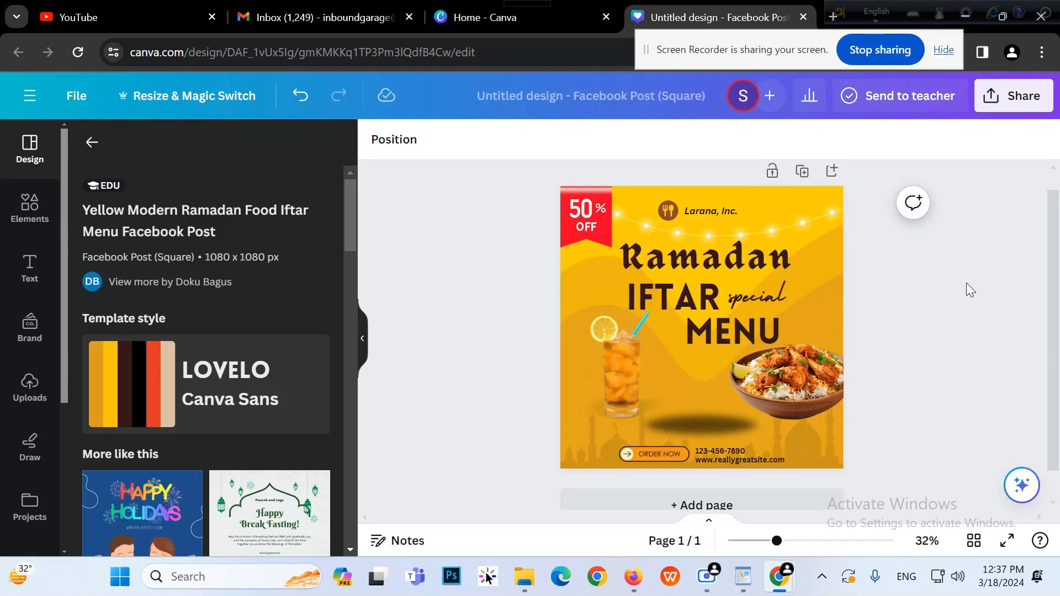
# Delete all template elements, the yellow wave graphic and the yellow background colour
pyautogui.hotkey('ctrl', 'a')
pyautogui.press('Delete')
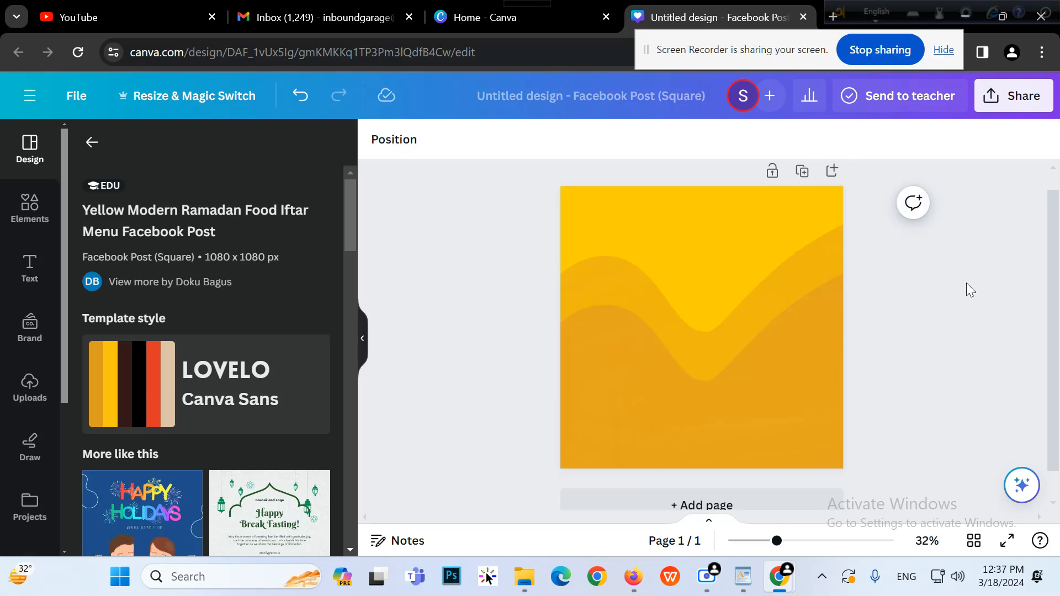
pyautogui.click(715, 338)
pyautogui.press('Delete')
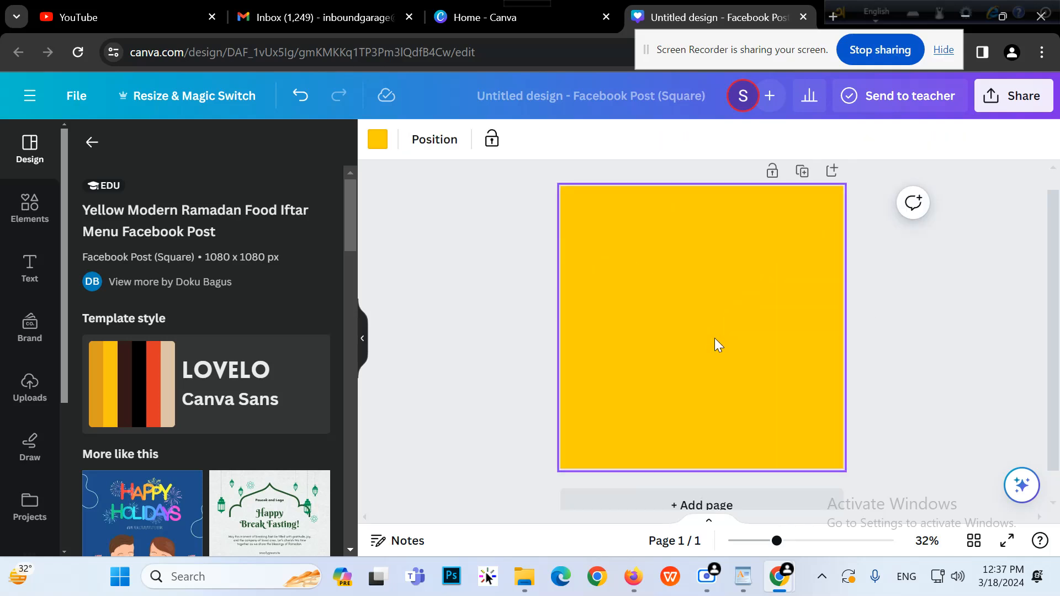
pyautogui.press('Delete')
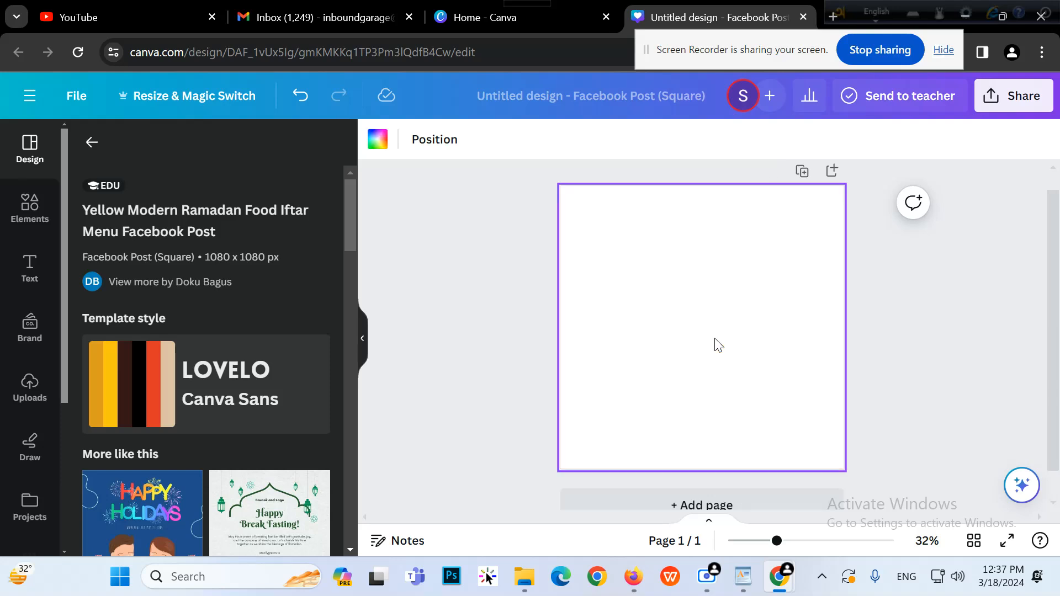
# Pick a custom deep orange (about #E84D01) as the page's background colour
pyautogui.click(430, 341)
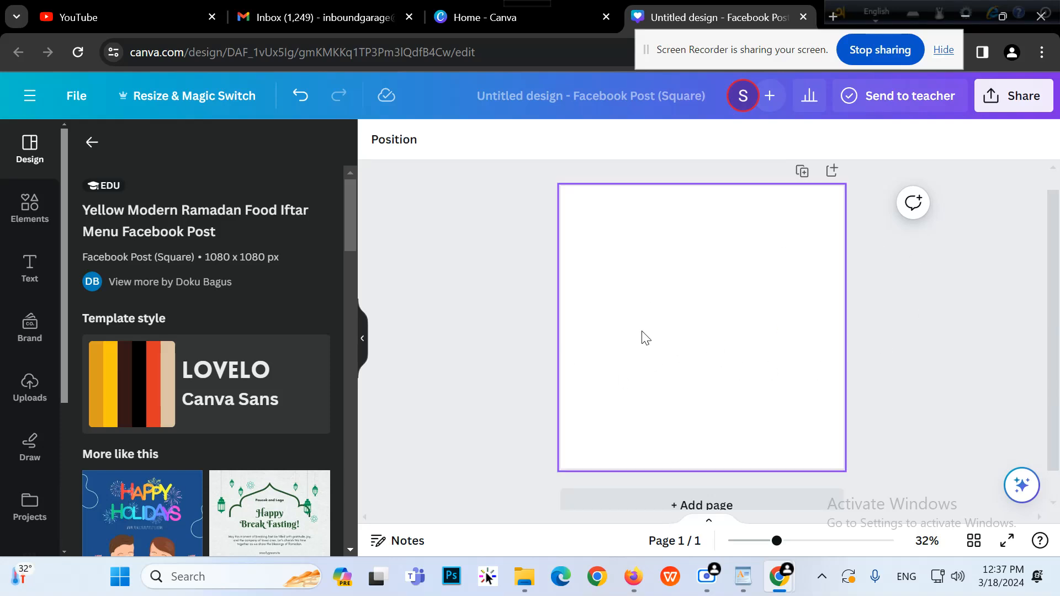
pyautogui.scroll(-5, 101, 313)
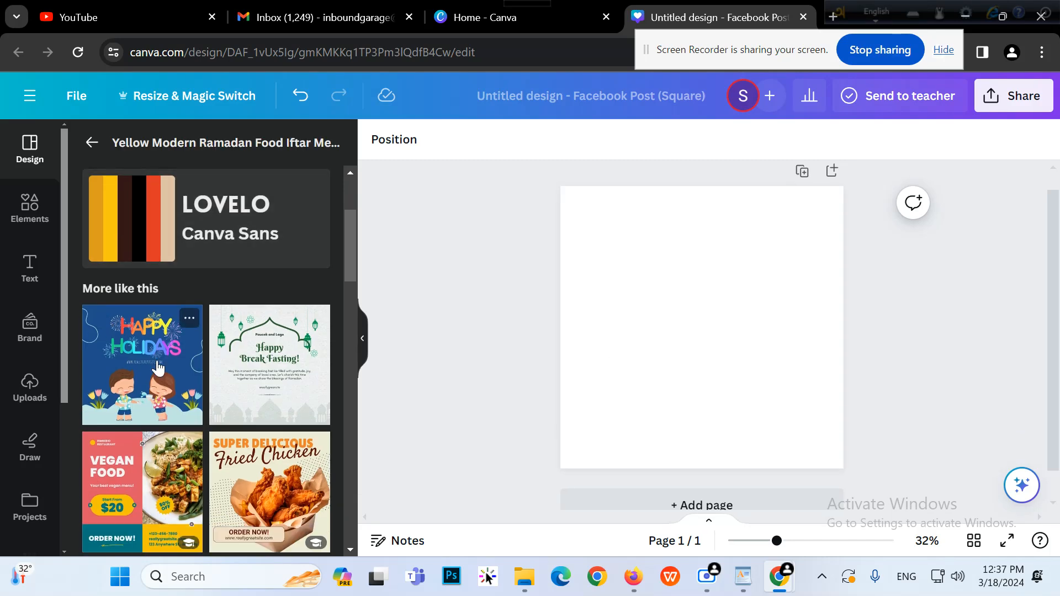
pyautogui.scroll(-2, 300, 440)
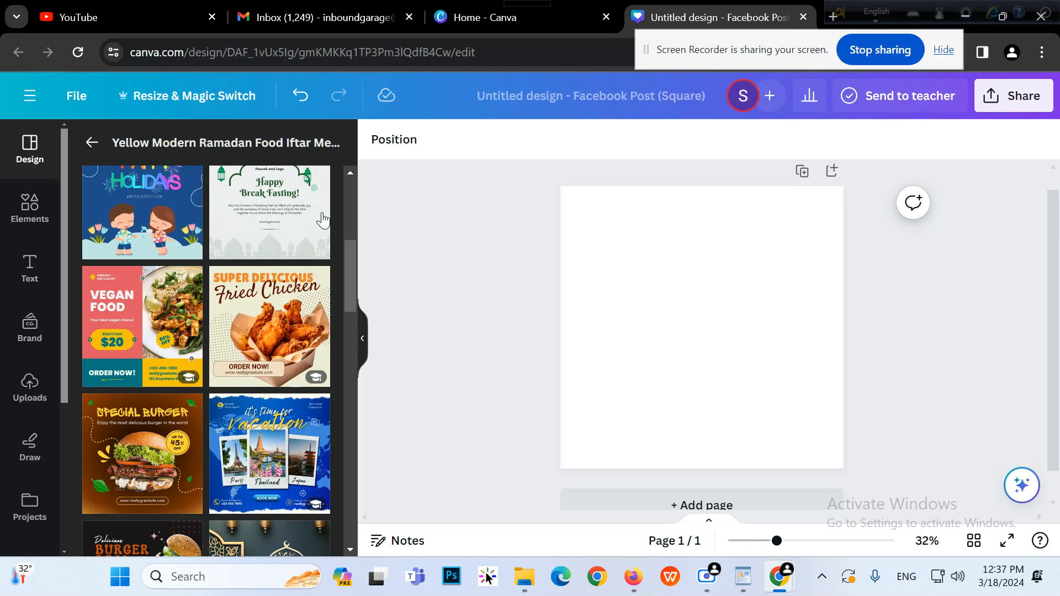
pyautogui.click(608, 277)
pyautogui.click(374, 146)
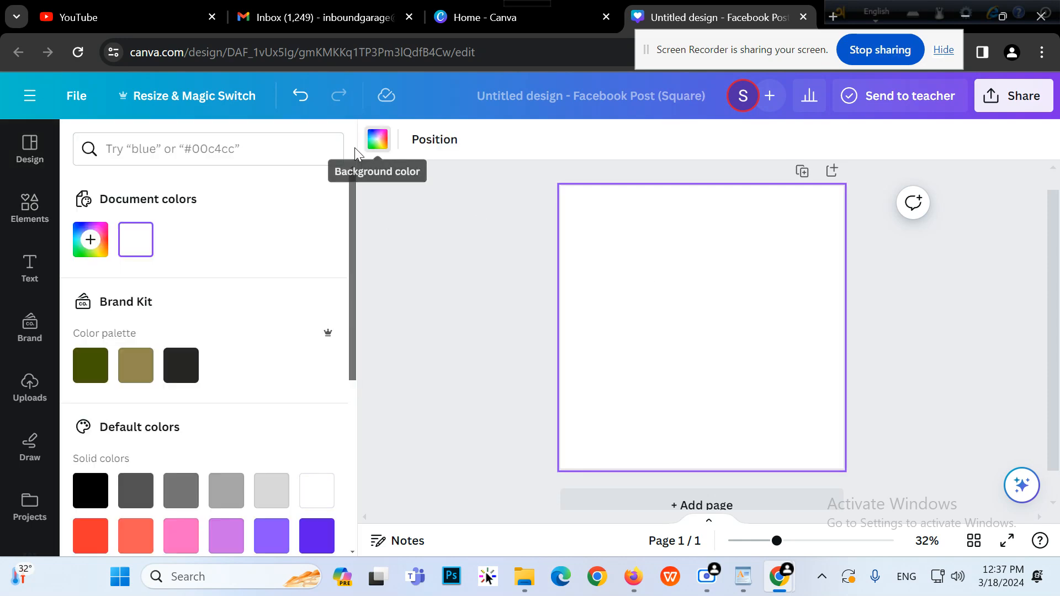
pyautogui.click(98, 238)
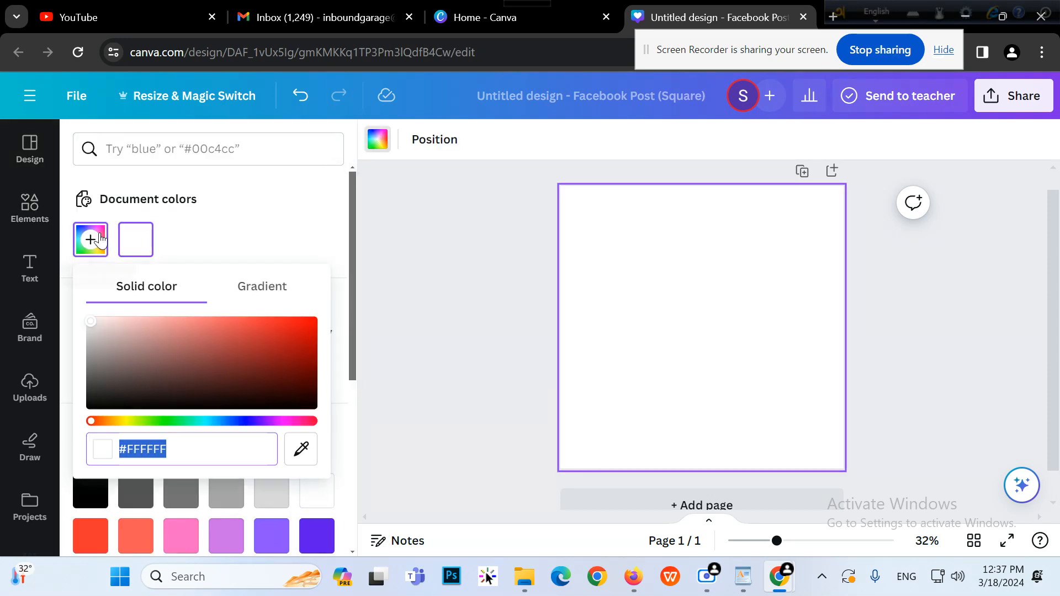
pyautogui.click(273, 423)
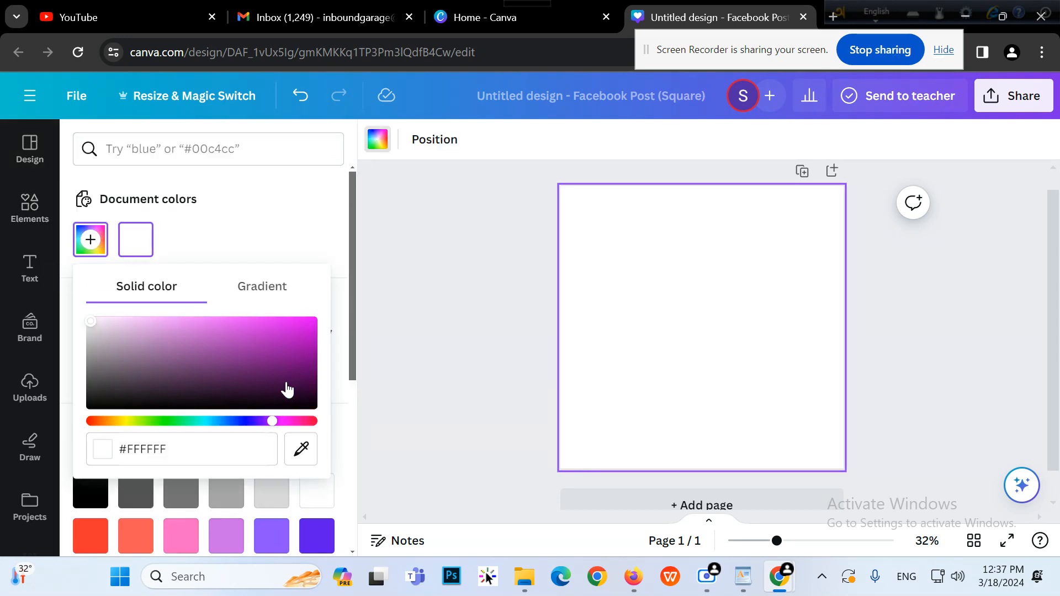
pyautogui.click(310, 375)
pyautogui.moveTo(309, 373)
pyautogui.mouseDown()
pyautogui.moveTo(311, 363)
pyautogui.moveTo(320, 375)
pyautogui.mouseUp()
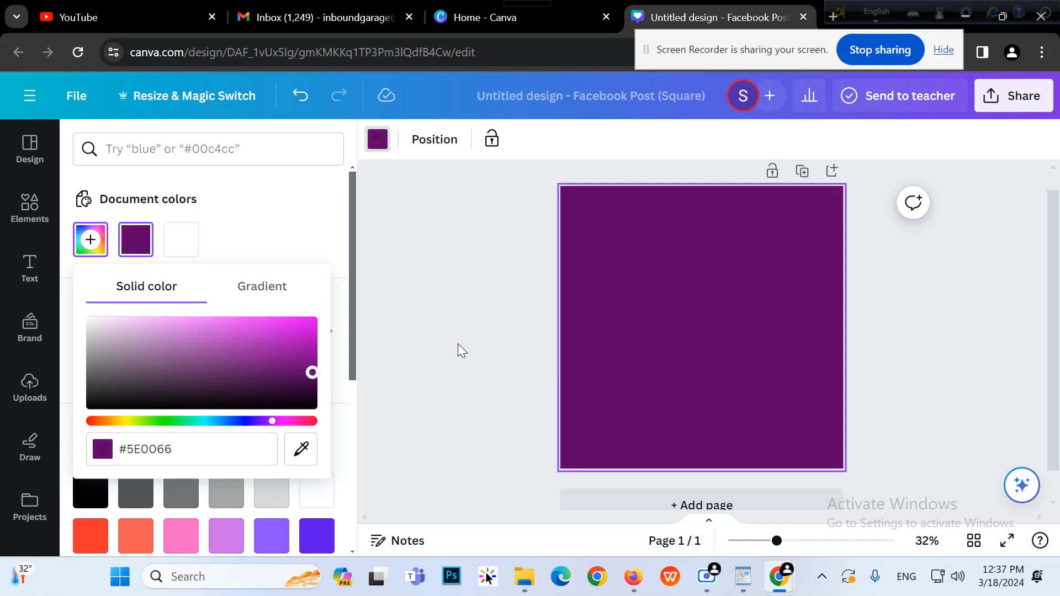
pyautogui.moveTo(115, 427); pyautogui.dragTo(105, 428)
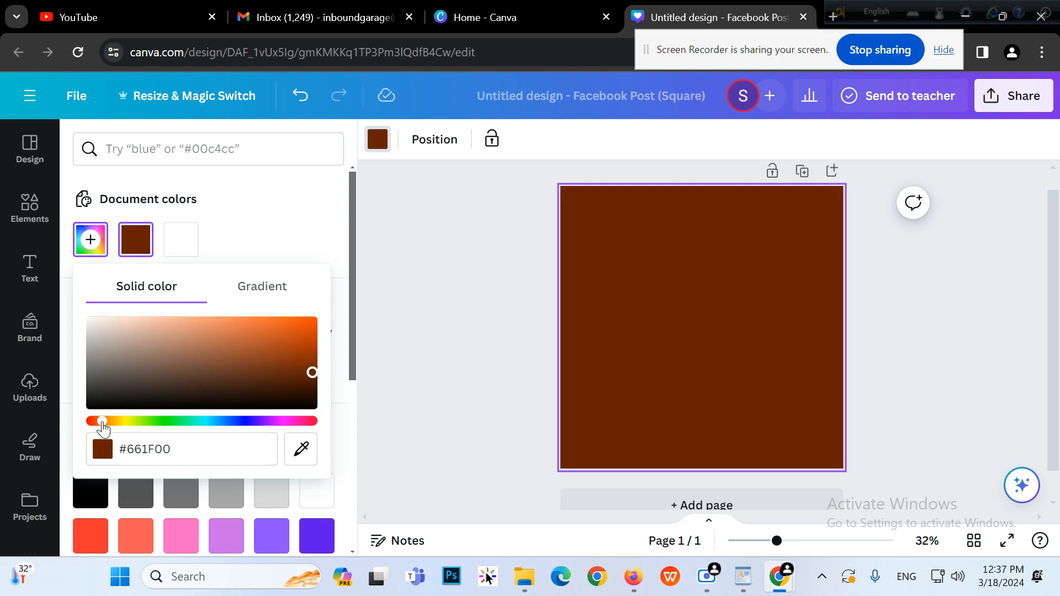
pyautogui.click(311, 323)
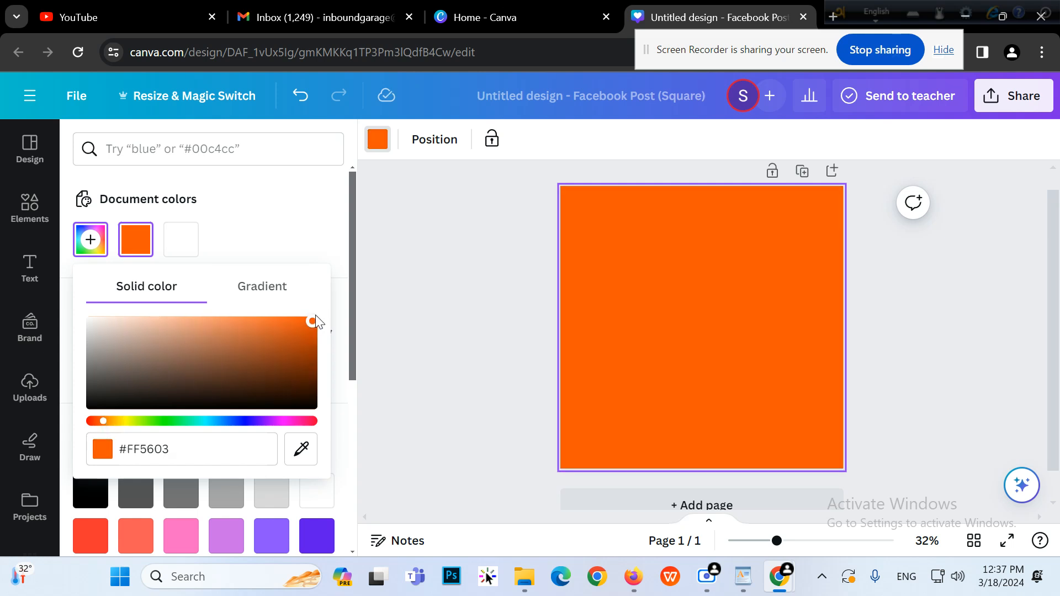
pyautogui.moveTo(315, 319); pyautogui.dragTo(317, 324)
pyautogui.click(475, 287)
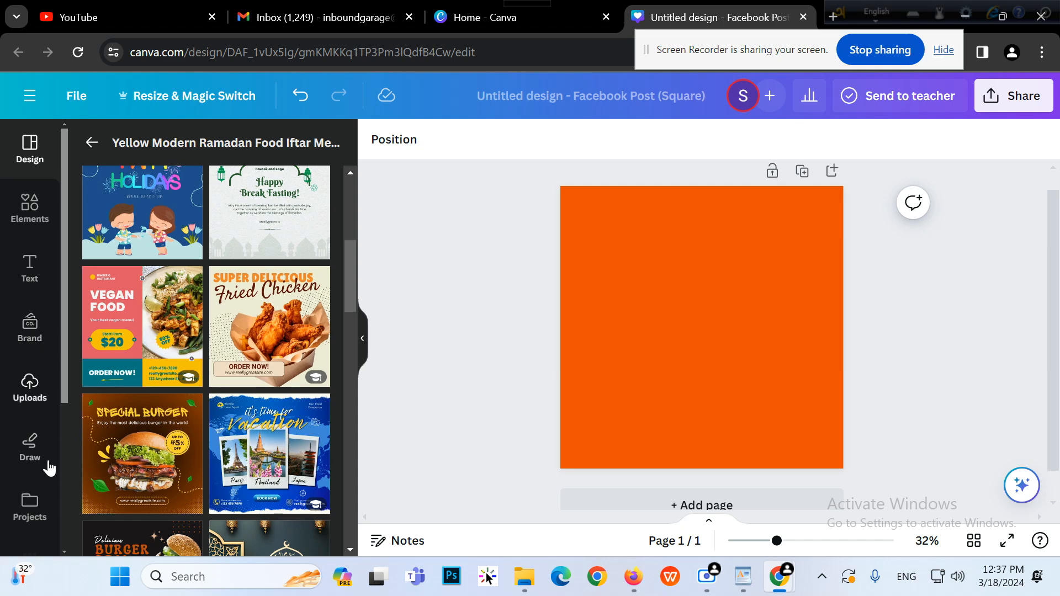
# Search the Photos library again for 'ramzan food'
pyautogui.scroll(-3, 33, 486)
pyautogui.scroll(3, 43, 493)
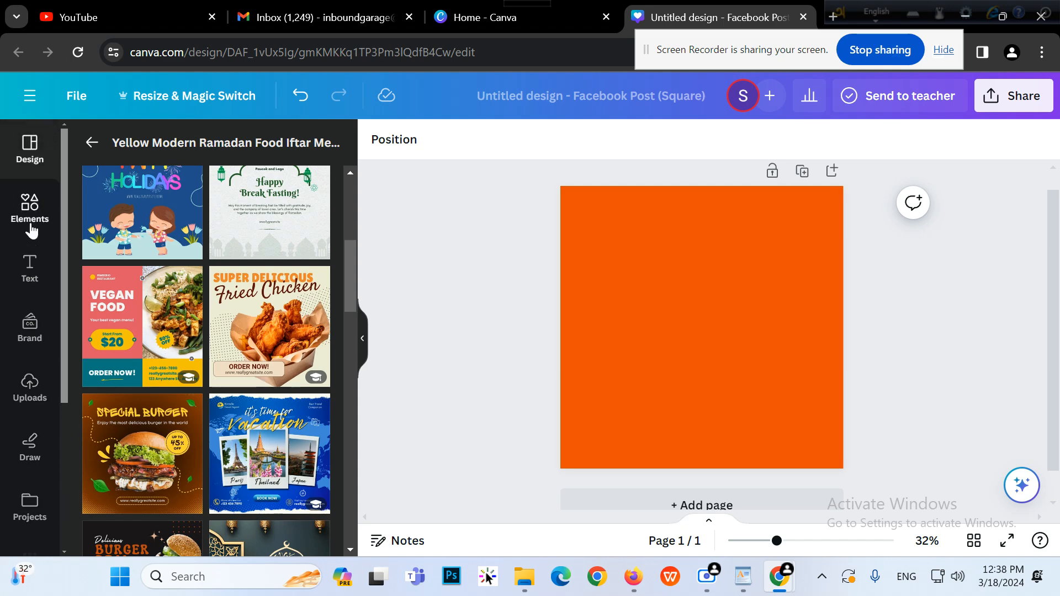
pyautogui.scroll(-5, 28, 271)
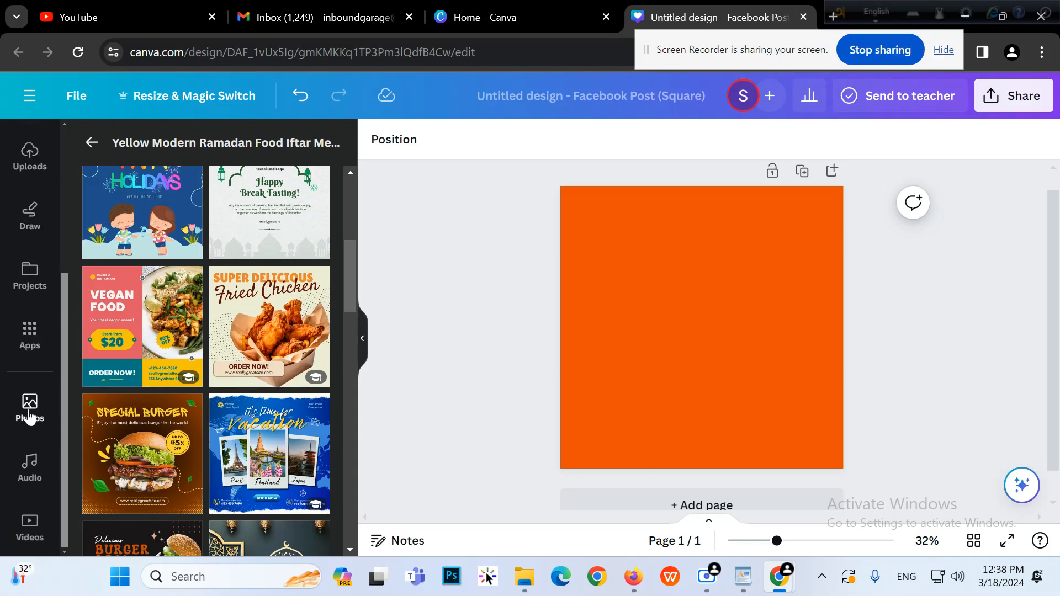
pyautogui.click(29, 412)
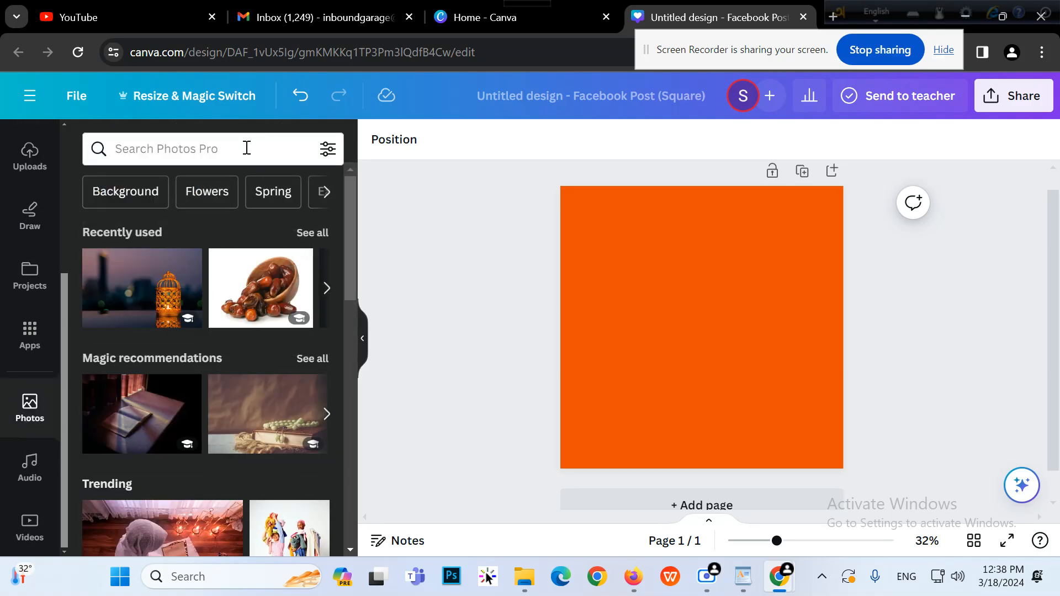
pyautogui.click(246, 149)
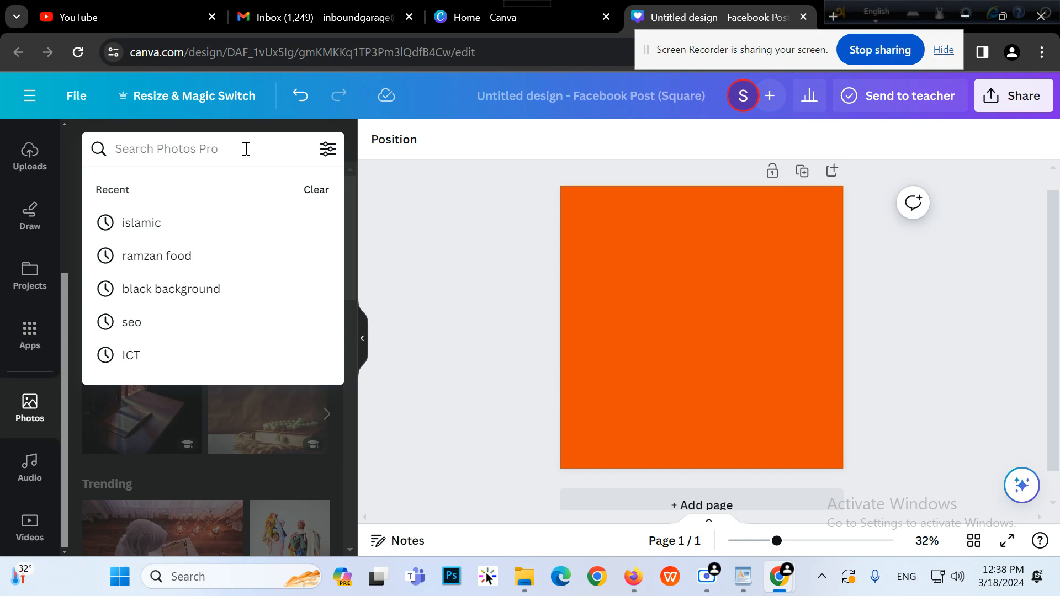
pyautogui.click(211, 255)
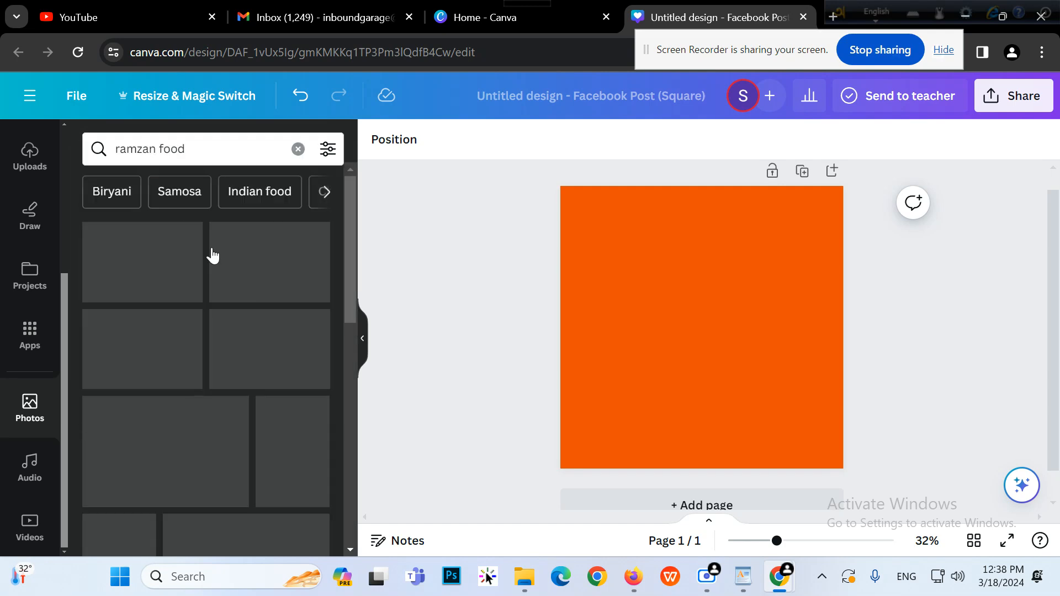
pyautogui.scroll(-2, 225, 360)
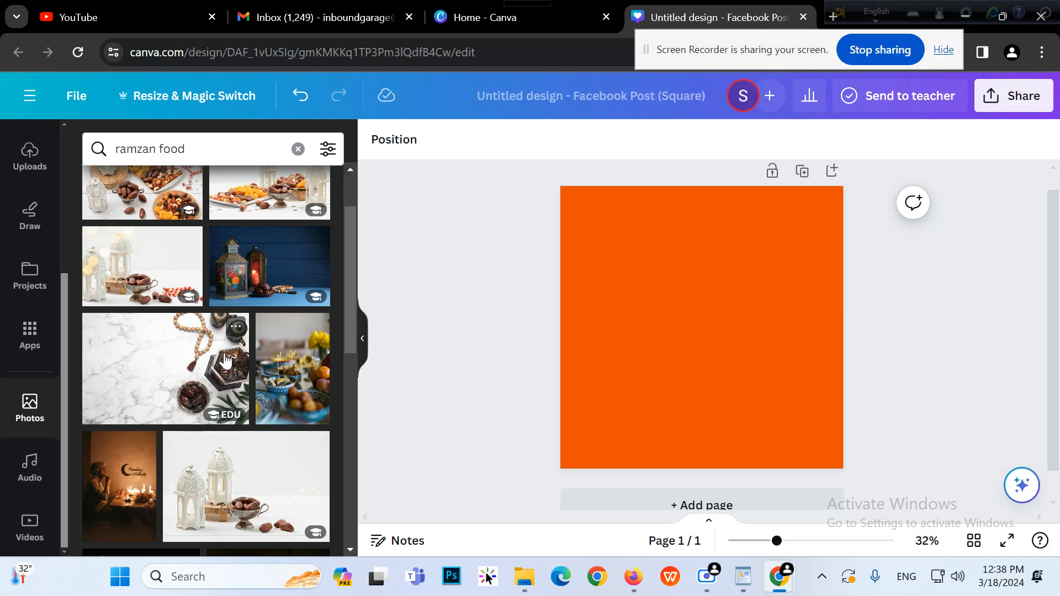
pyautogui.scroll(2, 225, 360)
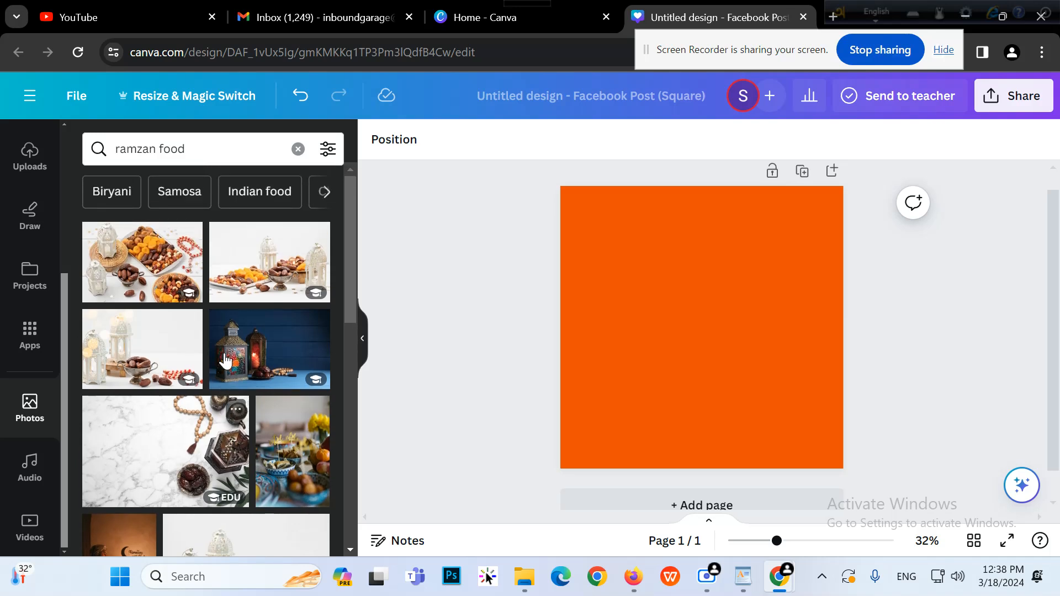
# Try the first Ramadan food photo on the page, then delete it
pyautogui.click(142, 283)
pyautogui.moveTo(698, 359); pyautogui.dragTo(689, 368)
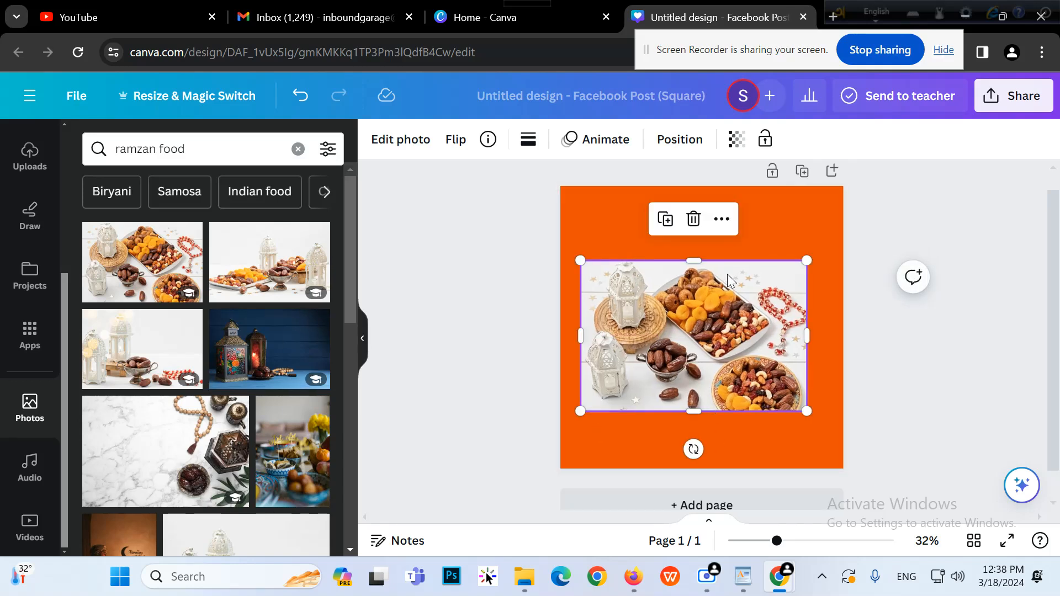
pyautogui.click(694, 220)
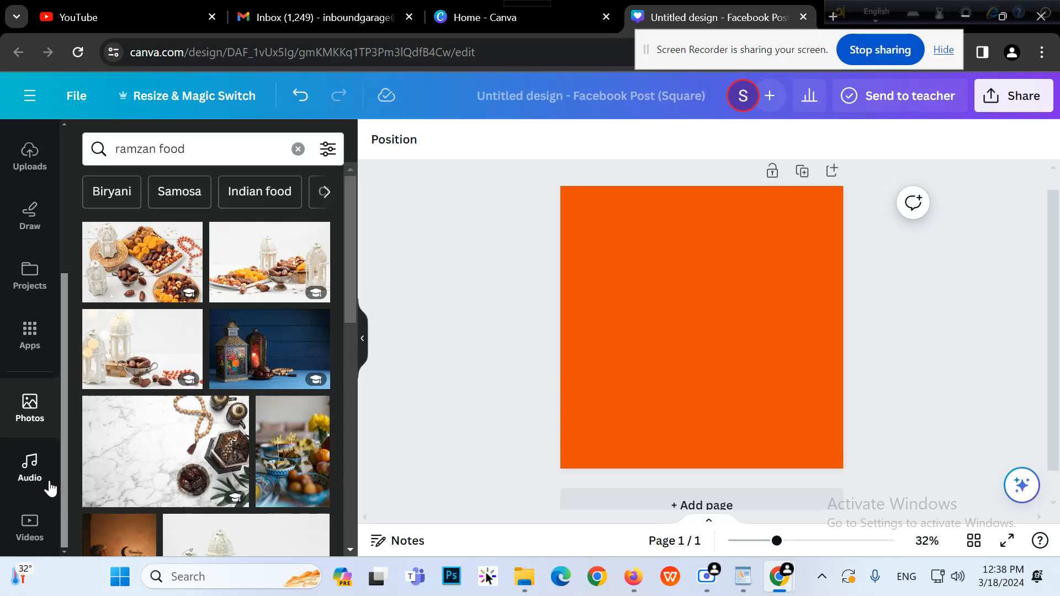
# Add a biryani photo, remove its background and widen it, then delete it
pyautogui.scroll(-5, 243, 403)
pyautogui.scroll(-8, 256, 453)
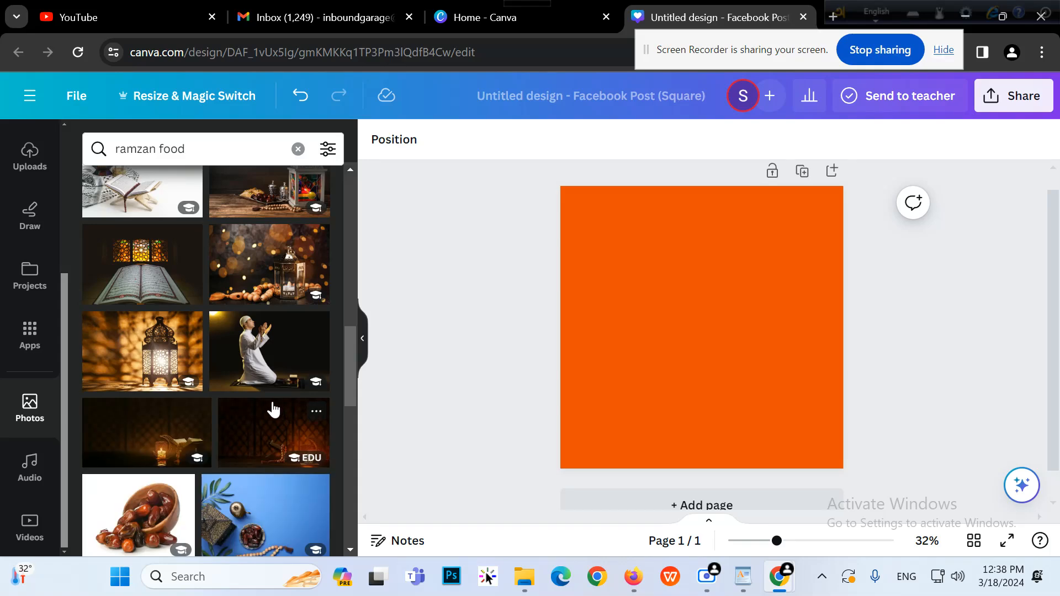
pyautogui.scroll(-3, 273, 407)
pyautogui.scroll(-3, 174, 275)
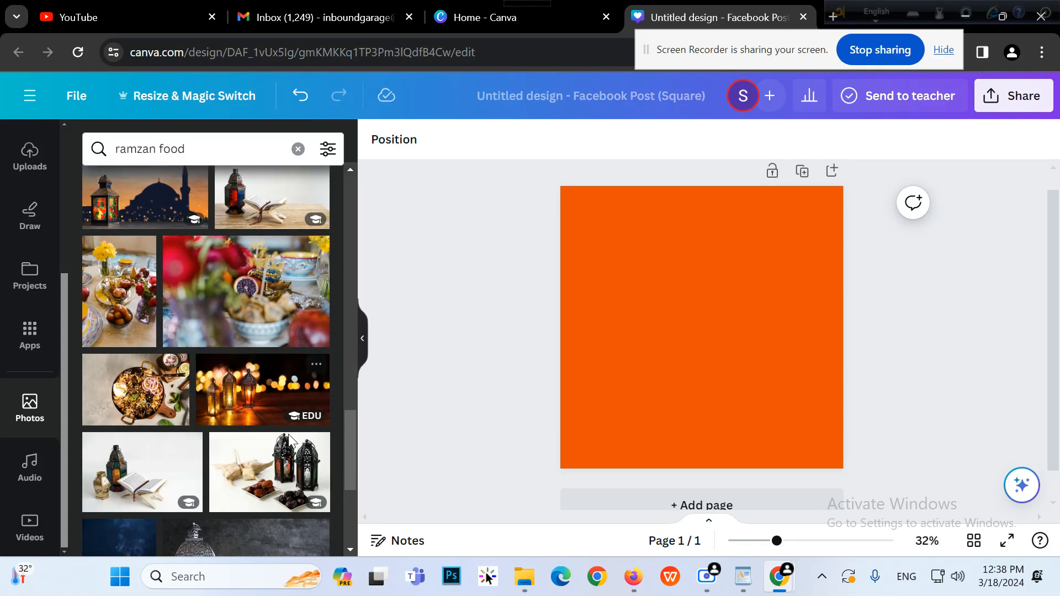
pyautogui.click(180, 399)
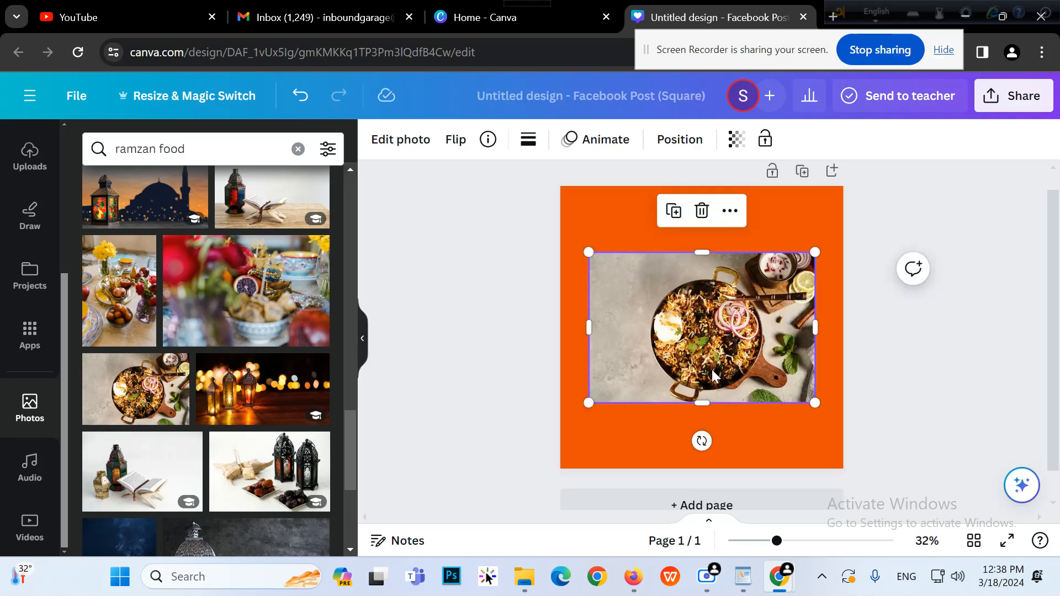
pyautogui.moveTo(715, 369); pyautogui.dragTo(715, 379)
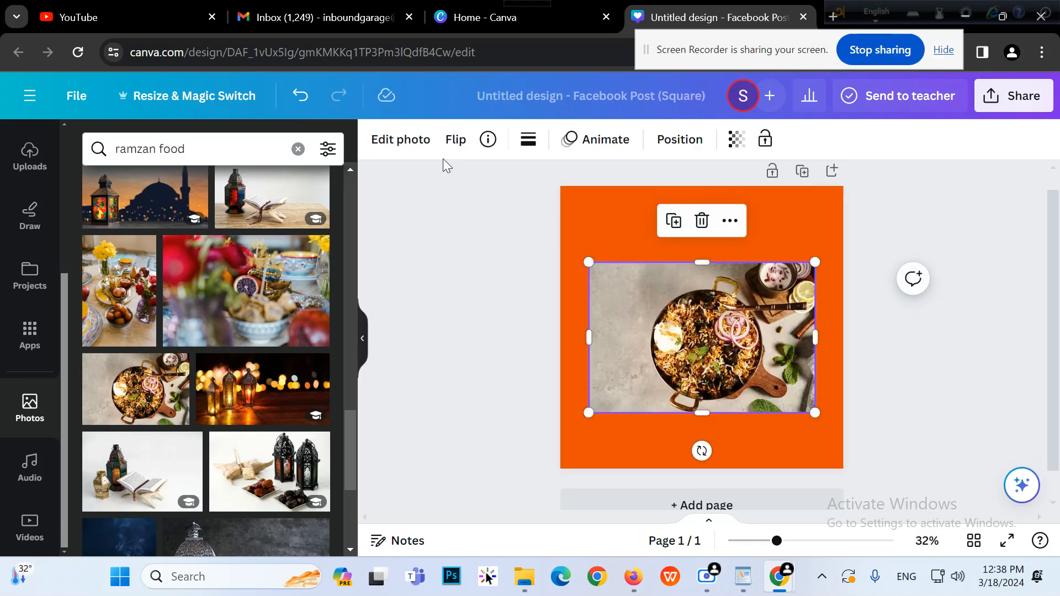
pyautogui.click(400, 139)
pyautogui.click(114, 261)
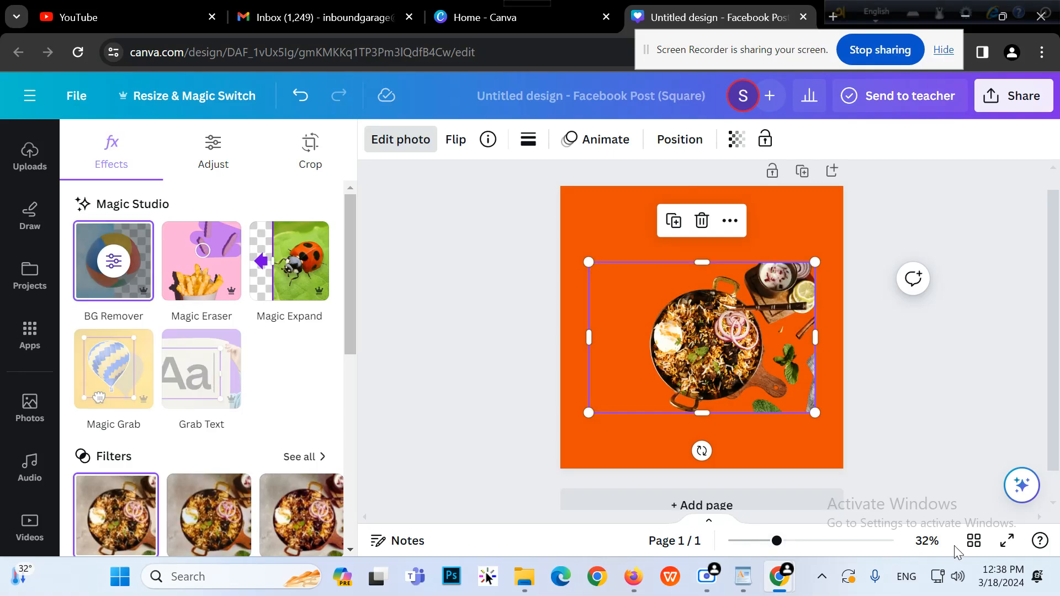
pyautogui.moveTo(815, 326); pyautogui.dragTo(841, 327)
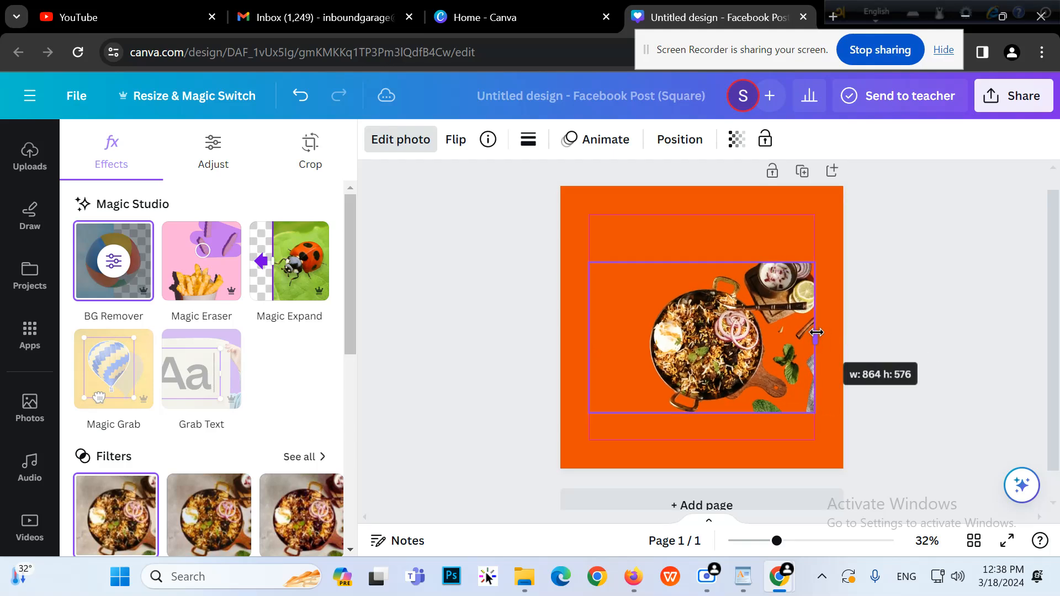
pyautogui.click(700, 220)
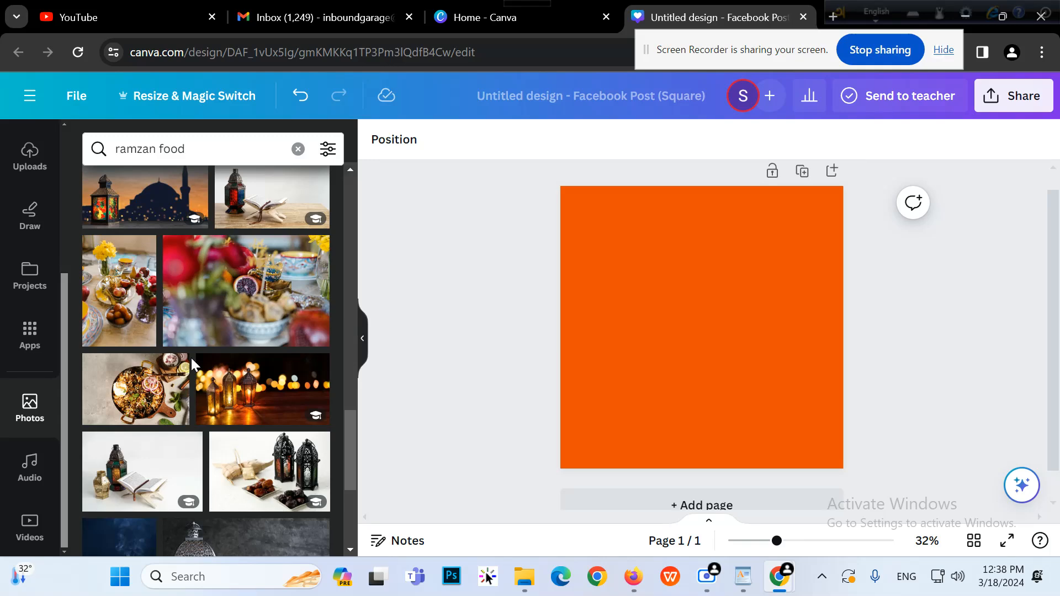
# Add the dates-and-nuts plate photo and centre it low on the page
pyautogui.scroll(-10, 191, 357)
pyautogui.scroll(-5, 139, 257)
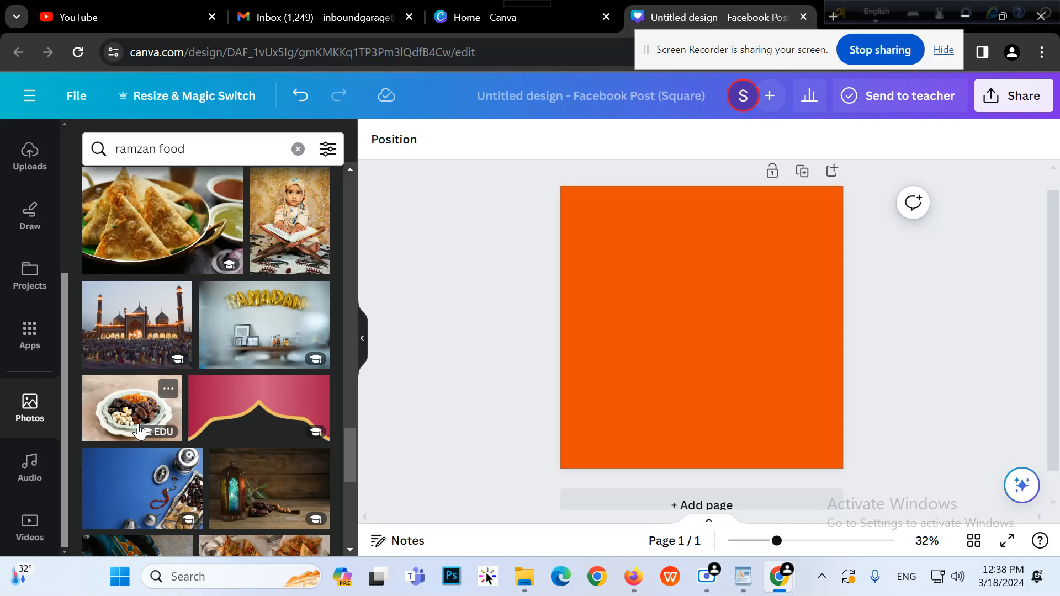
pyautogui.click(166, 409)
pyautogui.moveTo(716, 393); pyautogui.dragTo(709, 420)
pyautogui.click(971, 412)
pyautogui.moveTo(773, 401)
pyautogui.mouseDown()
pyautogui.moveTo(793, 402)
pyautogui.moveTo(782, 409)
pyautogui.mouseUp()
pyautogui.click(1040, 358)
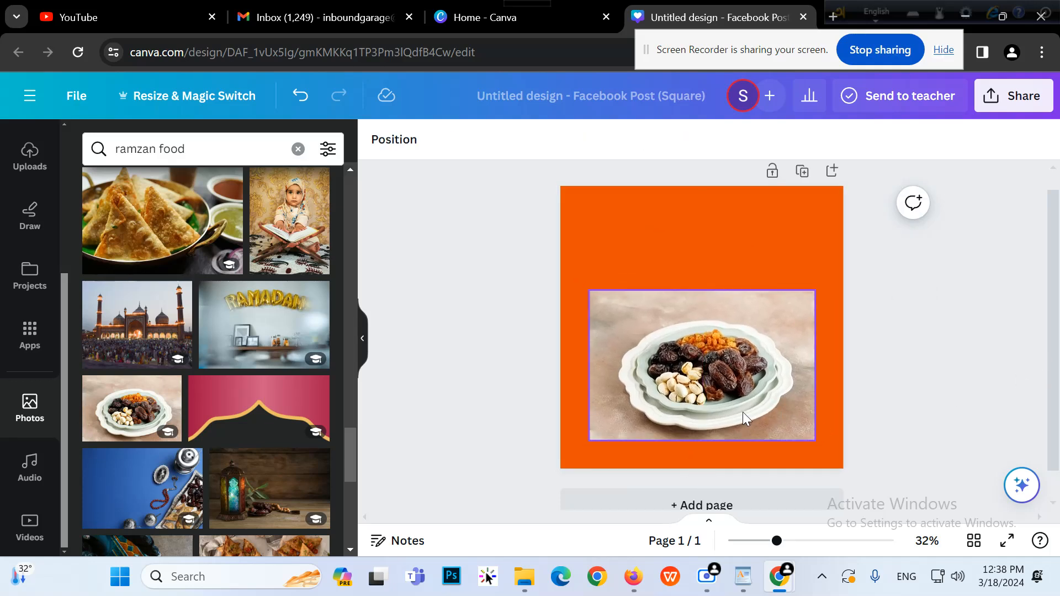
# Remove the dates photo's background with BG Remover
pyautogui.click(745, 418)
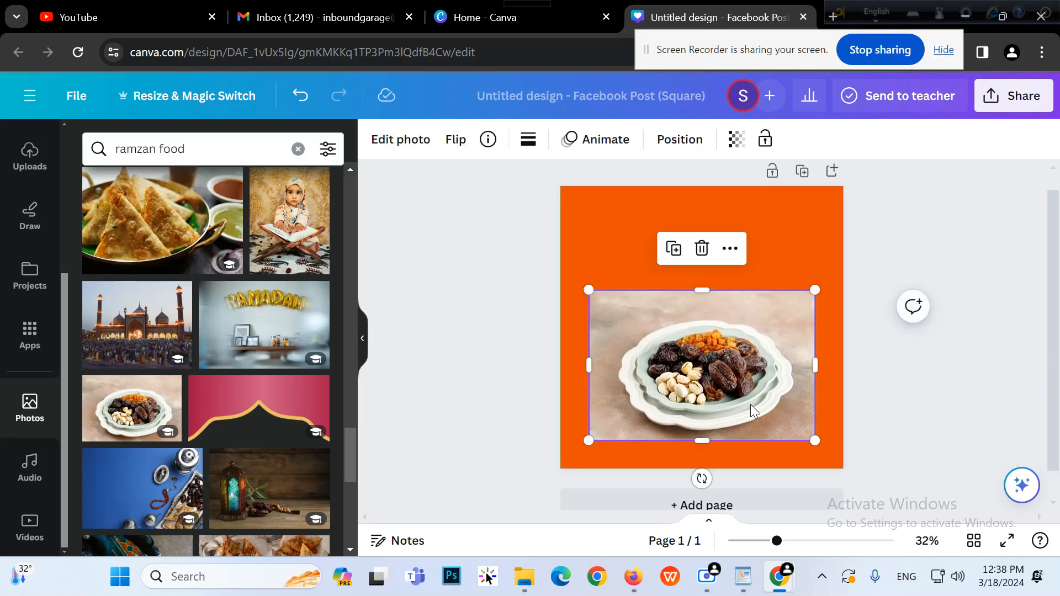
pyautogui.click(401, 139)
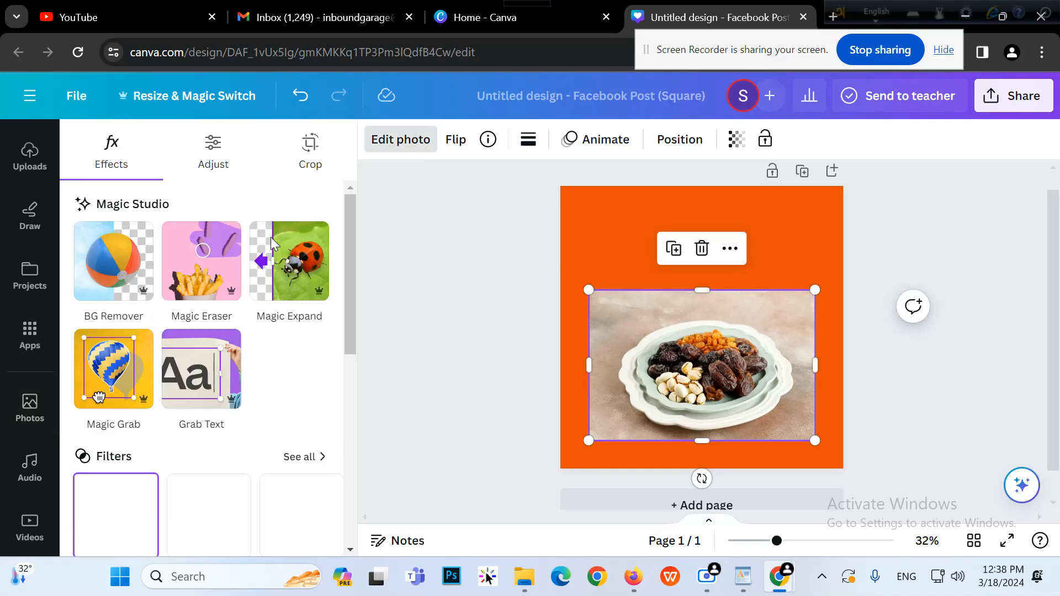
pyautogui.click(101, 287)
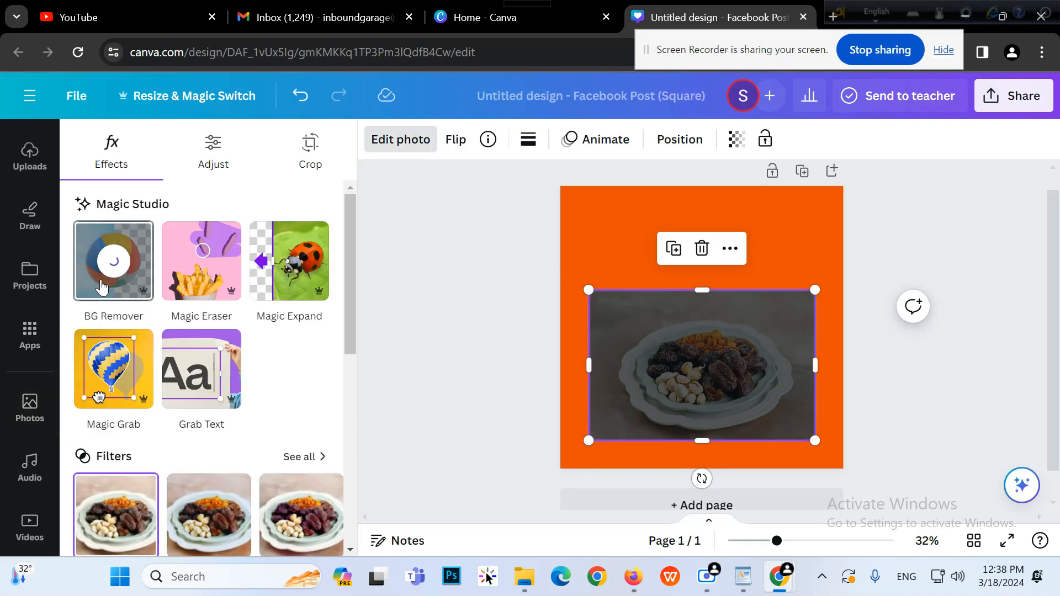
pyautogui.click(438, 299)
# Trim the plate photo in from its right, left, top and bottom edges
pyautogui.click(958, 393)
pyautogui.click(768, 402)
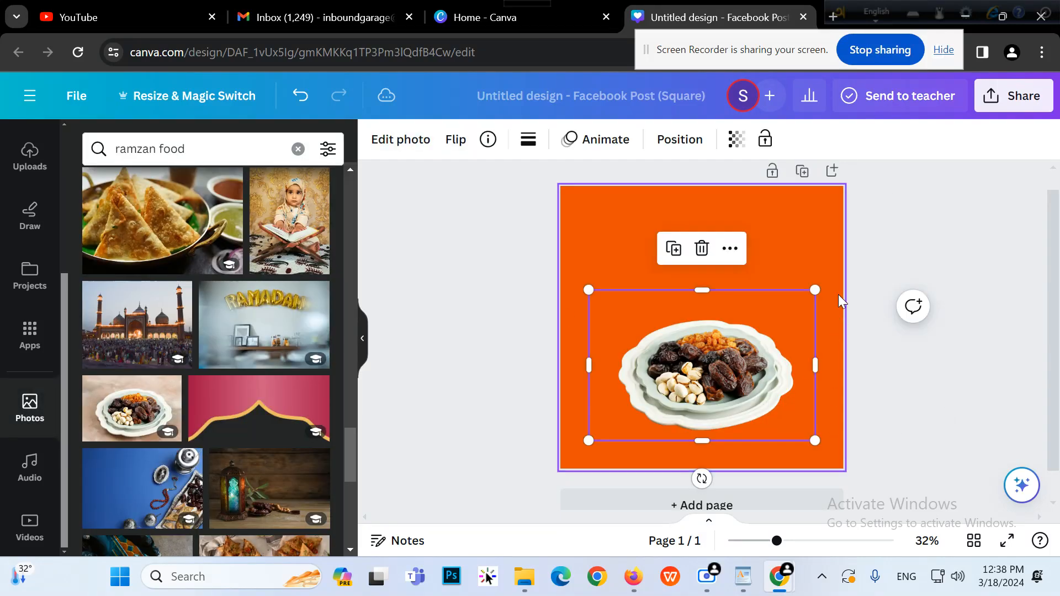
pyautogui.moveTo(814, 362); pyautogui.dragTo(797, 364)
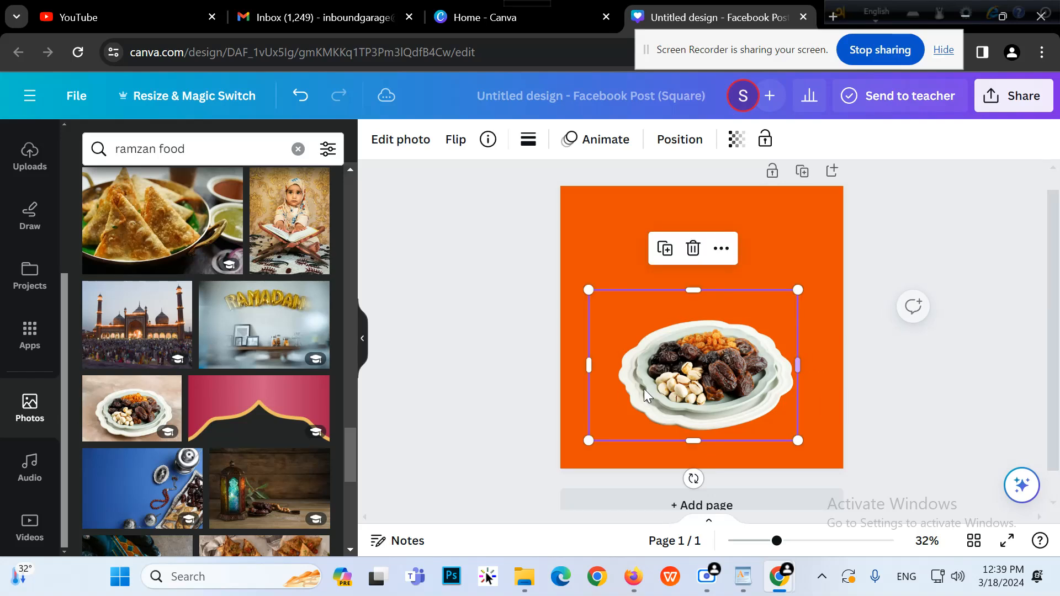
pyautogui.moveTo(589, 365); pyautogui.dragTo(615, 359)
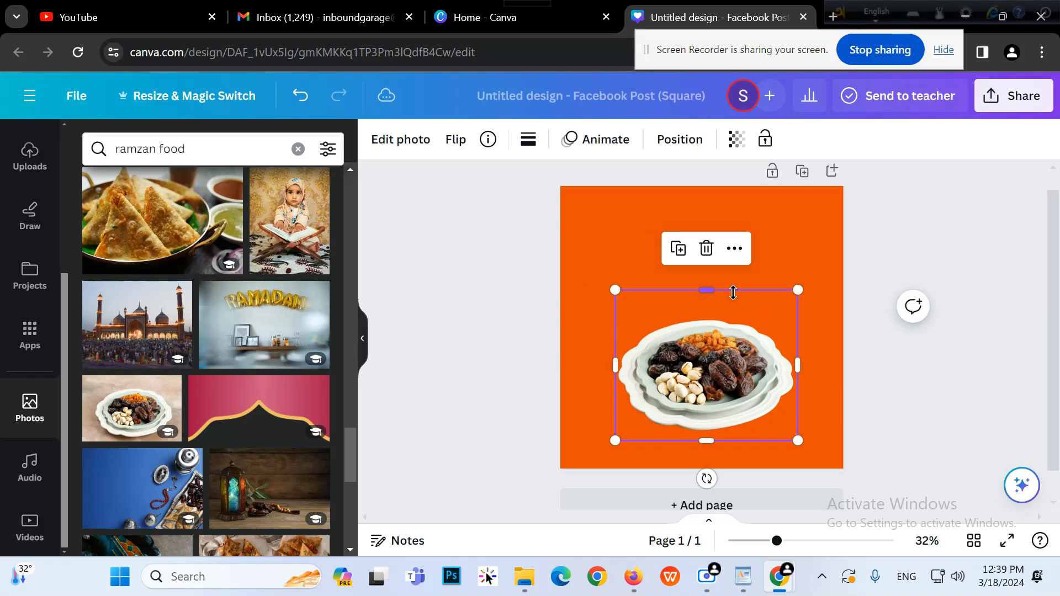
pyautogui.moveTo(723, 293); pyautogui.dragTo(725, 315)
pyautogui.moveTo(707, 440); pyautogui.dragTo(705, 431)
pyautogui.click(877, 431)
# Change the page background to the brown Photo colors swatch
pyautogui.click(779, 265)
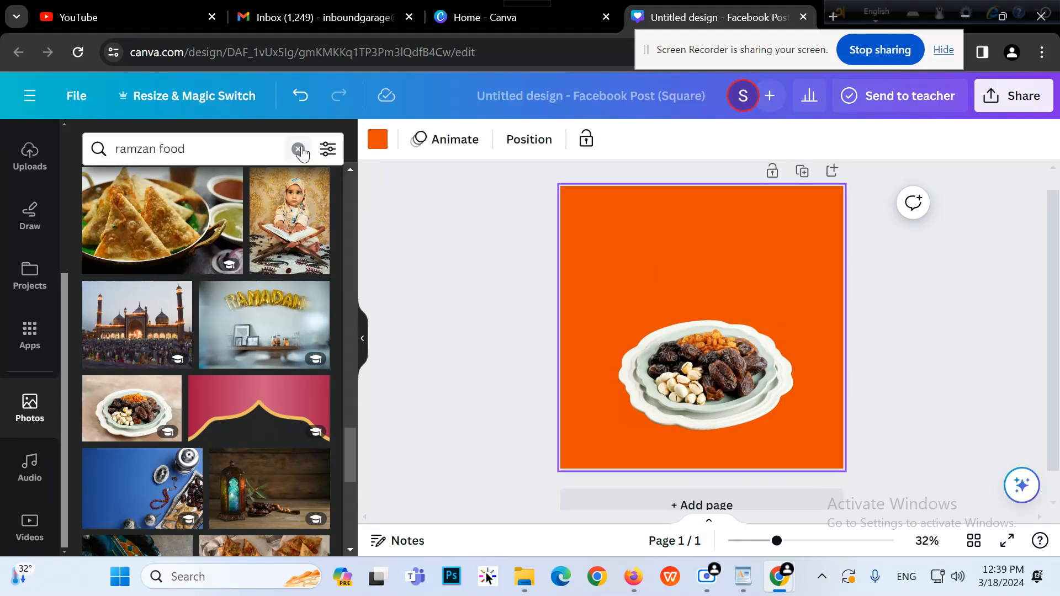
pyautogui.click(377, 139)
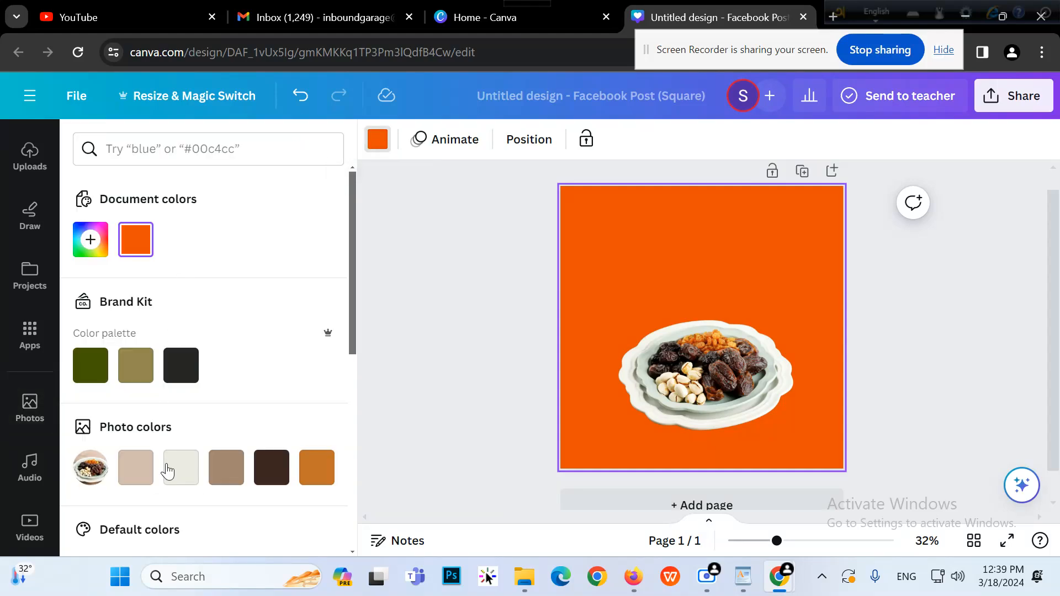
pyautogui.click(220, 479)
# Try orange and off-white preset page background colours
pyautogui.click(312, 476)
pyautogui.click(178, 485)
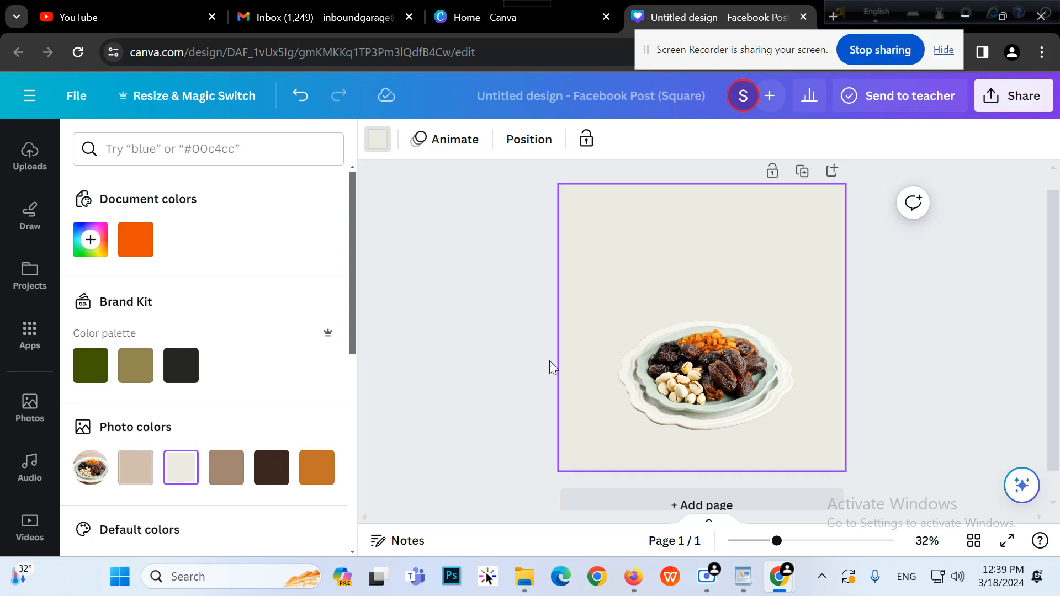
pyautogui.click(509, 359)
# Enlarge the plate photo slightly
pyautogui.click(681, 425)
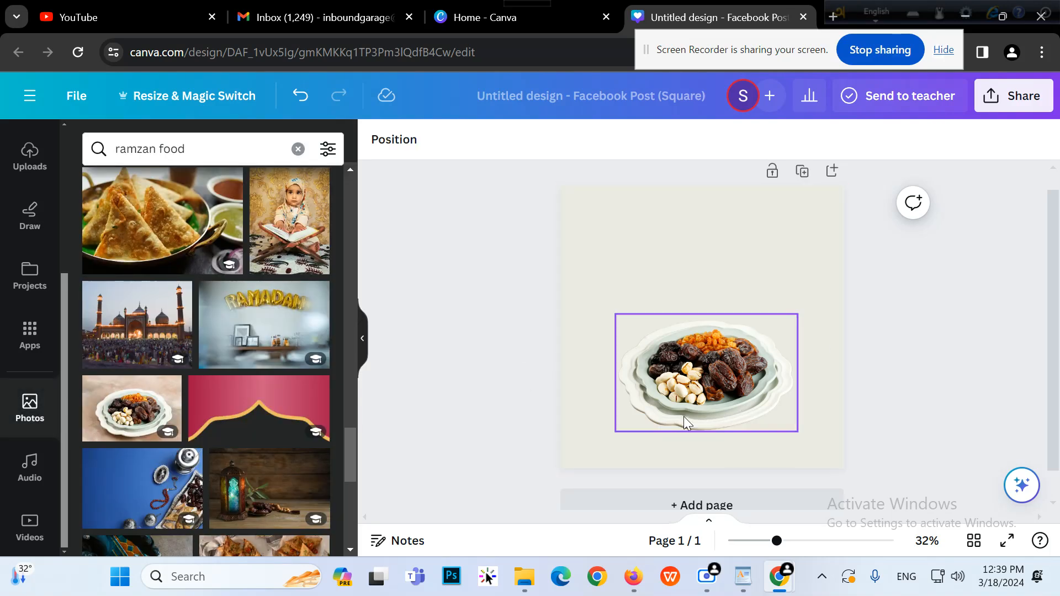
pyautogui.click(684, 416)
pyautogui.moveTo(615, 433); pyautogui.dragTo(611, 434)
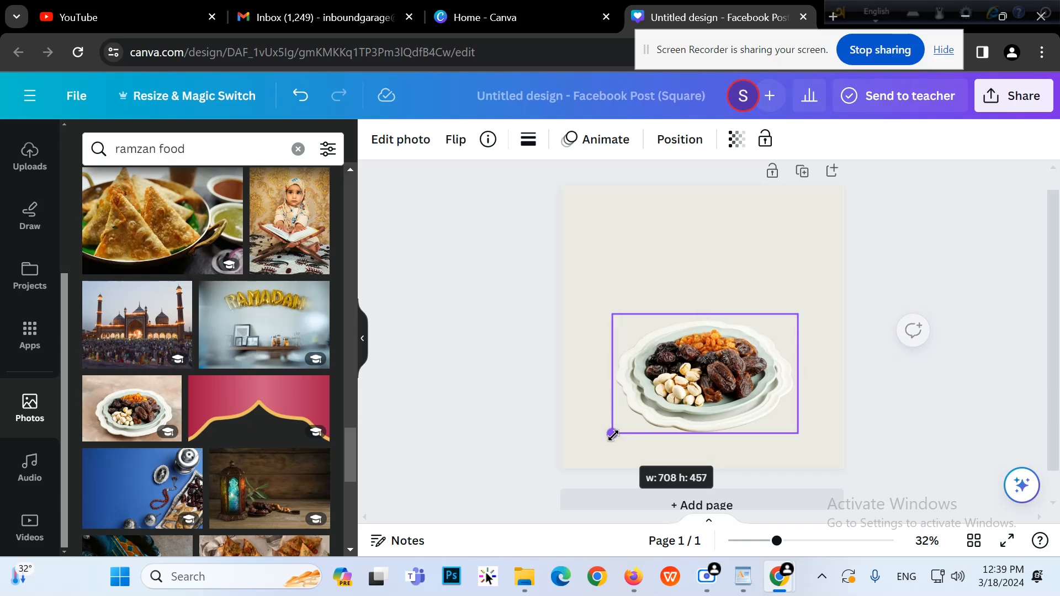
pyautogui.click(982, 379)
# Set the page background to a custom deep red-orange (#D13B0B)
pyautogui.click(781, 265)
pyautogui.click(377, 141)
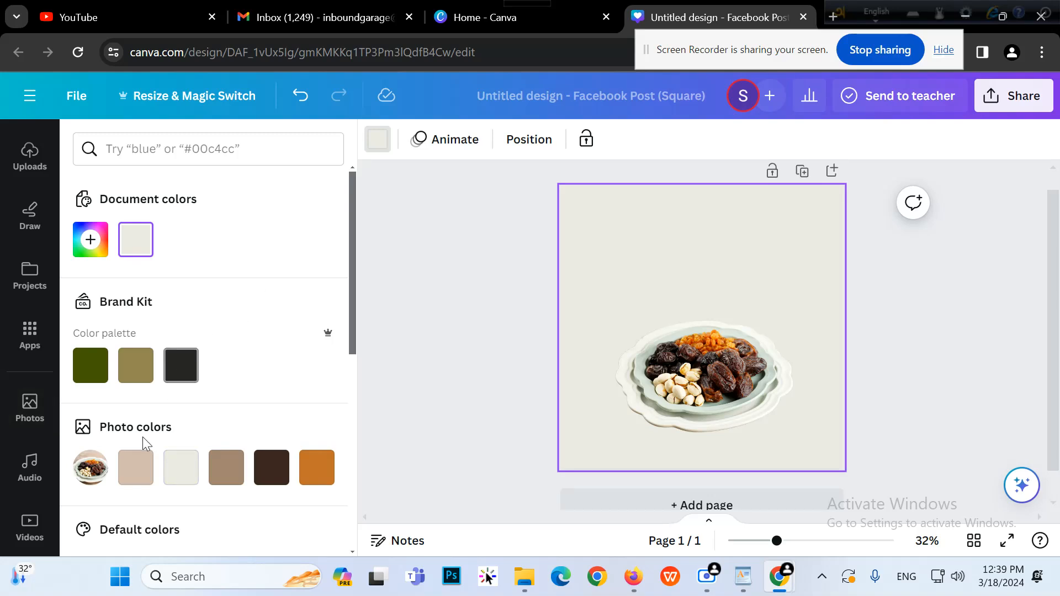
pyautogui.click(90, 241)
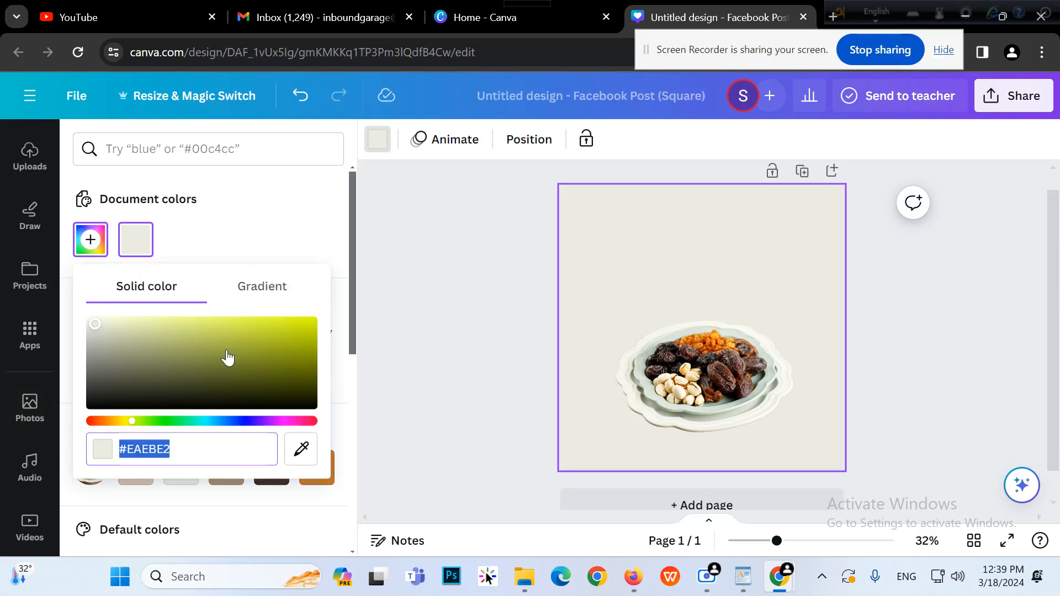
pyautogui.click(147, 422)
pyautogui.click(302, 337)
pyautogui.click(305, 333)
pyautogui.click(256, 421)
pyautogui.moveTo(256, 422); pyautogui.dragTo(276, 421)
pyautogui.moveTo(105, 422)
pyautogui.mouseDown()
pyautogui.moveTo(90, 422)
pyautogui.moveTo(103, 422)
pyautogui.mouseUp()
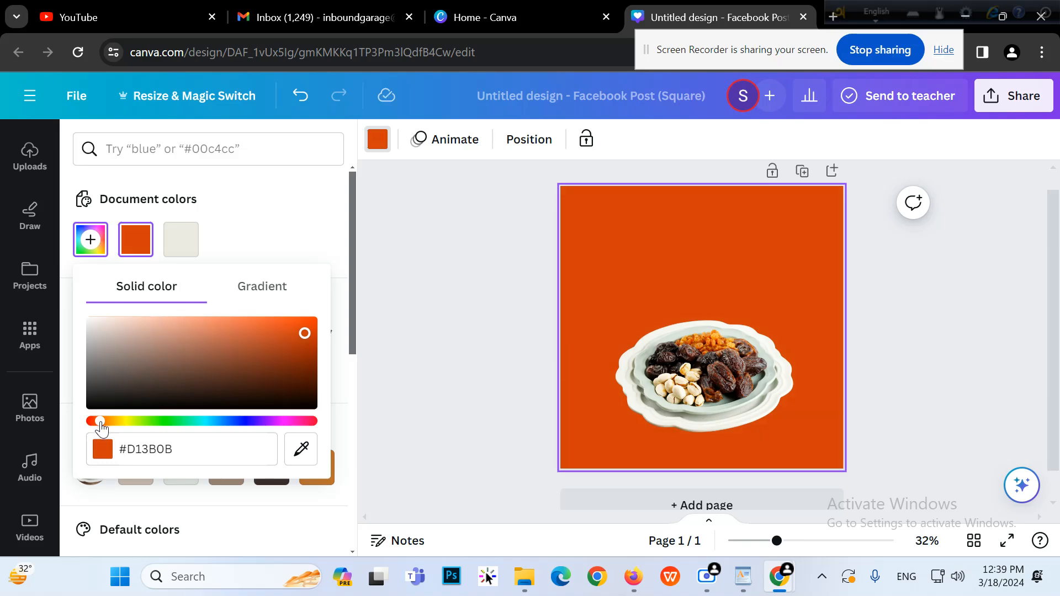
pyautogui.click(415, 362)
# Reselect the plate photo and bring up the text styles for a heading
pyautogui.click(1003, 315)
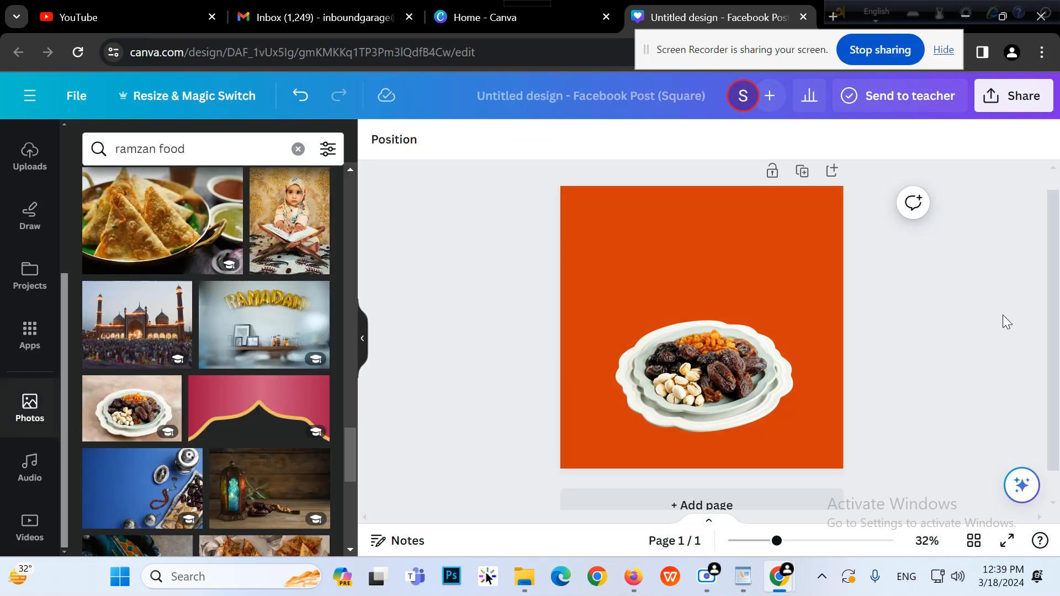
pyautogui.click(777, 393)
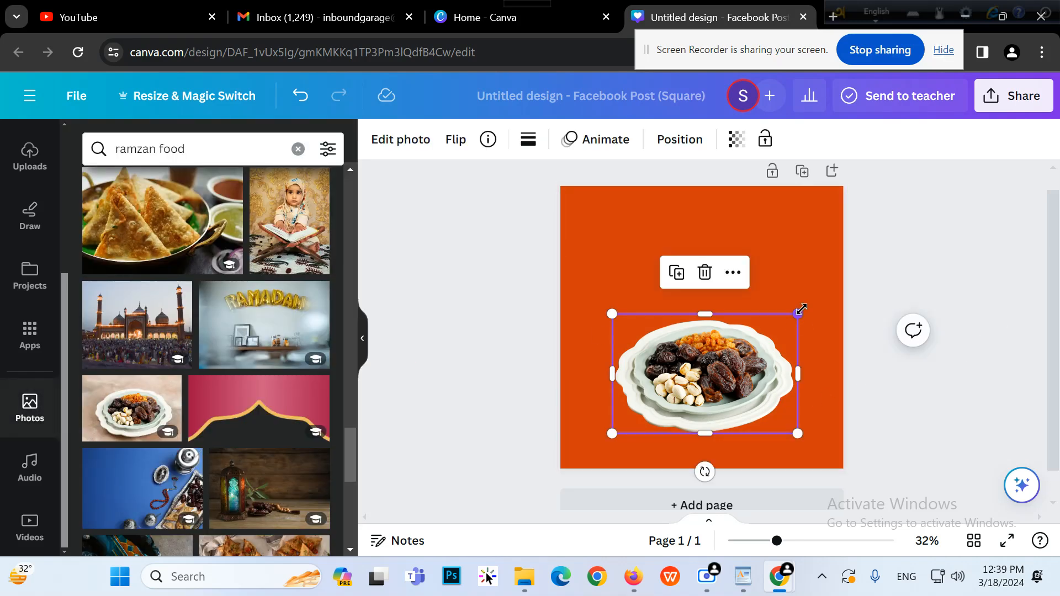
pyautogui.click(999, 284)
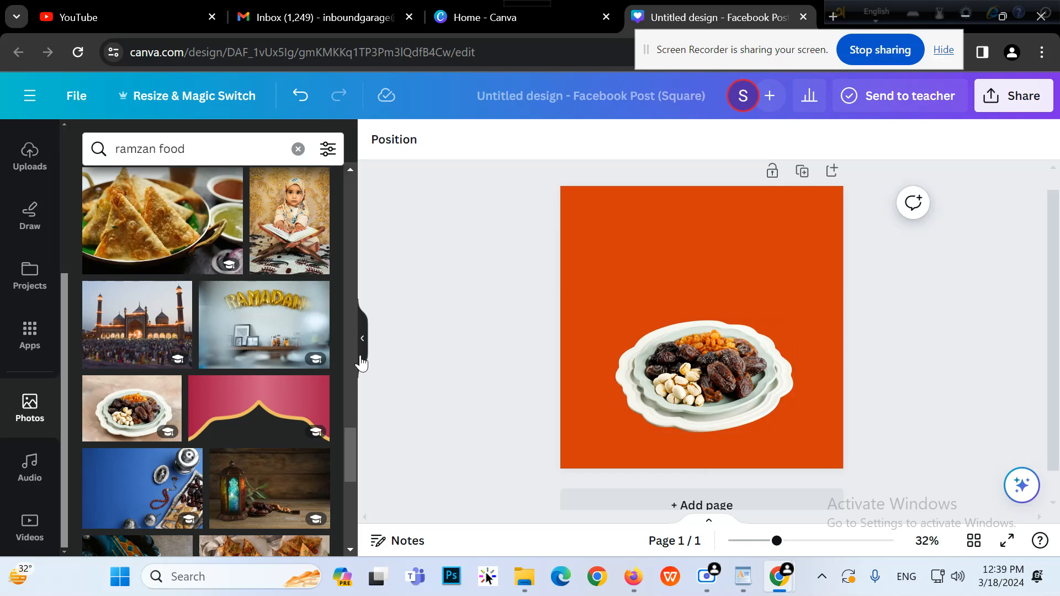
pyautogui.click(771, 388)
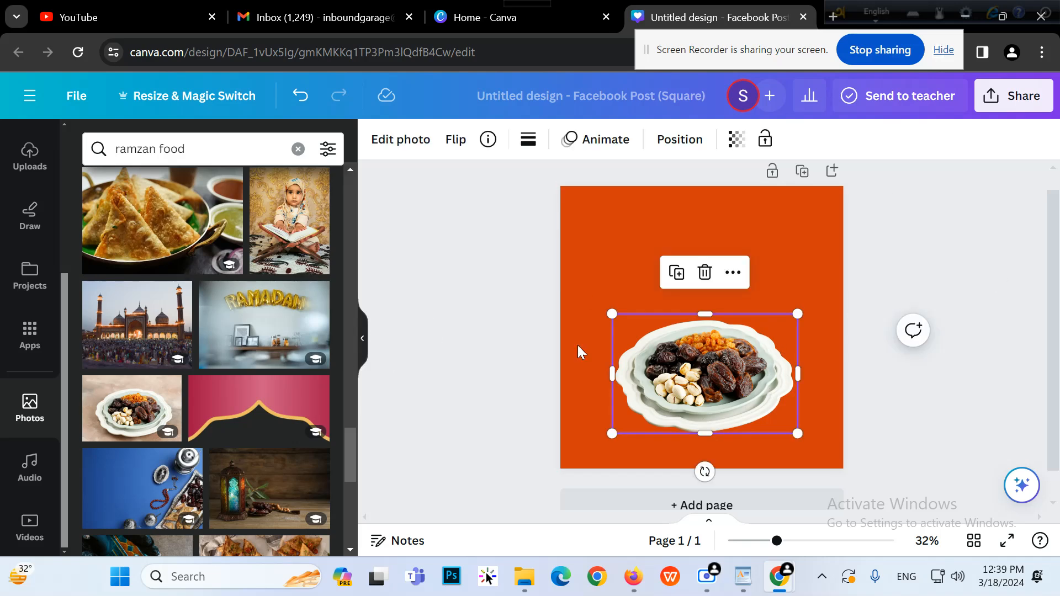
pyautogui.scroll(5, 160, 380)
pyautogui.scroll(4, 27, 317)
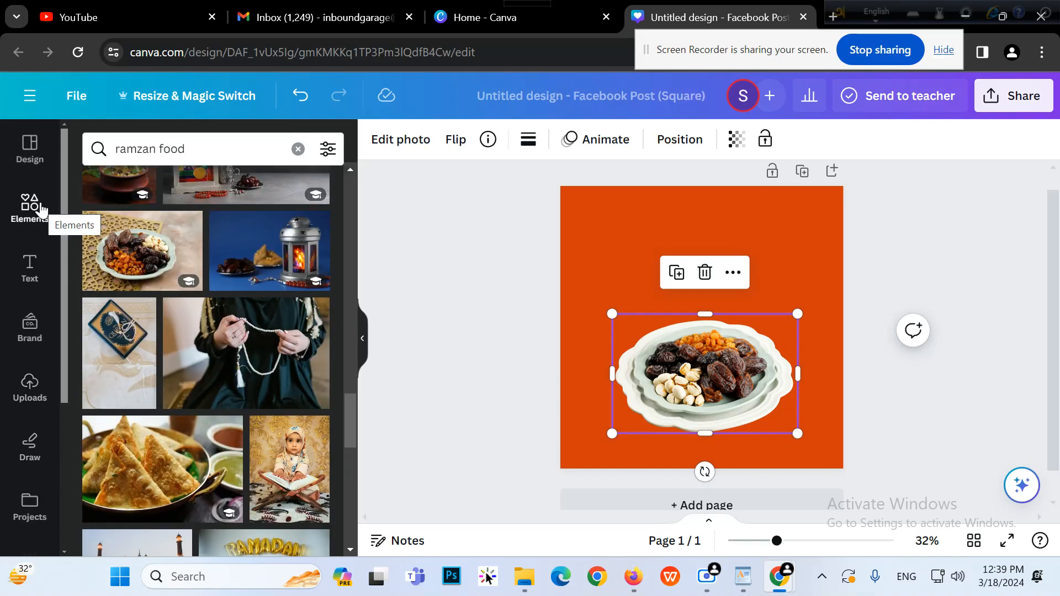
pyautogui.click(33, 285)
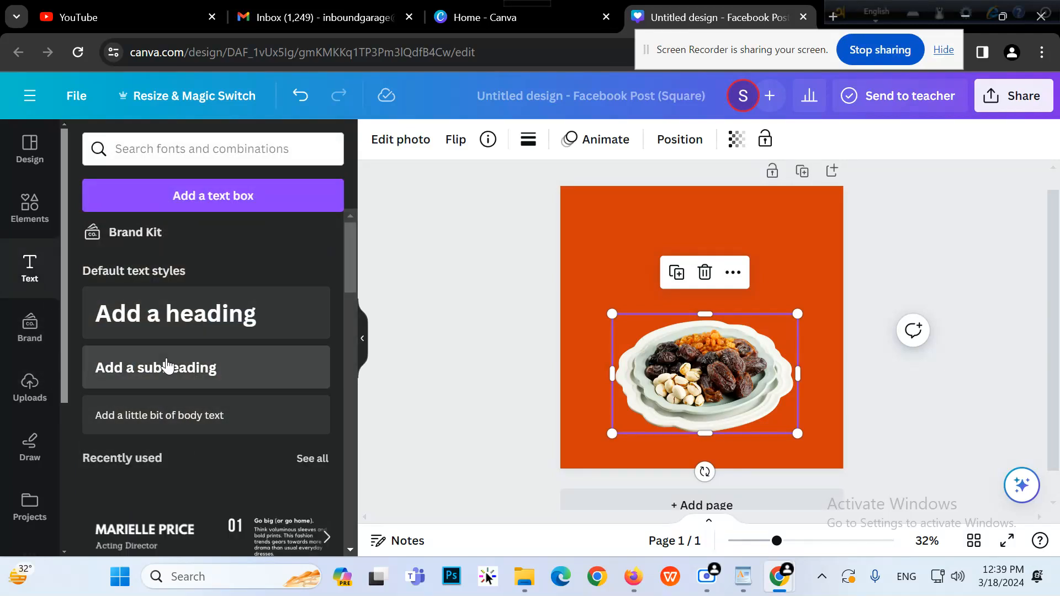
# Add a subheading above the plate reading 'RAMZAN FOOD MENU'
pyautogui.click(166, 368)
pyautogui.moveTo(721, 490); pyautogui.dragTo(729, 303)
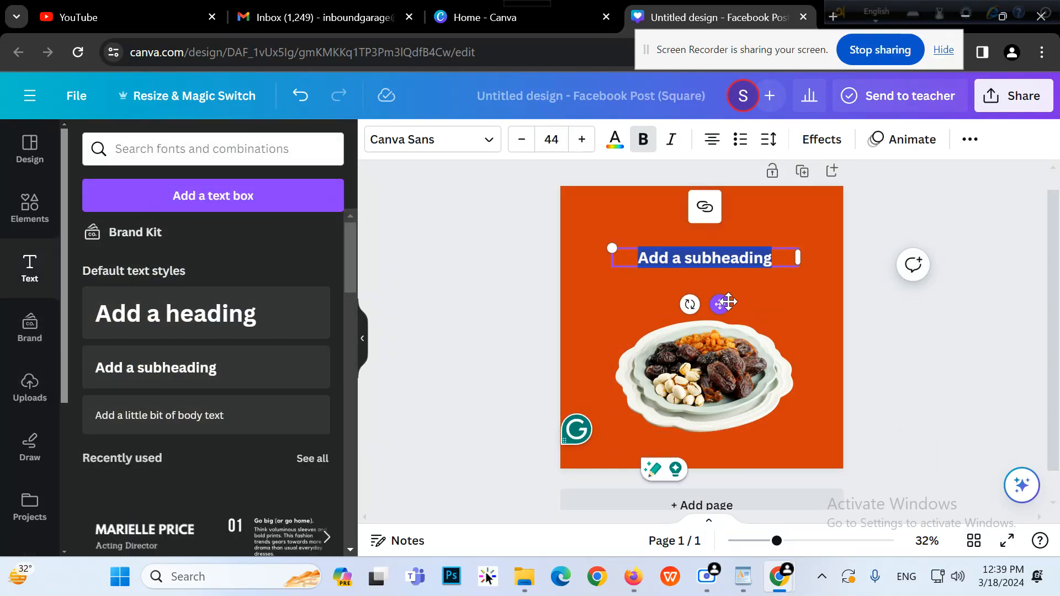
pyautogui.write('Ra')
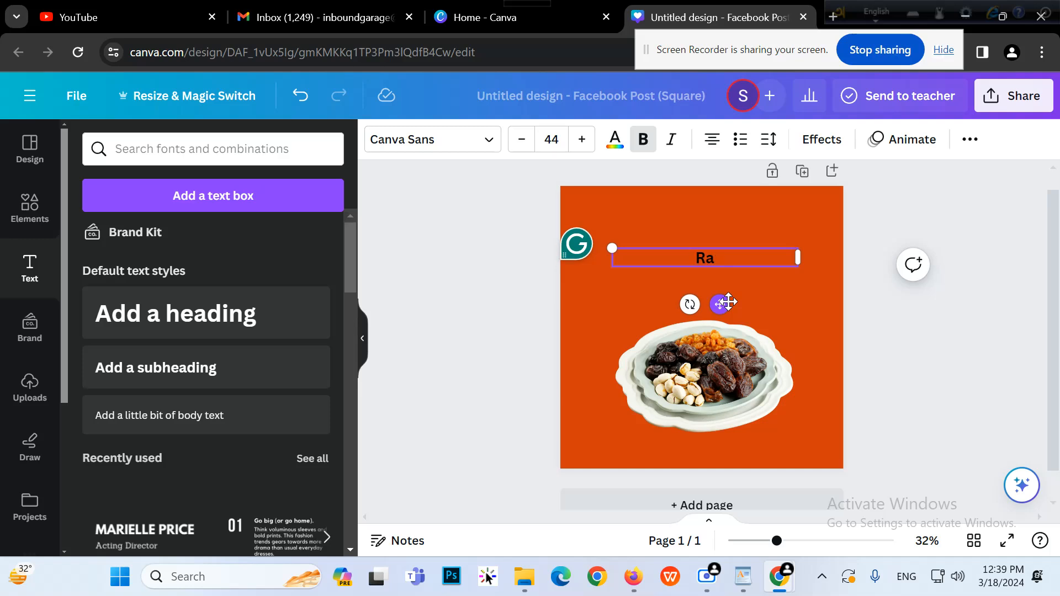
pyautogui.write('ma')
pyautogui.press('BackSpace')
pyautogui.write('zan f')
pyautogui.press('BackSpace')
pyautogui.write('food m')
pyautogui.press('BackSpace')
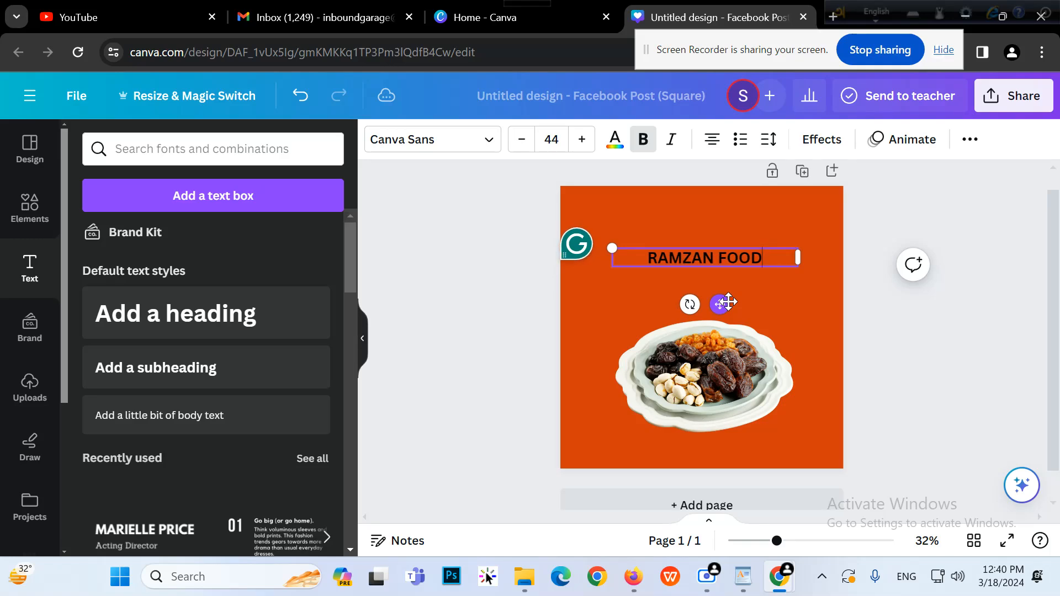
pyautogui.write('menus')
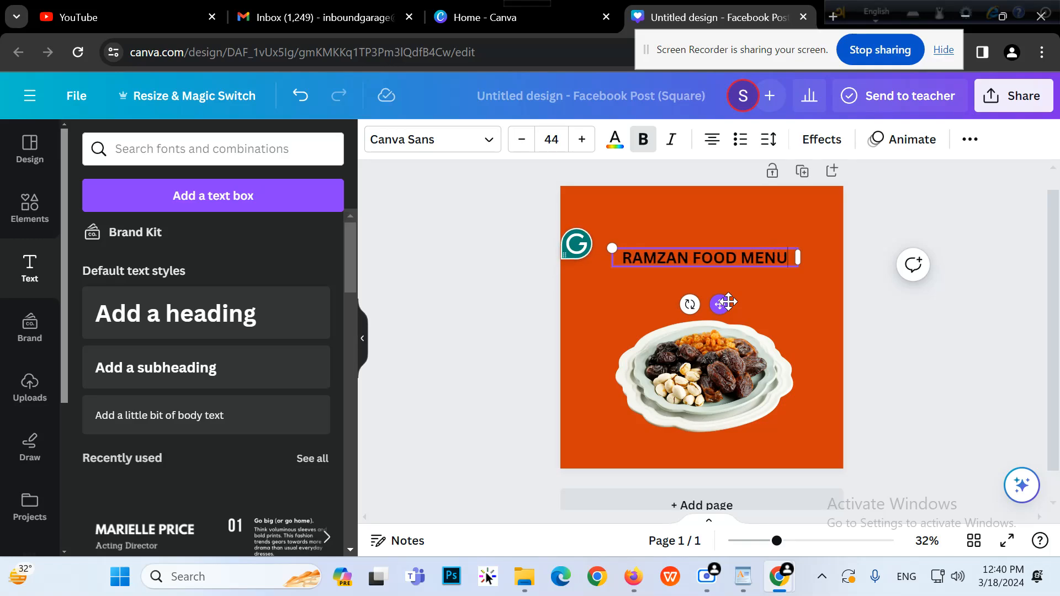
pyautogui.press('BackSpace')
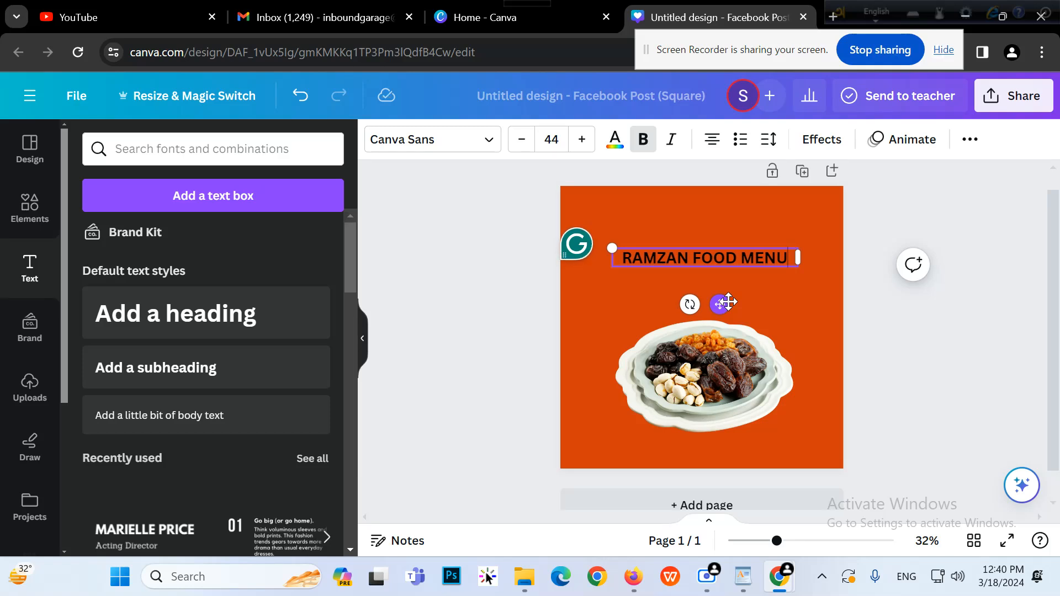
pyautogui.click(976, 347)
pyautogui.click(757, 260)
pyautogui.click(896, 362)
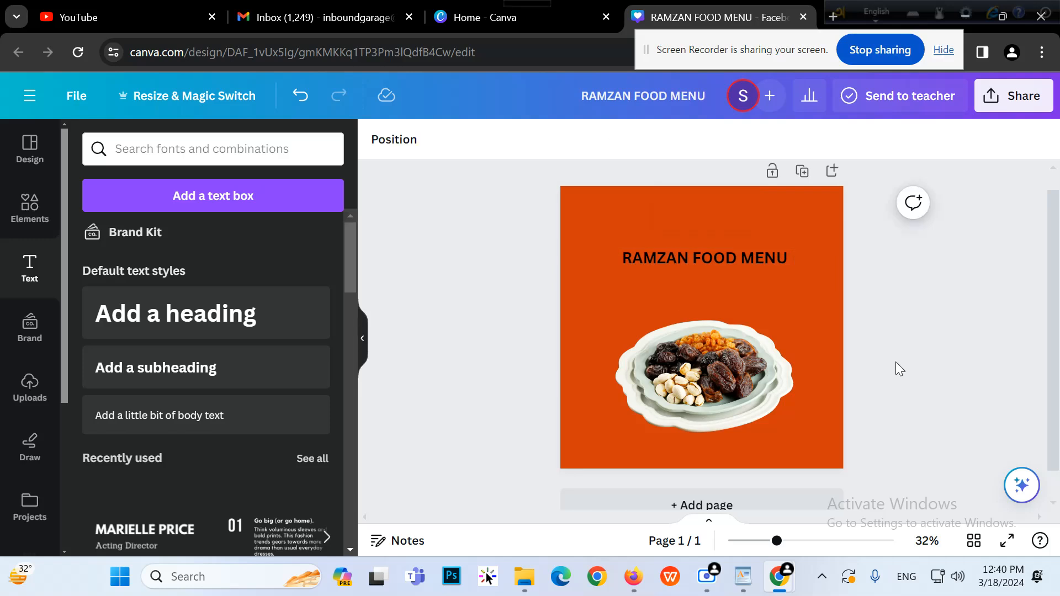
pyautogui.click(704, 260)
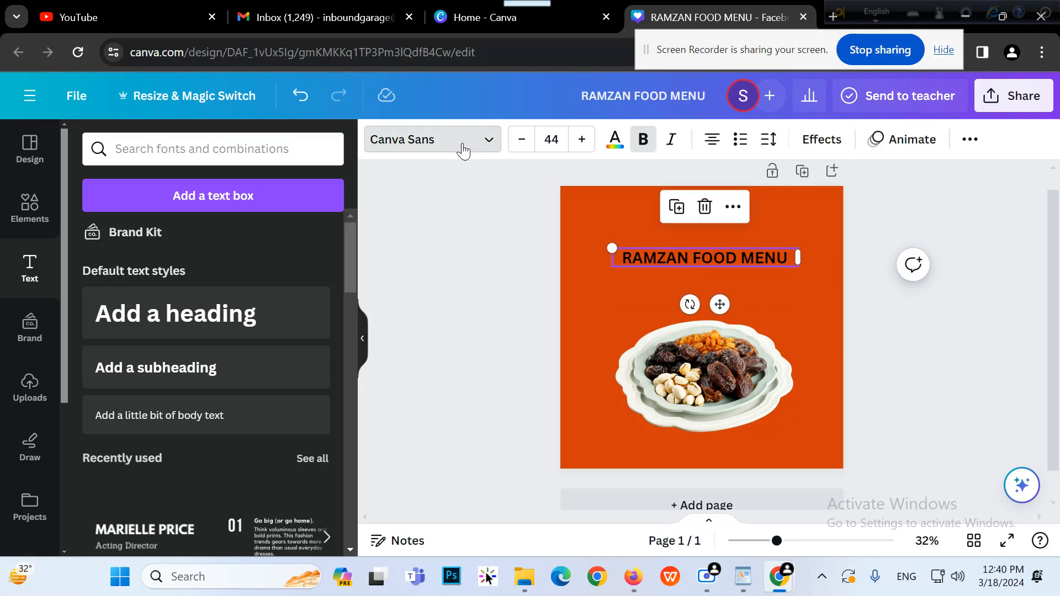
# Change the heading font to Cardo
pyautogui.click(464, 148)
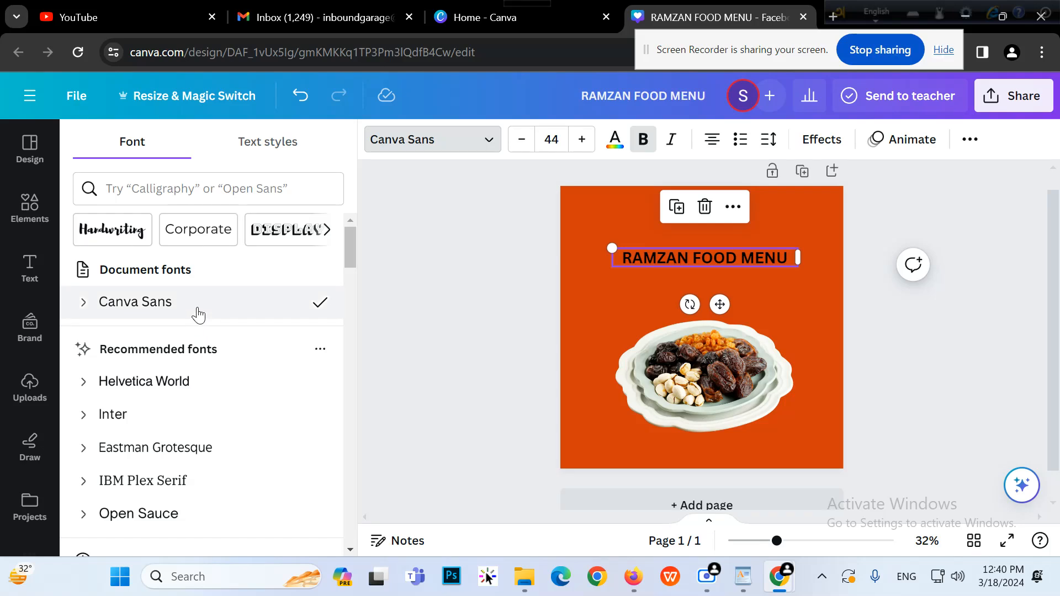
pyautogui.scroll(-3, 221, 381)
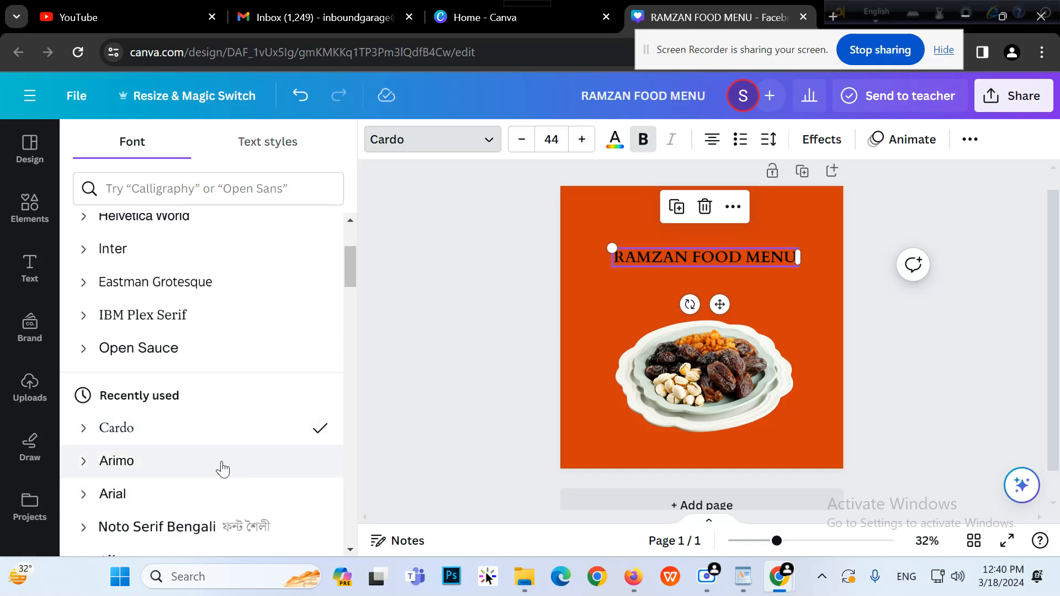
pyautogui.scroll(-5, 223, 469)
pyautogui.scroll(3, 225, 466)
pyautogui.moveTo(350, 288); pyautogui.dragTo(358, 499)
pyautogui.scroll(1, 508, 335)
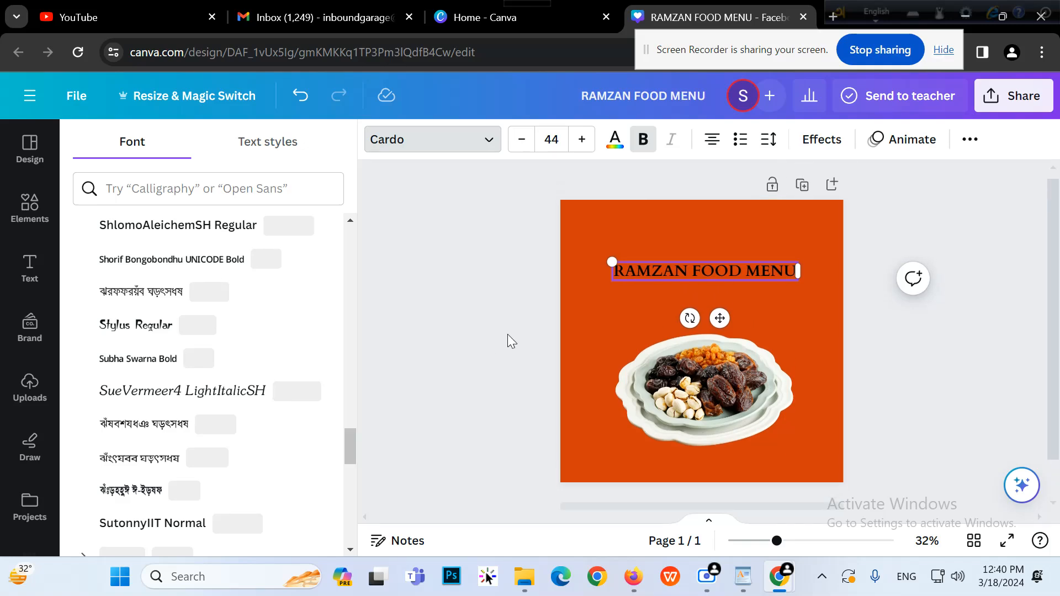
pyautogui.scroll(-1, 508, 337)
pyautogui.click(866, 298)
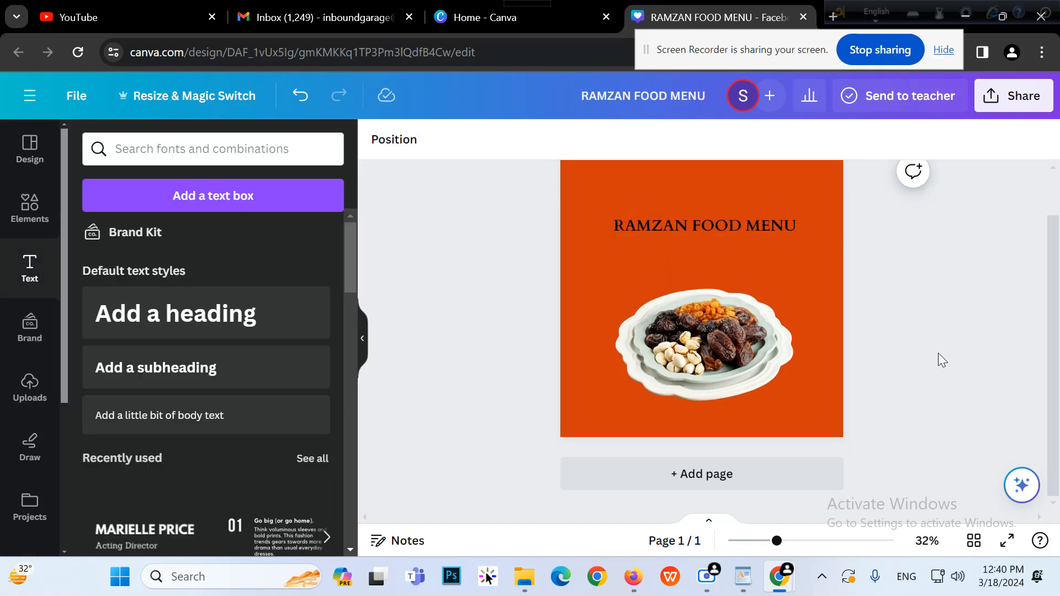
# Increase the RAMZAN FOOD MENU heading font size to 61
pyautogui.click(774, 229)
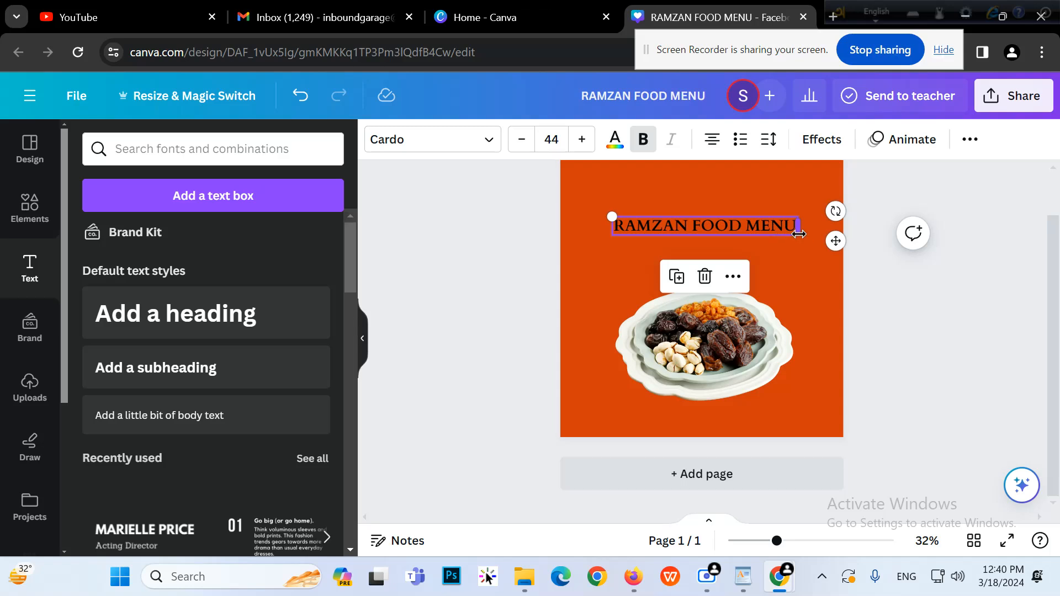
pyautogui.click(967, 361)
pyautogui.click(768, 230)
pyautogui.scroll(1, 861, 364)
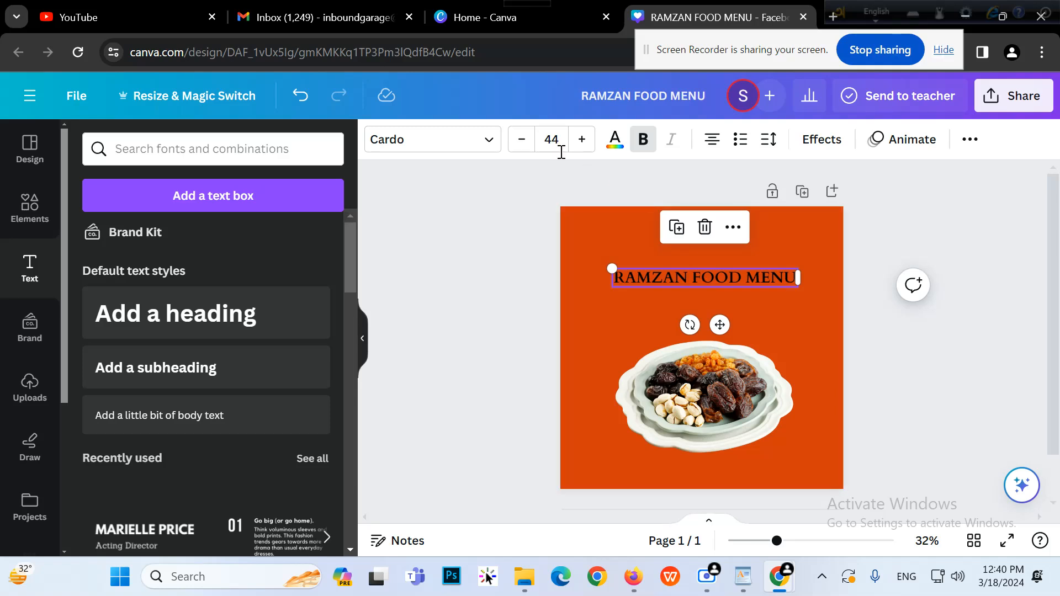
pyautogui.click(577, 142)
pyautogui.click(577, 143)
pyautogui.click(581, 140)
pyautogui.click(580, 139)
pyautogui.click(581, 139)
pyautogui.click(581, 140)
pyautogui.click(579, 141)
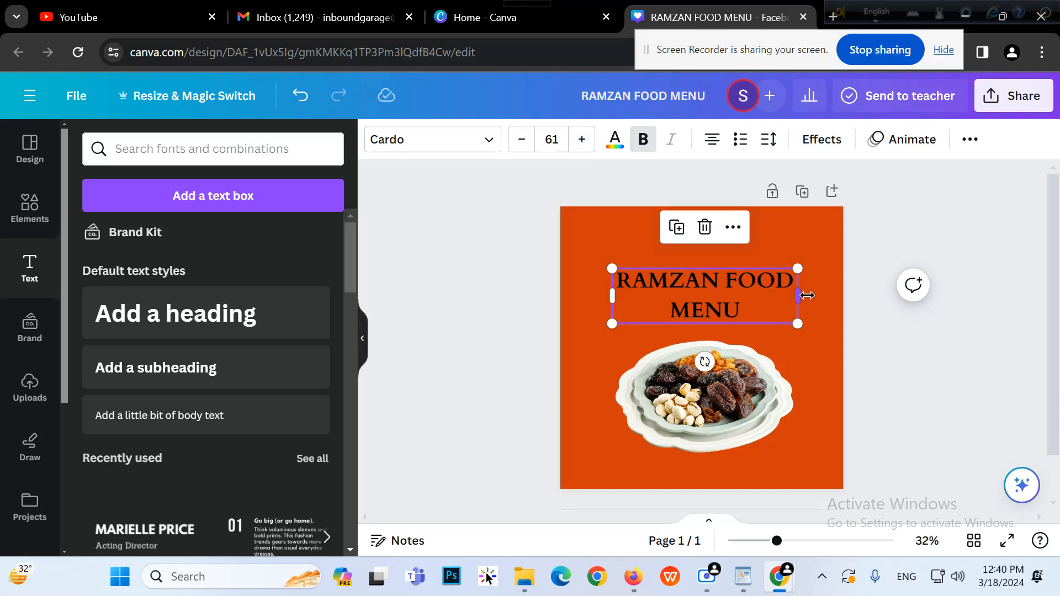
# Widen the heading box so it wraps over two lines, centred above the plate
pyautogui.moveTo(810, 294); pyautogui.dragTo(816, 292)
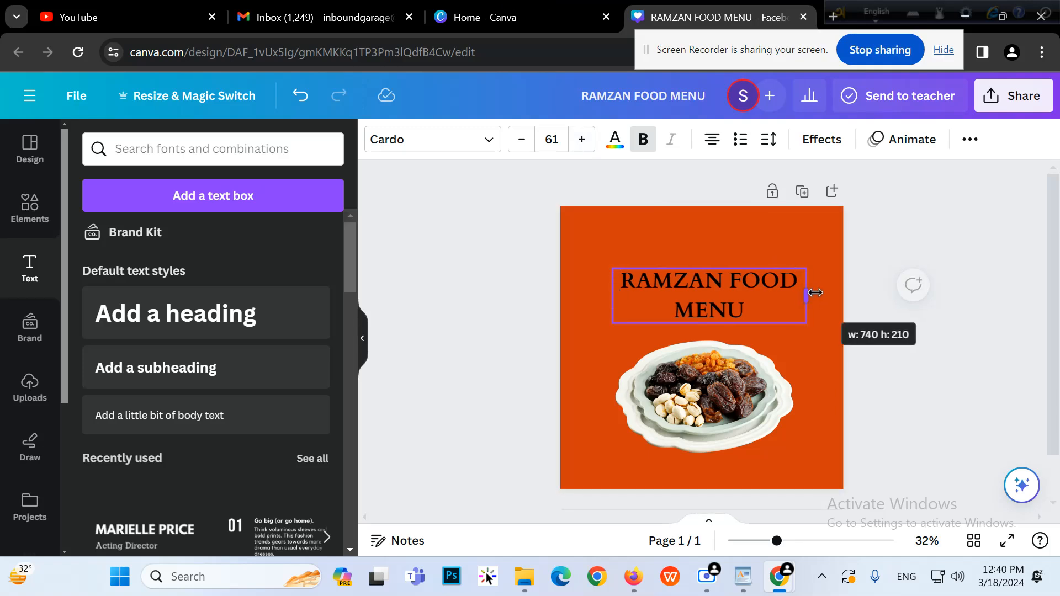
pyautogui.click(906, 365)
pyautogui.moveTo(717, 301); pyautogui.dragTo(710, 302)
# Colour the heading text off-white
pyautogui.click(624, 147)
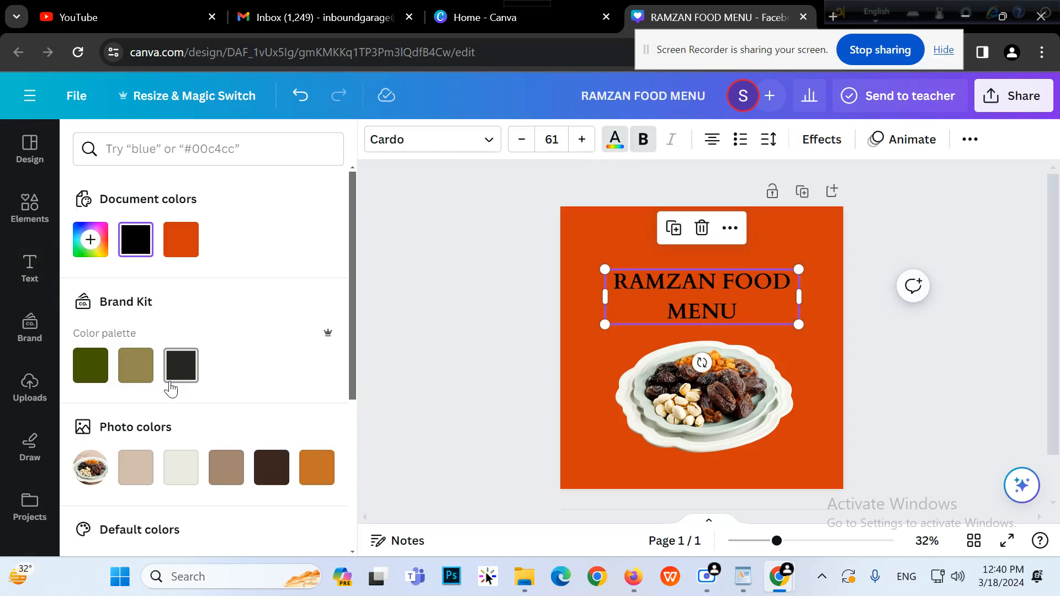
pyautogui.click(182, 469)
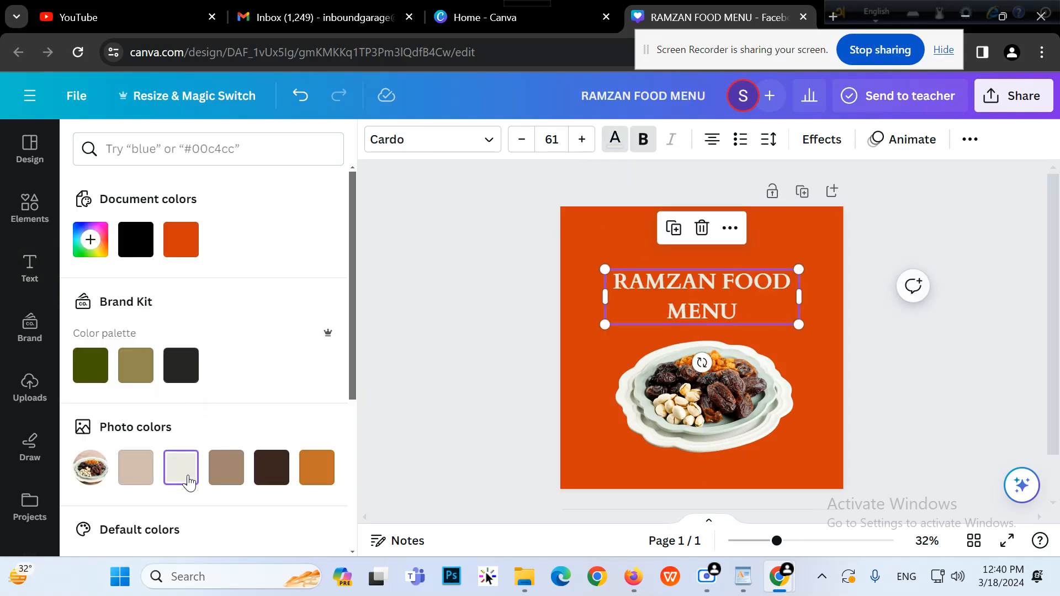
pyautogui.click(418, 331)
# Nudge the plate photo slightly upward
pyautogui.scroll(-1, 975, 370)
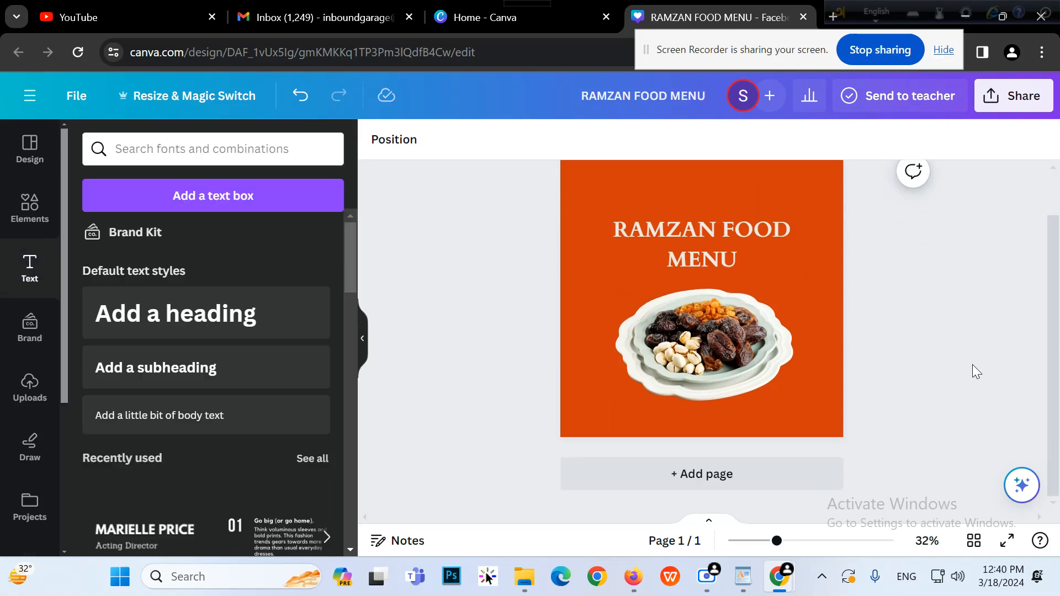
pyautogui.click(744, 349)
pyautogui.moveTo(745, 347); pyautogui.dragTo(746, 337)
pyautogui.scroll(1, 930, 381)
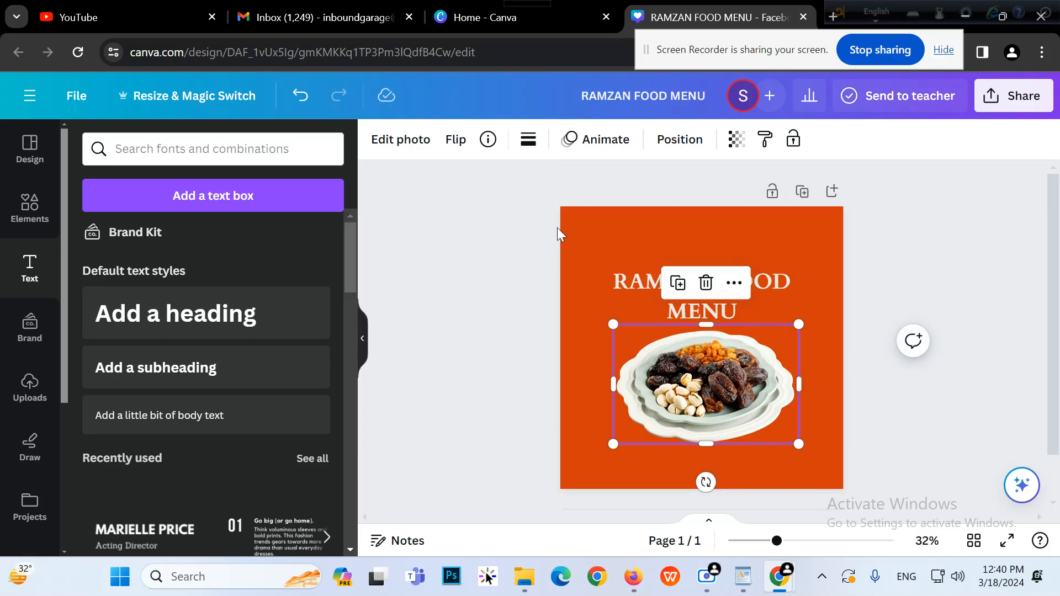
pyautogui.click(492, 223)
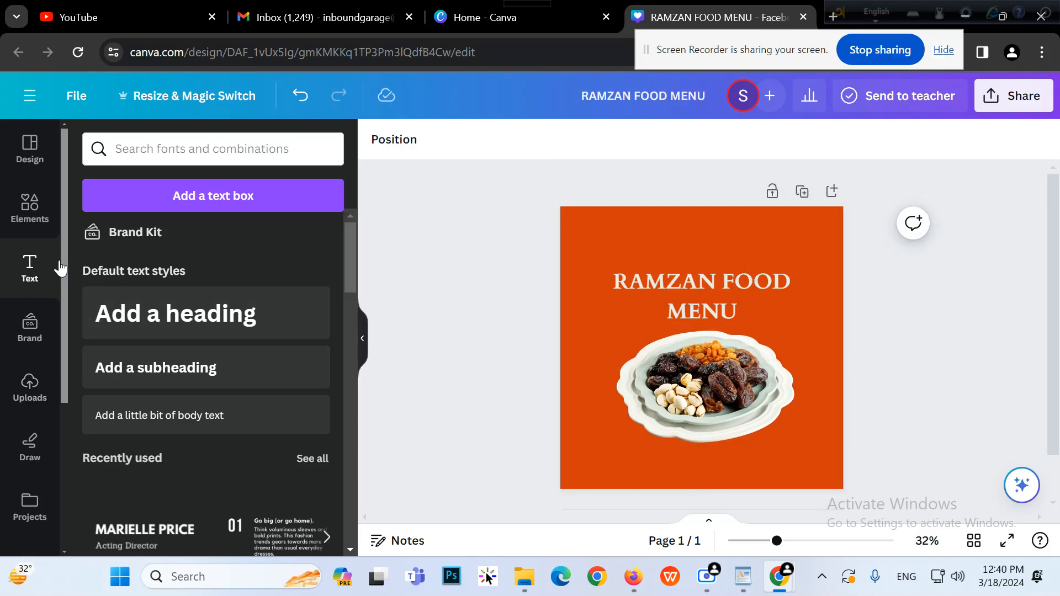
# Add the dark pentagon arrow shape from Elements > Shapes
pyautogui.click(39, 222)
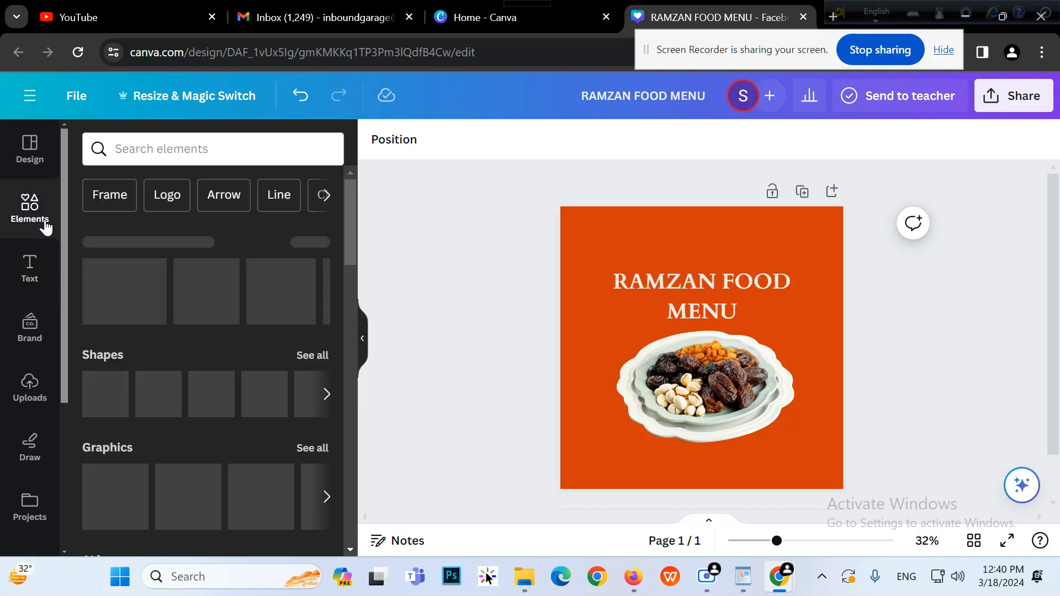
pyautogui.click(319, 355)
pyautogui.scroll(-8, 190, 270)
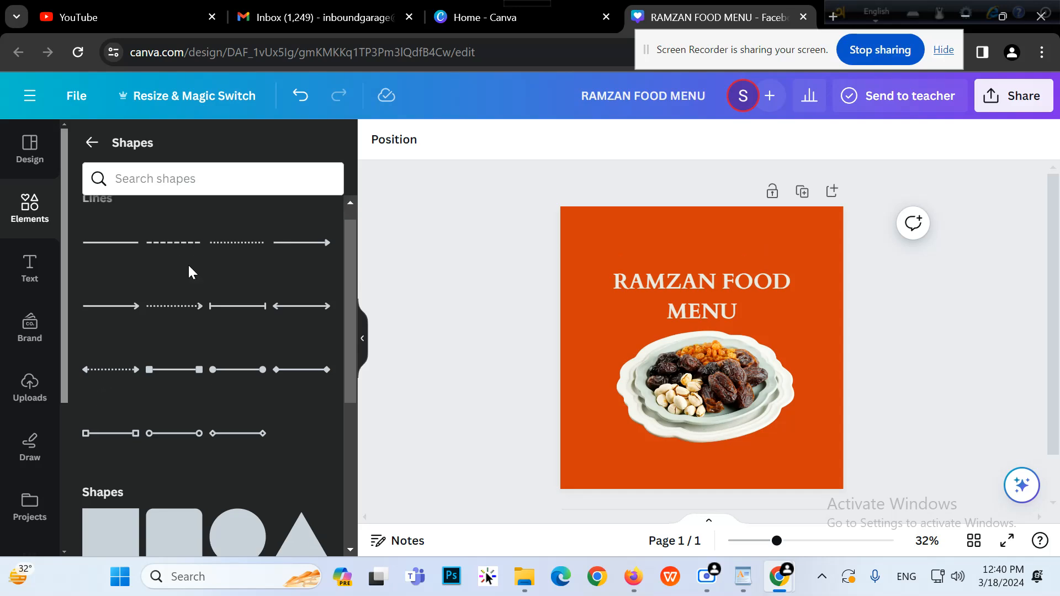
pyautogui.scroll(1, 188, 277)
pyautogui.scroll(-5, 188, 279)
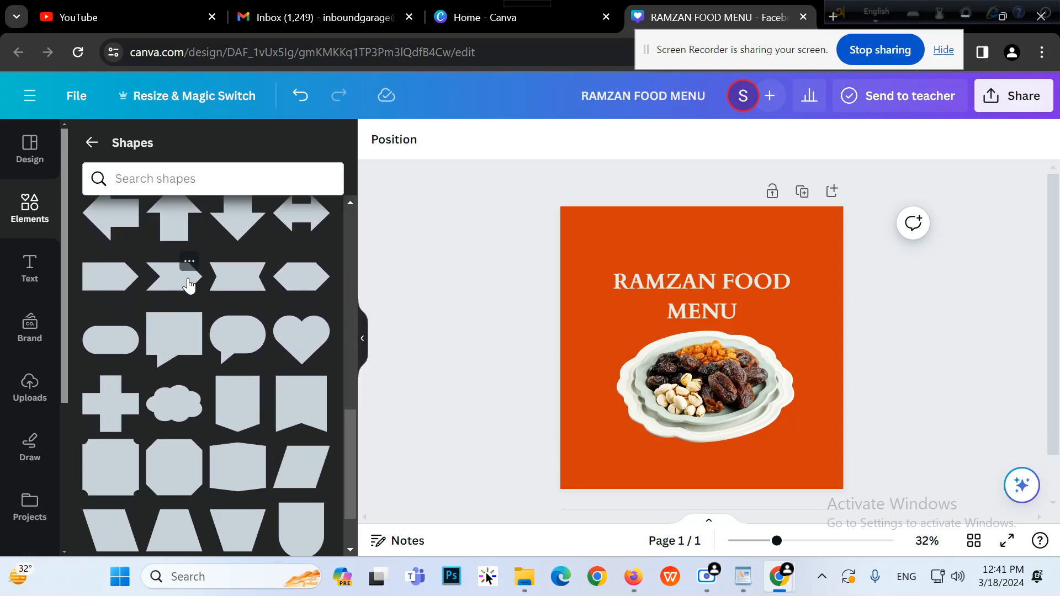
pyautogui.scroll(-2, 190, 285)
pyautogui.scroll(2, 189, 286)
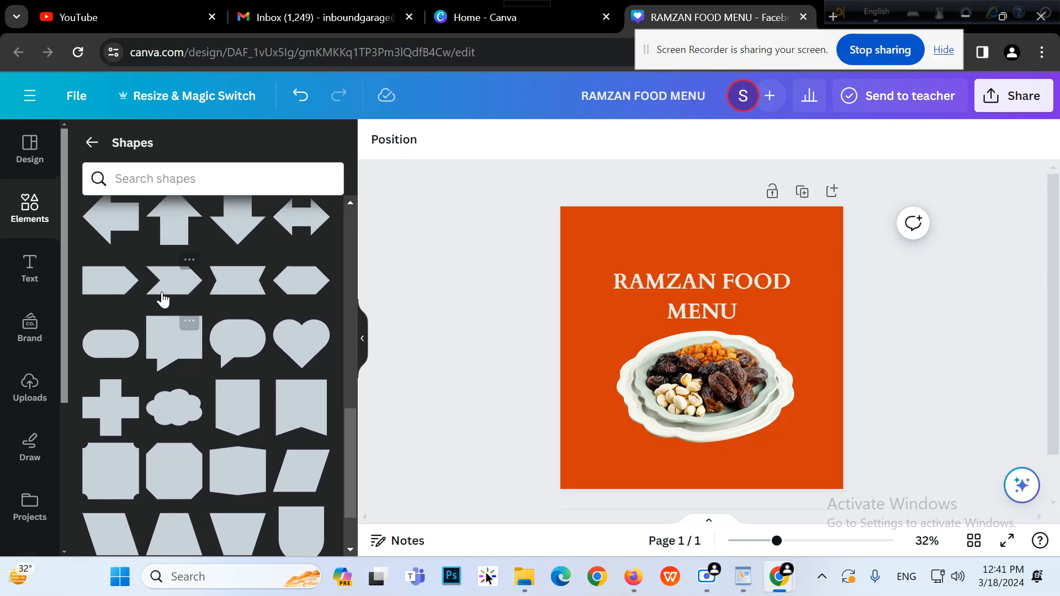
pyautogui.click(89, 295)
# Rotate the shape to 94° and place it at the page's top-left corner
pyautogui.moveTo(681, 406); pyautogui.dragTo(599, 327)
pyautogui.moveTo(710, 377); pyautogui.dragTo(587, 265)
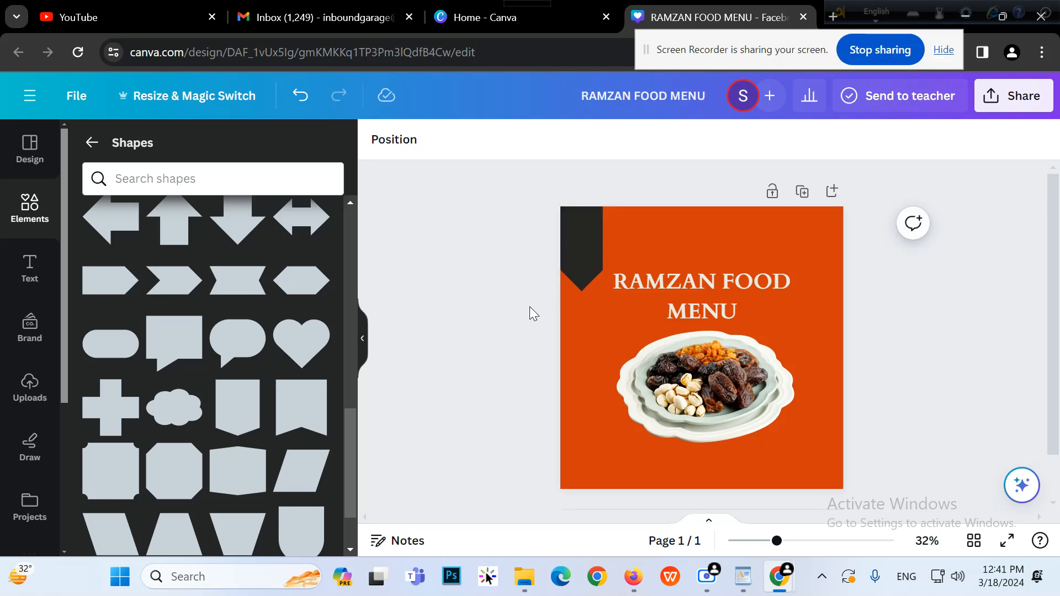
pyautogui.click(588, 251)
pyautogui.click(577, 244)
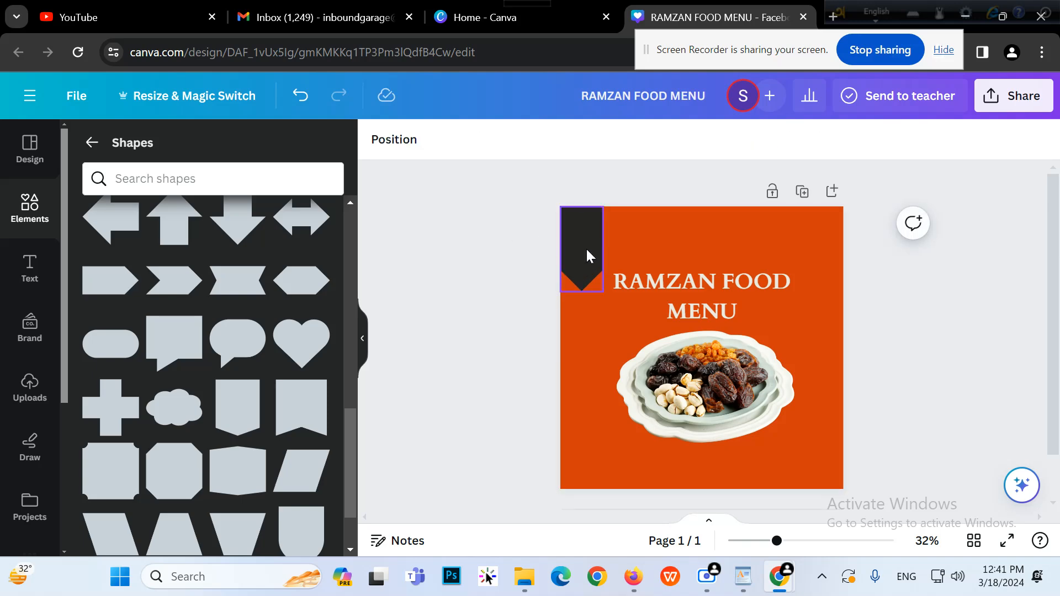
# Colour the ribbon banner bright red (#E80101)
pyautogui.click(460, 139)
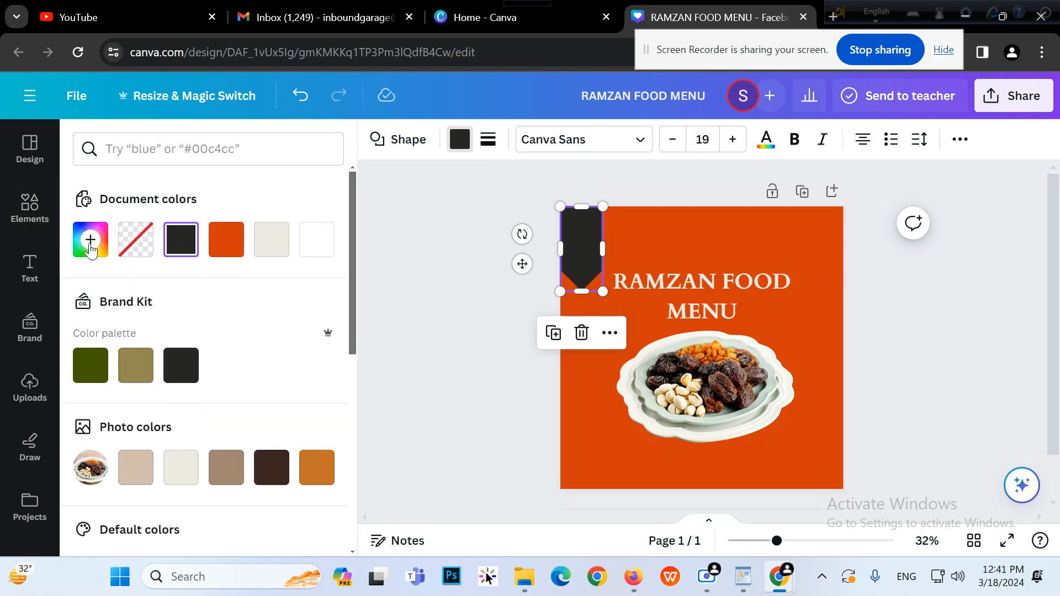
pyautogui.click(90, 239)
pyautogui.click(313, 321)
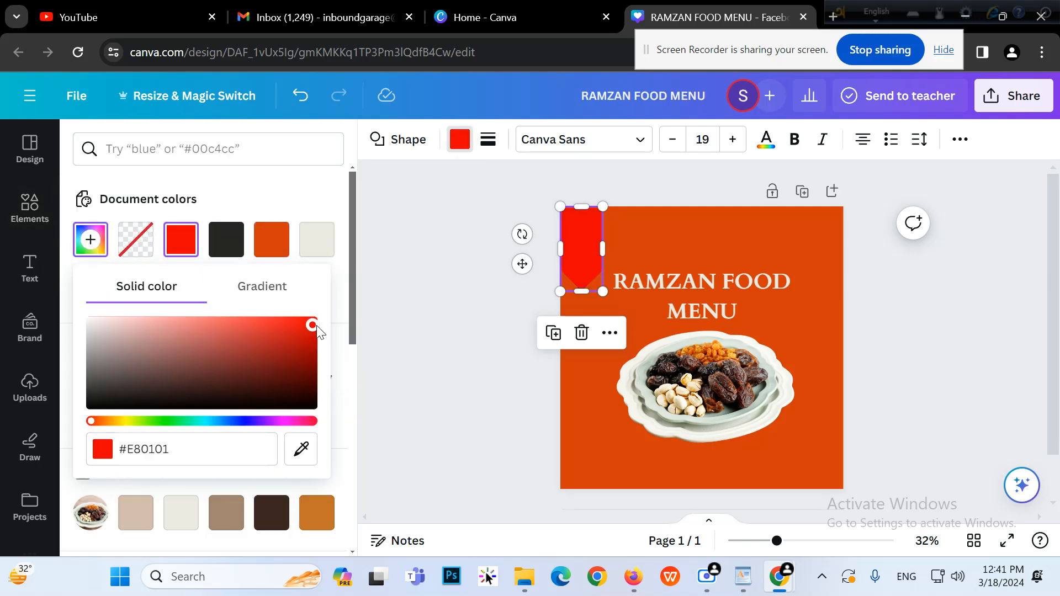
pyautogui.click(423, 266)
pyautogui.click(476, 263)
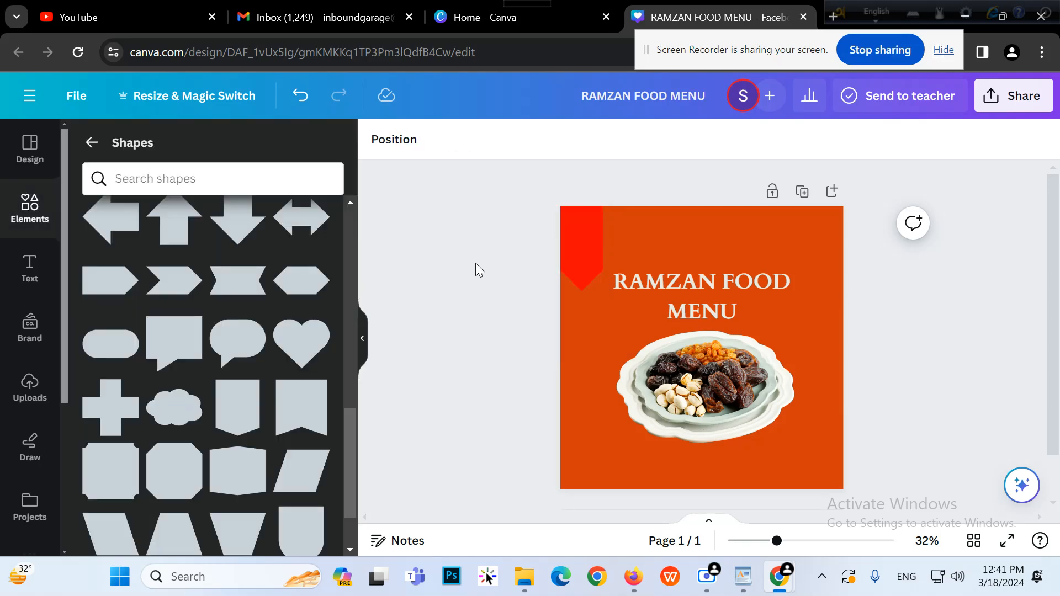
# Add a body-text box reading '50%' and 'discount' on two lines
pyautogui.click(18, 284)
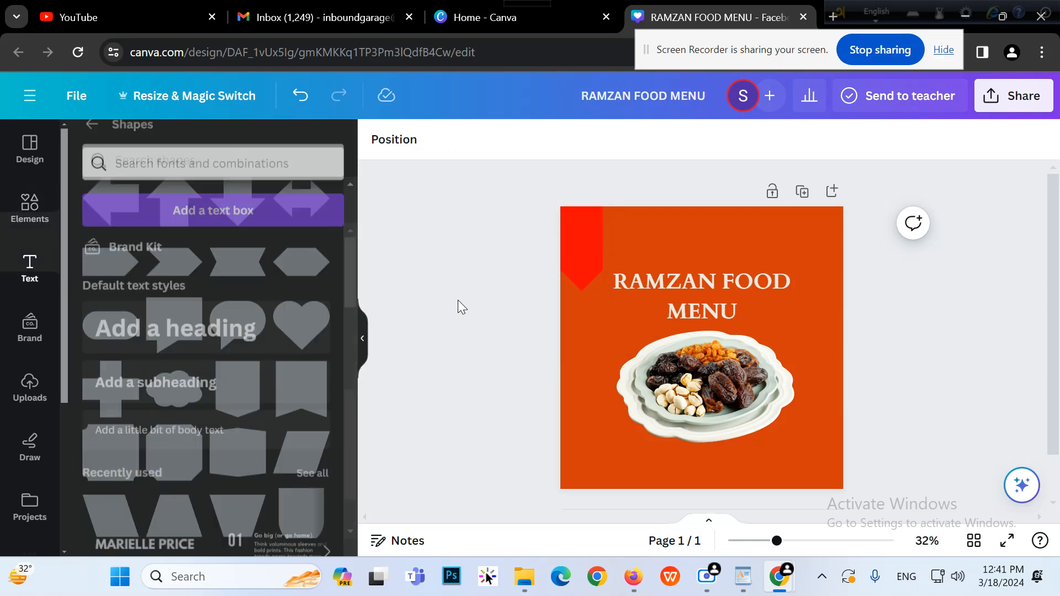
pyautogui.click(245, 415)
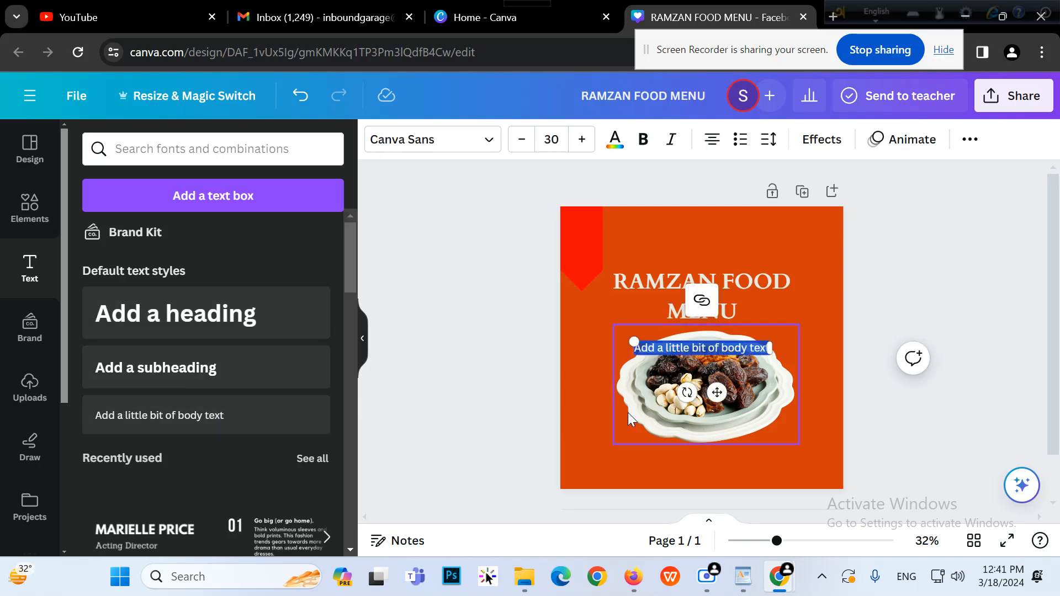
pyautogui.press('BackSpace')
pyautogui.write('50')
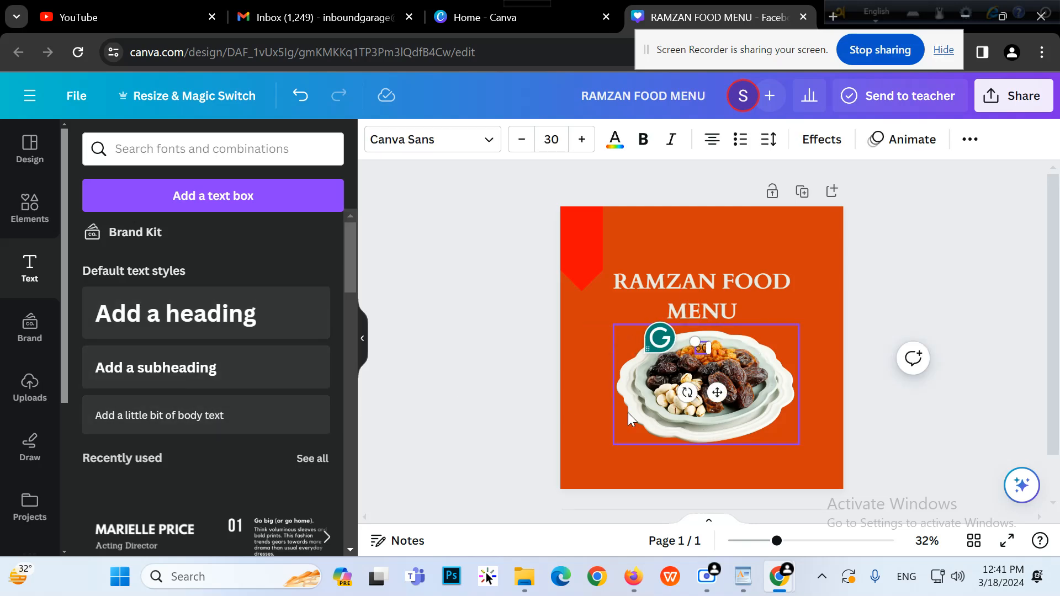
pyautogui.write('%')
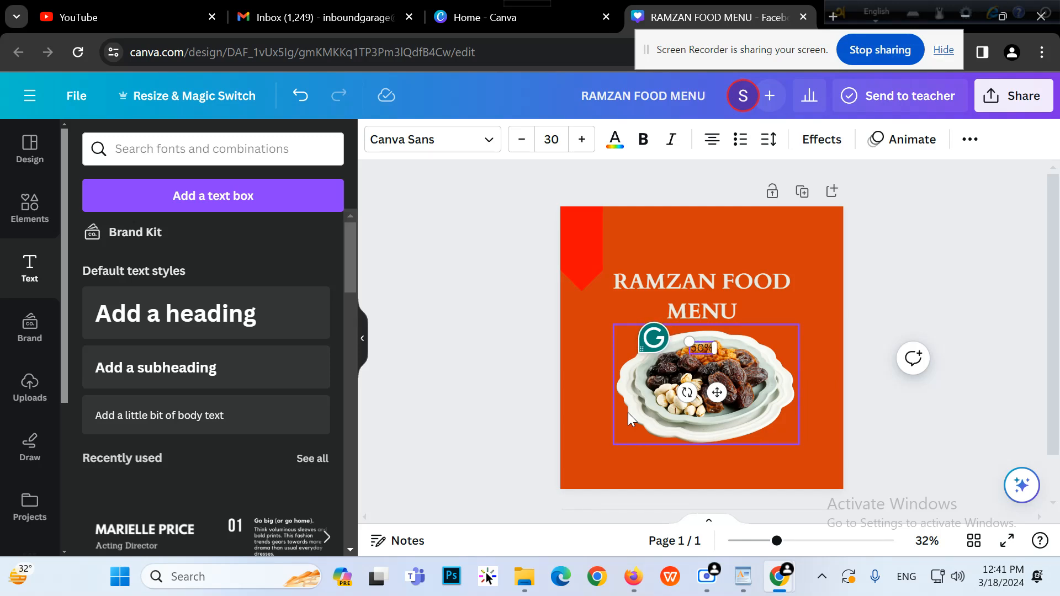
pyautogui.press('Return')
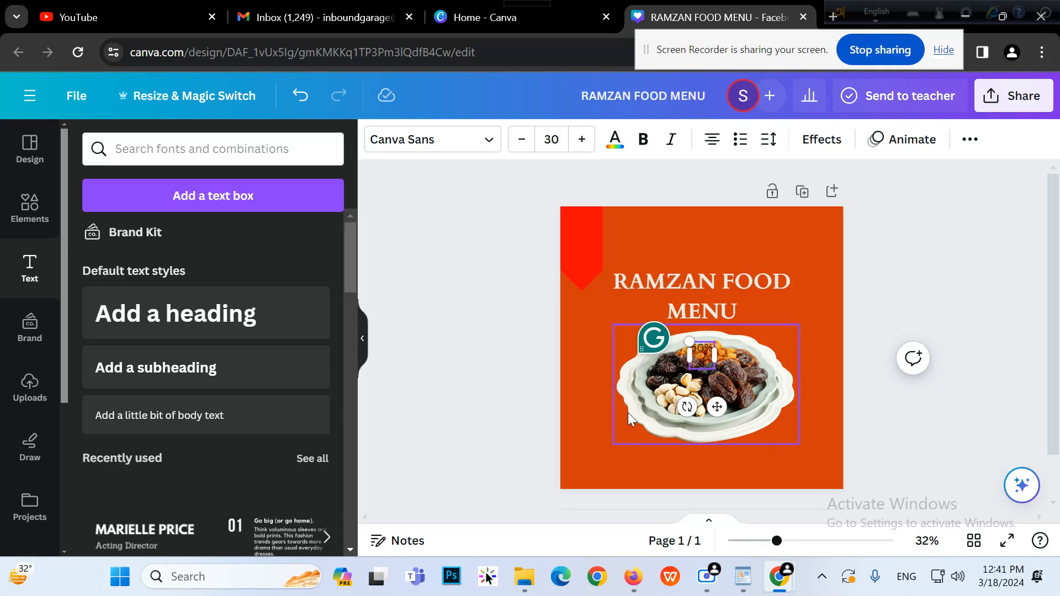
pyautogui.write('discount')
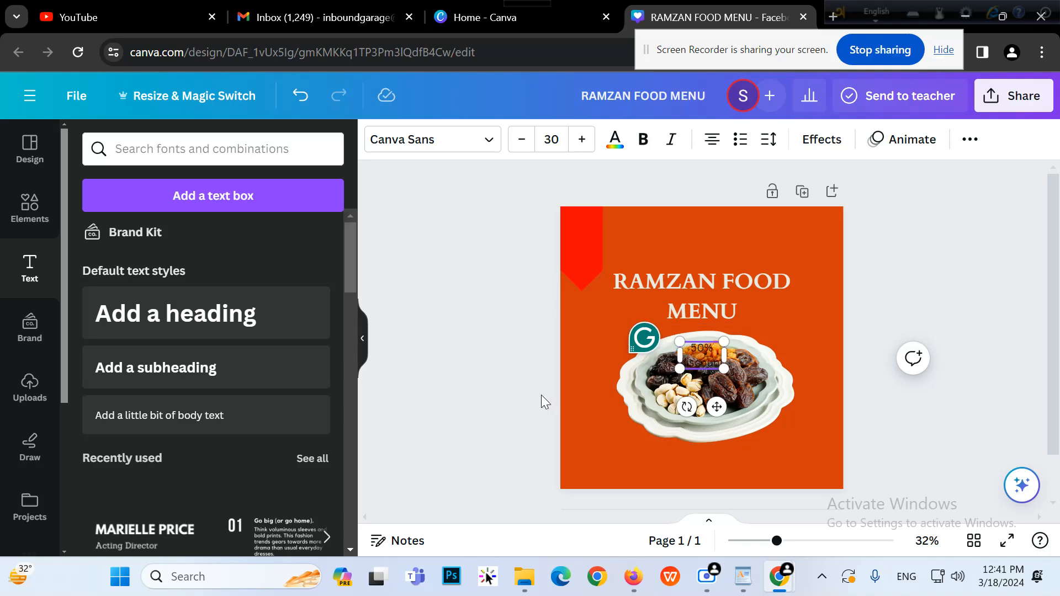
pyautogui.click(500, 349)
# Move the text onto the red banner, capitalise 'Discount' and reduce its size
pyautogui.moveTo(715, 359); pyautogui.dragTo(591, 241)
pyautogui.doubleClick(591, 240)
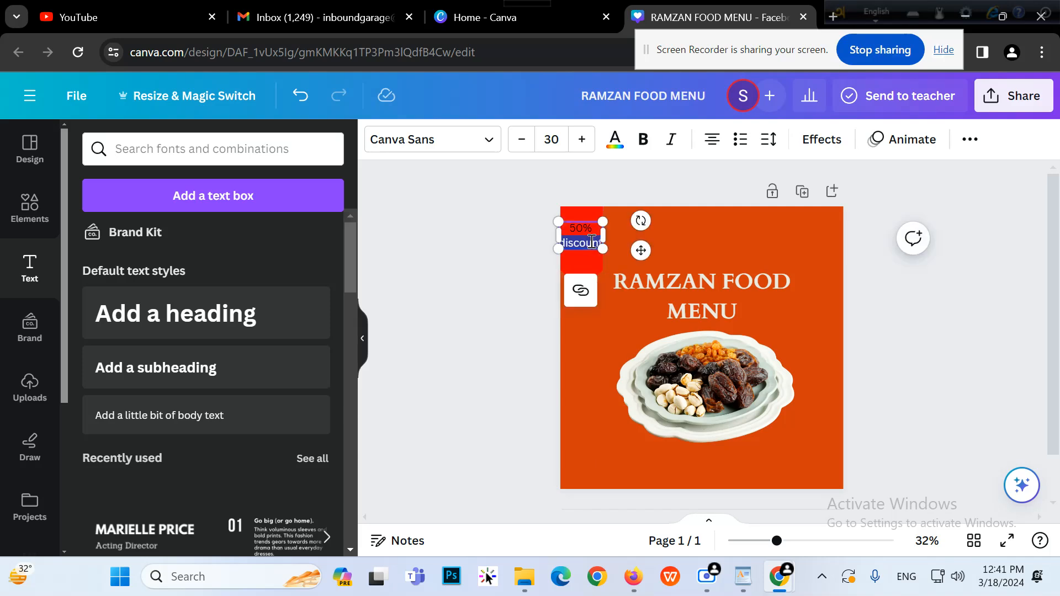
pyautogui.write('Discoun')
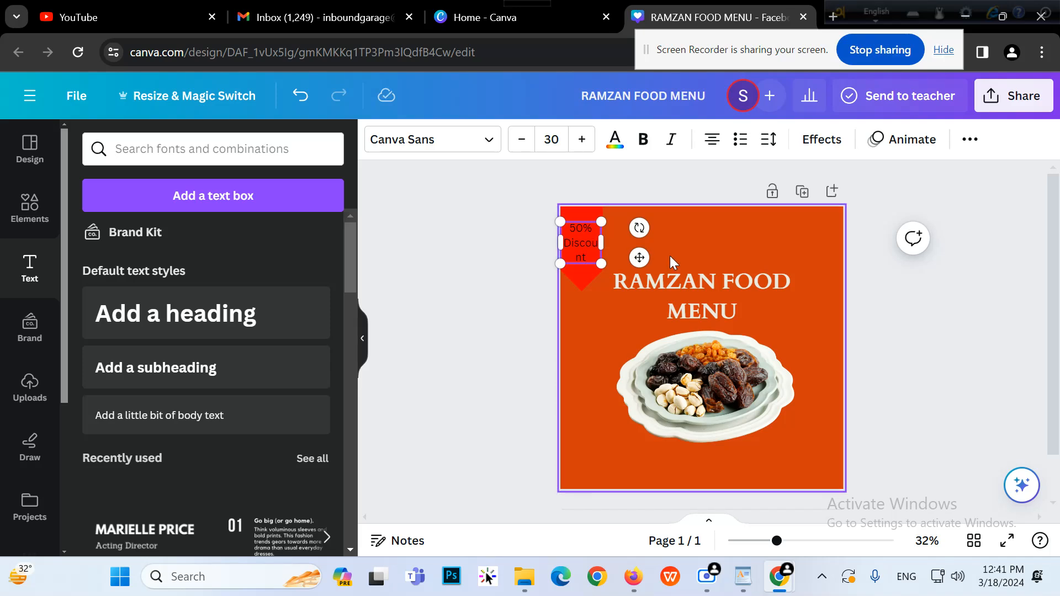
pyautogui.click(523, 139)
pyautogui.click(523, 139)
pyautogui.click(523, 139)
pyautogui.click(523, 139)
pyautogui.click(523, 139)
pyautogui.click(495, 221)
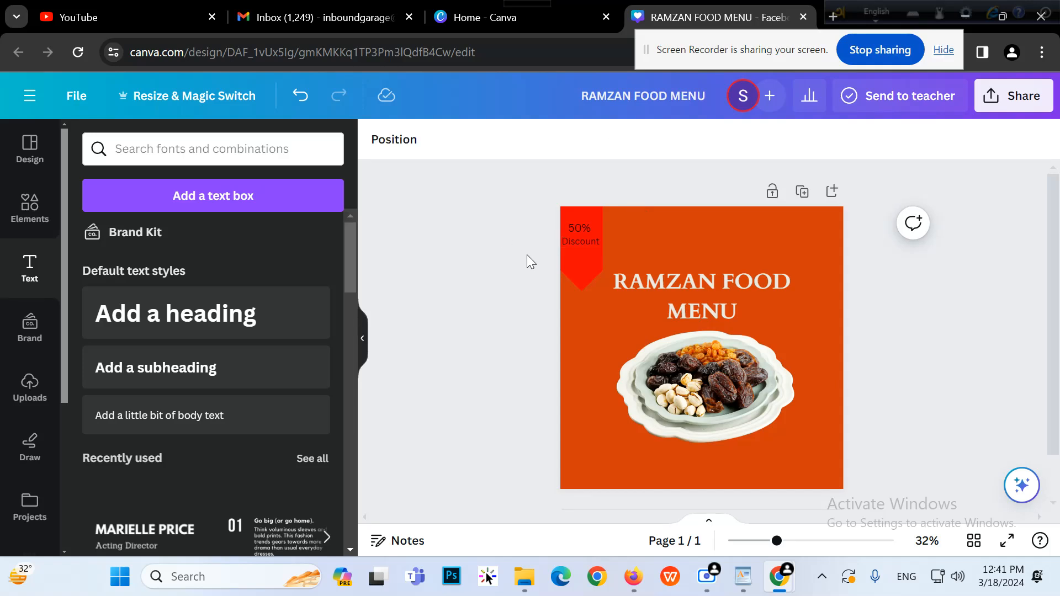
# Make the 50% Discount text bold
pyautogui.click(583, 239)
pyautogui.click(592, 256)
pyautogui.moveTo(772, 552); pyautogui.dragTo(796, 552)
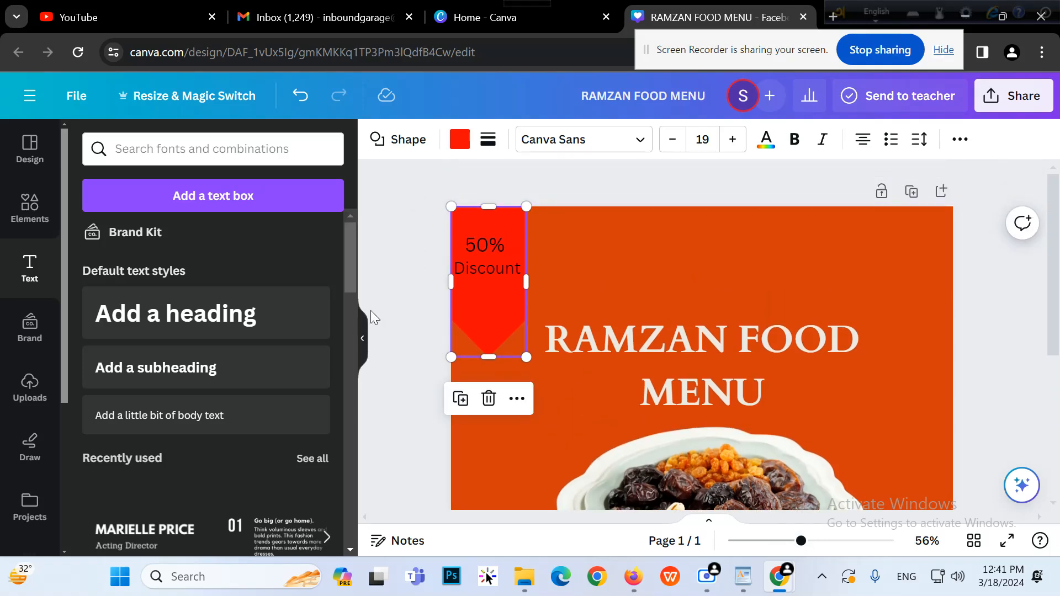
pyautogui.click(386, 317)
pyautogui.click(496, 267)
pyautogui.click(641, 141)
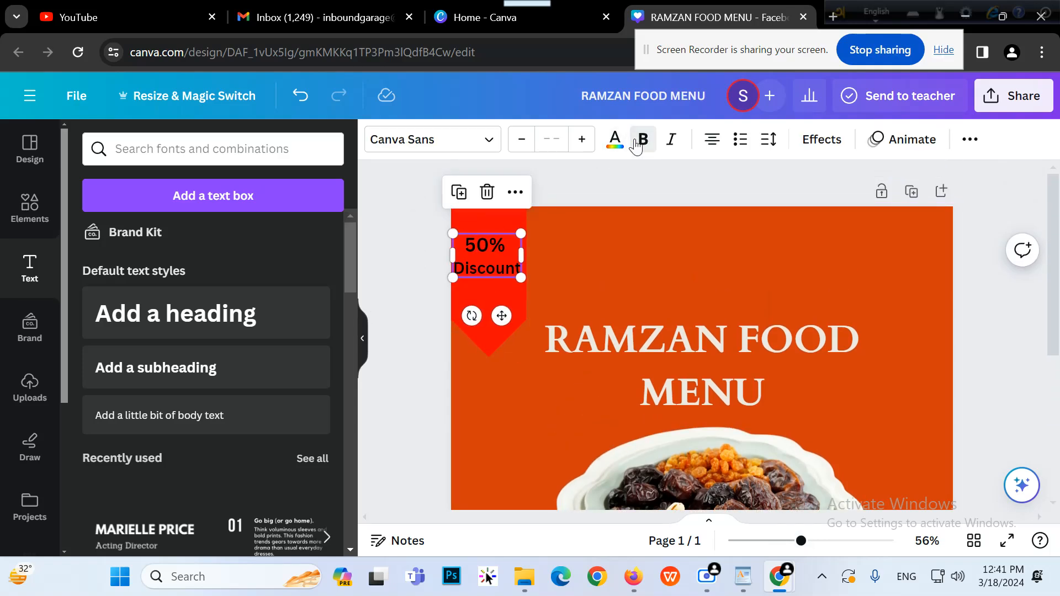
pyautogui.click(393, 307)
# Widen the red banner slightly
pyautogui.click(518, 310)
pyautogui.moveTo(531, 289); pyautogui.dragTo(511, 271)
pyautogui.click(510, 266)
pyautogui.click(426, 242)
# Colour the 50% Discount text white
pyautogui.click(486, 247)
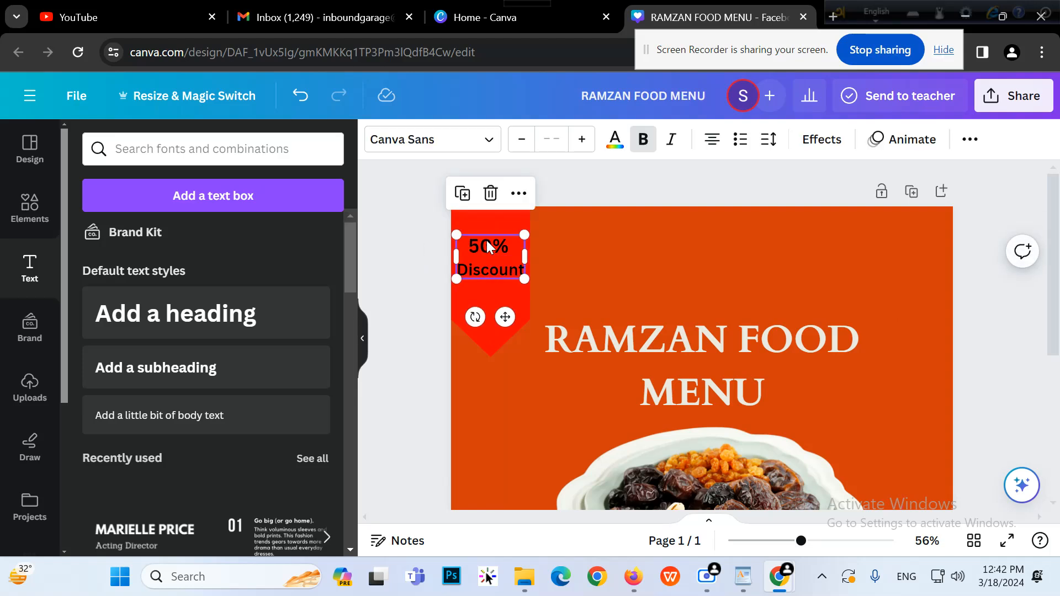
pyautogui.click(614, 139)
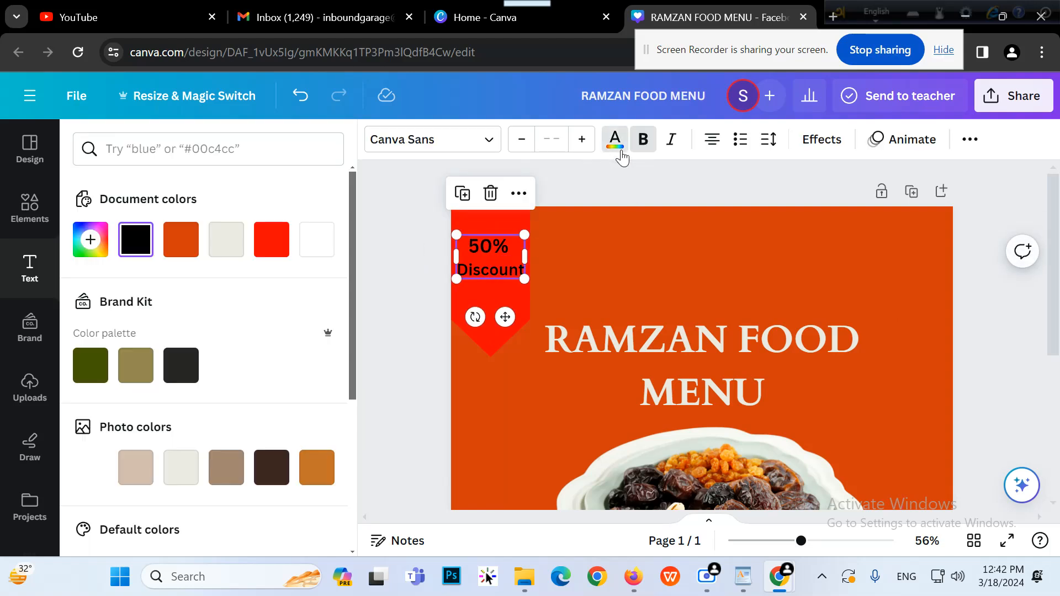
pyautogui.click(319, 254)
pyautogui.click(422, 226)
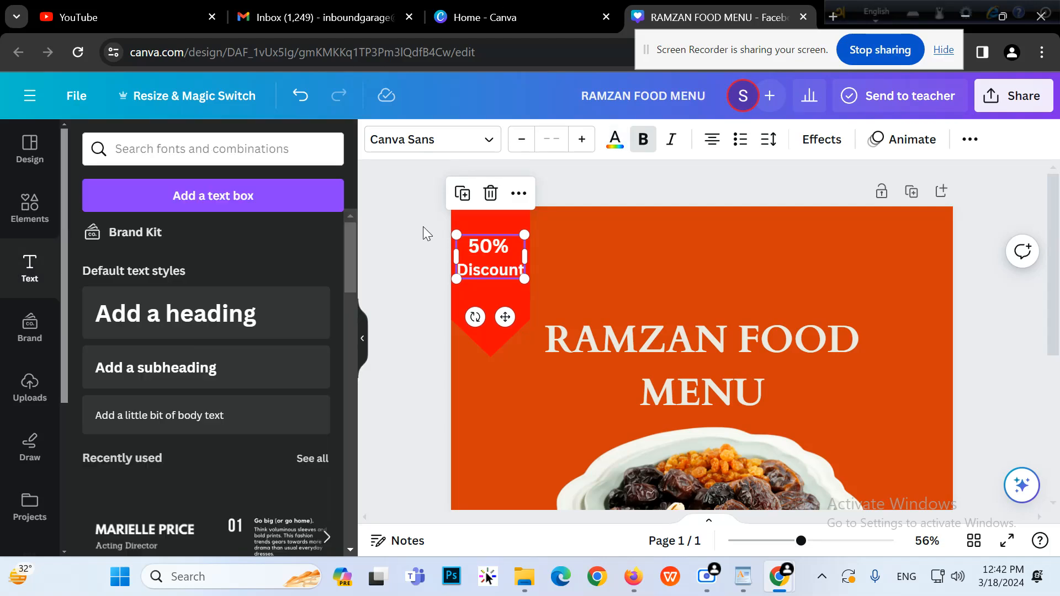
pyautogui.click(423, 226)
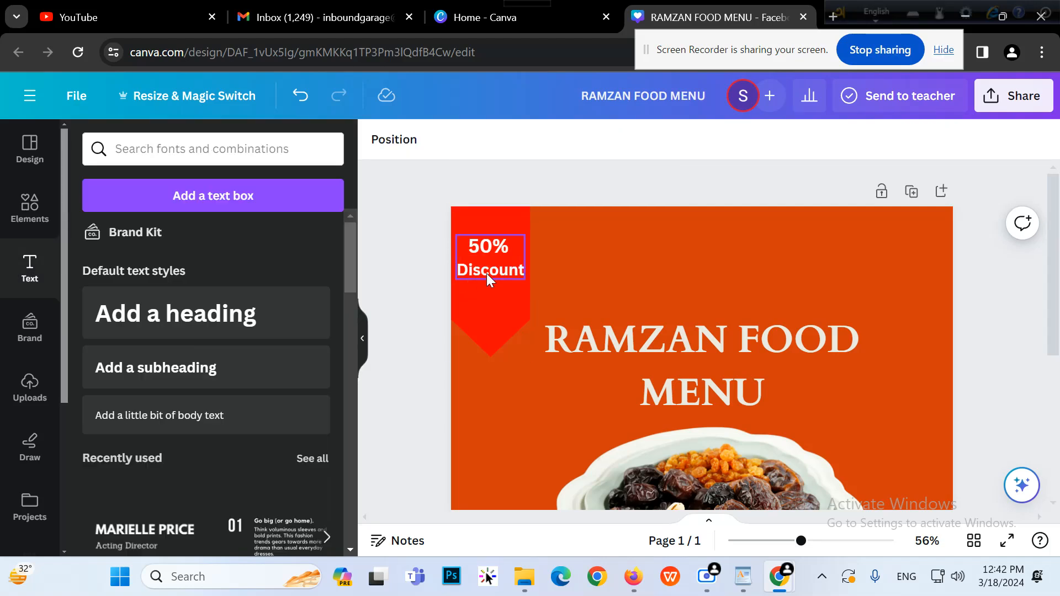
pyautogui.scroll(-5, 487, 276)
# Zoom out to 27% and shrink the dates plate photo slightly
pyautogui.moveTo(819, 546); pyautogui.dragTo(771, 564)
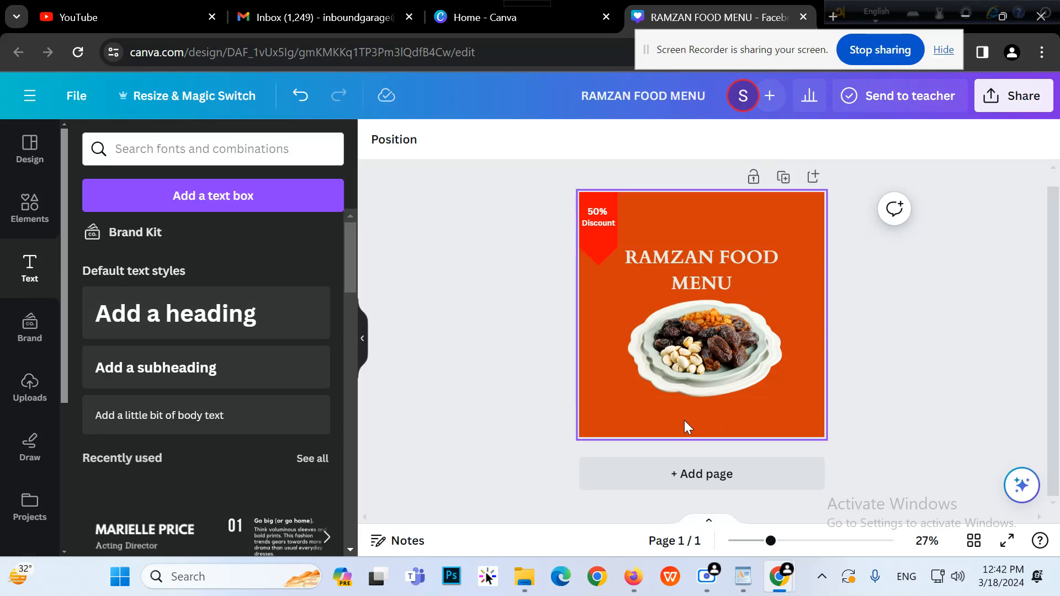
pyautogui.click(704, 389)
pyautogui.moveTo(784, 397); pyautogui.dragTo(775, 400)
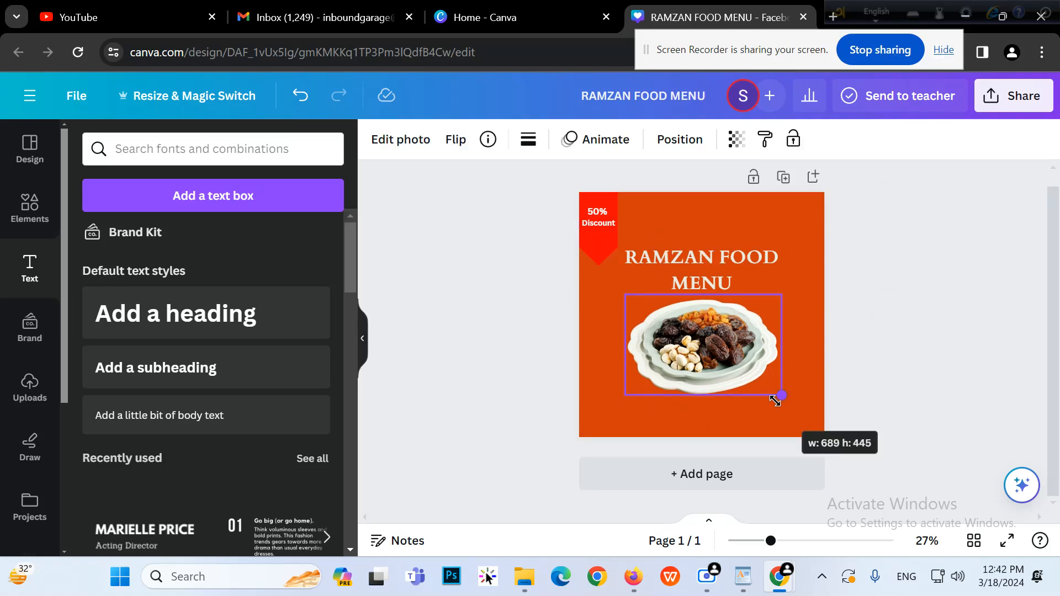
pyautogui.click(495, 347)
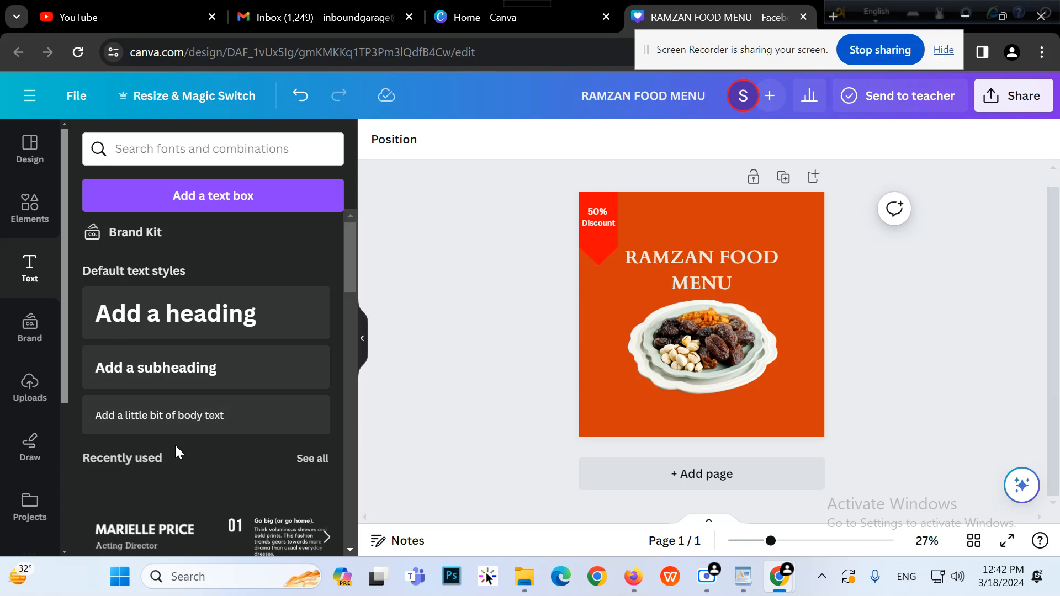
# Search elements for 'calling' and browse the graphic results
pyautogui.click(38, 206)
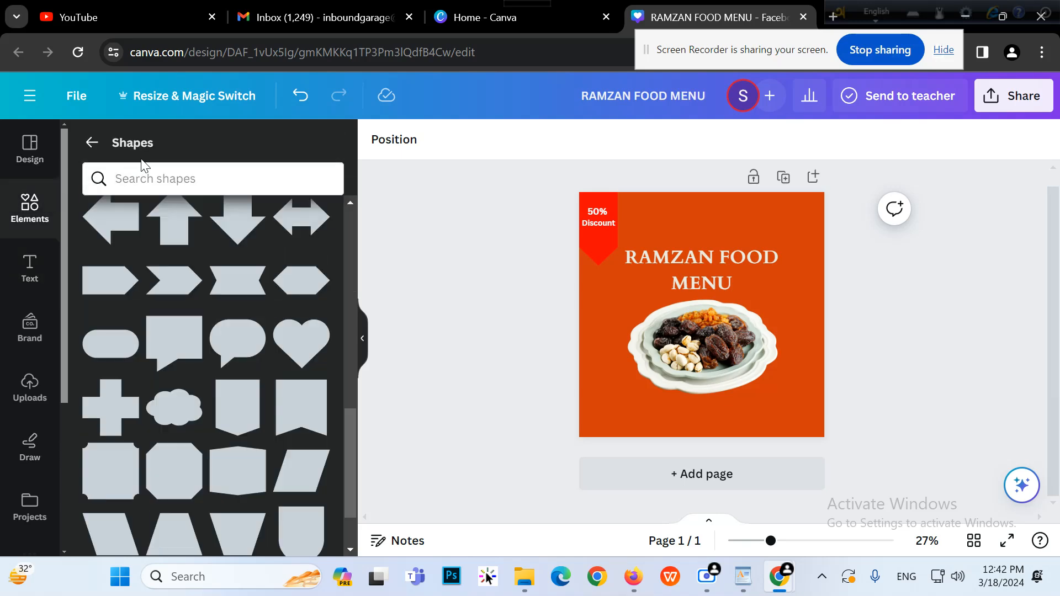
pyautogui.click(93, 142)
pyautogui.click(143, 156)
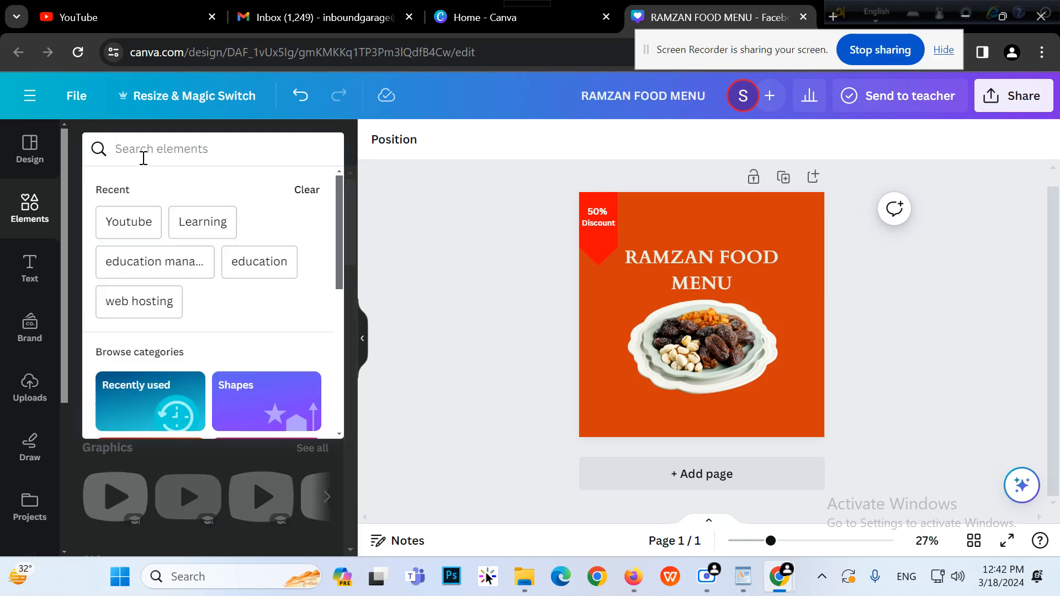
pyautogui.write('calling')
pyautogui.press('Return')
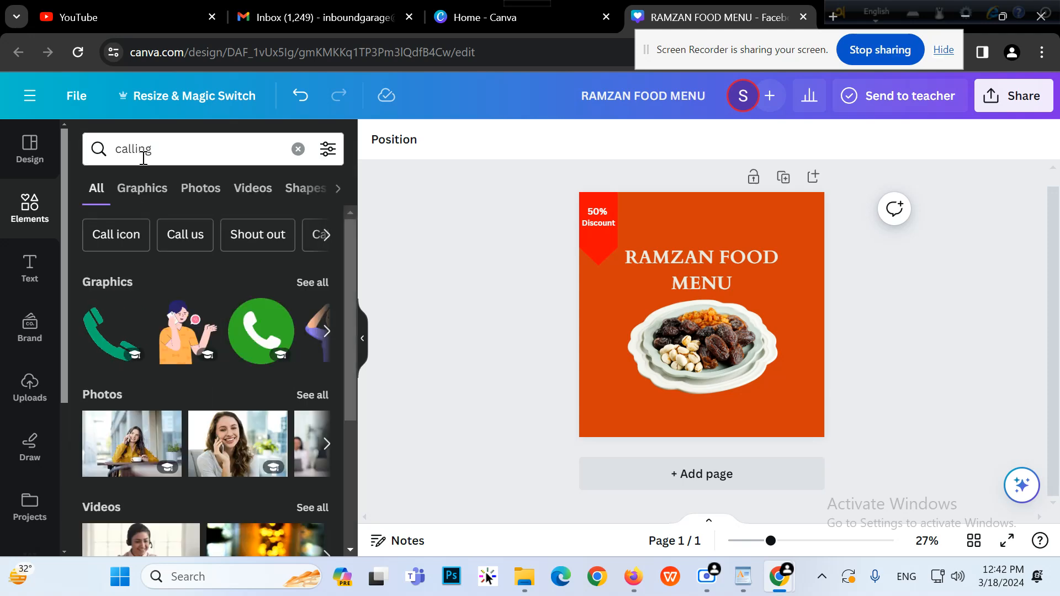
pyautogui.click(307, 283)
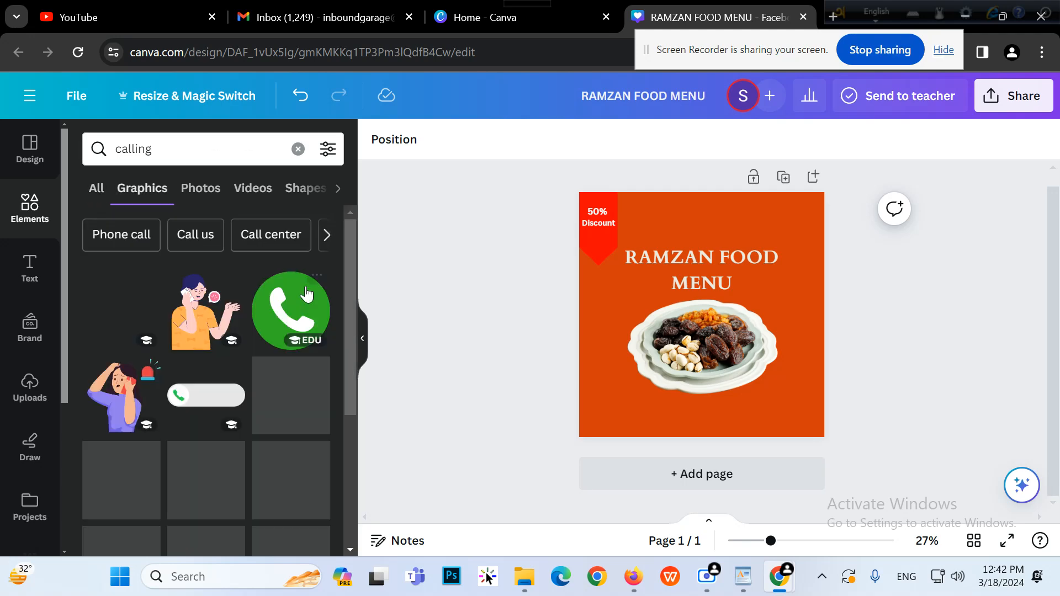
pyautogui.scroll(-5, 287, 414)
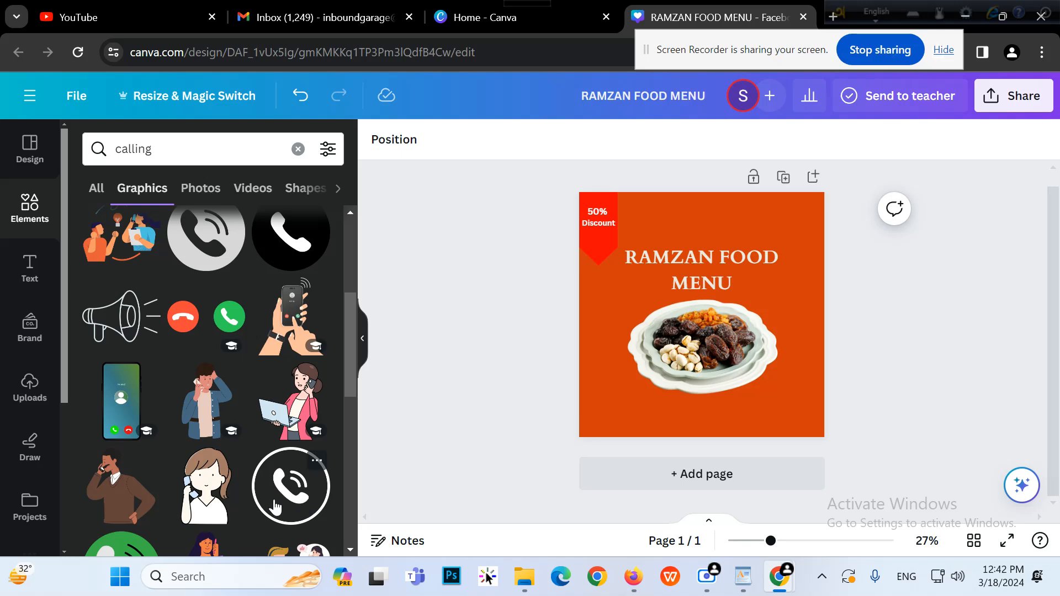
pyautogui.scroll(-7, 271, 500)
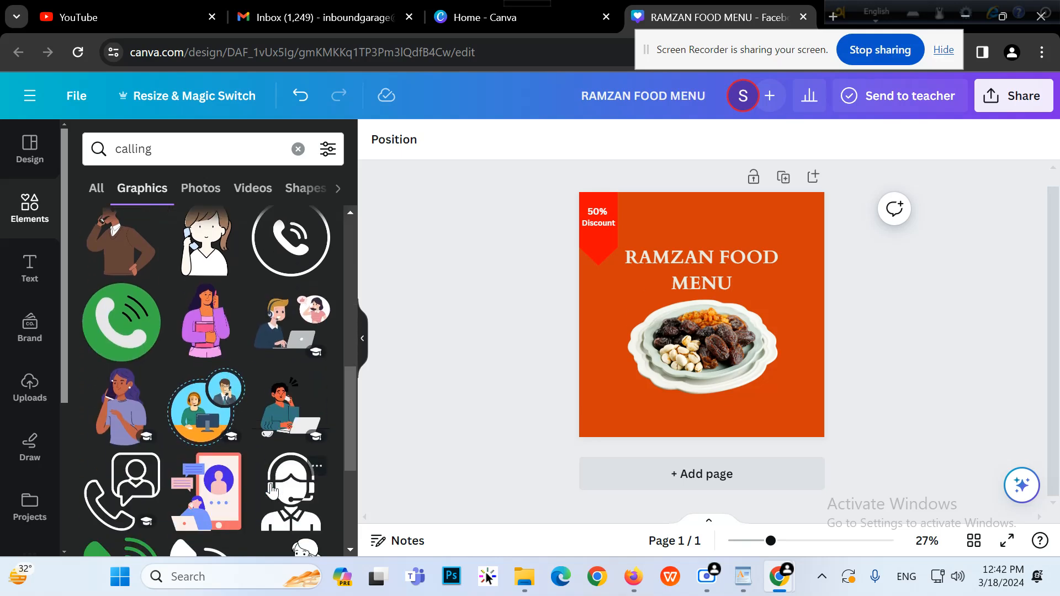
pyautogui.scroll(-10, 257, 491)
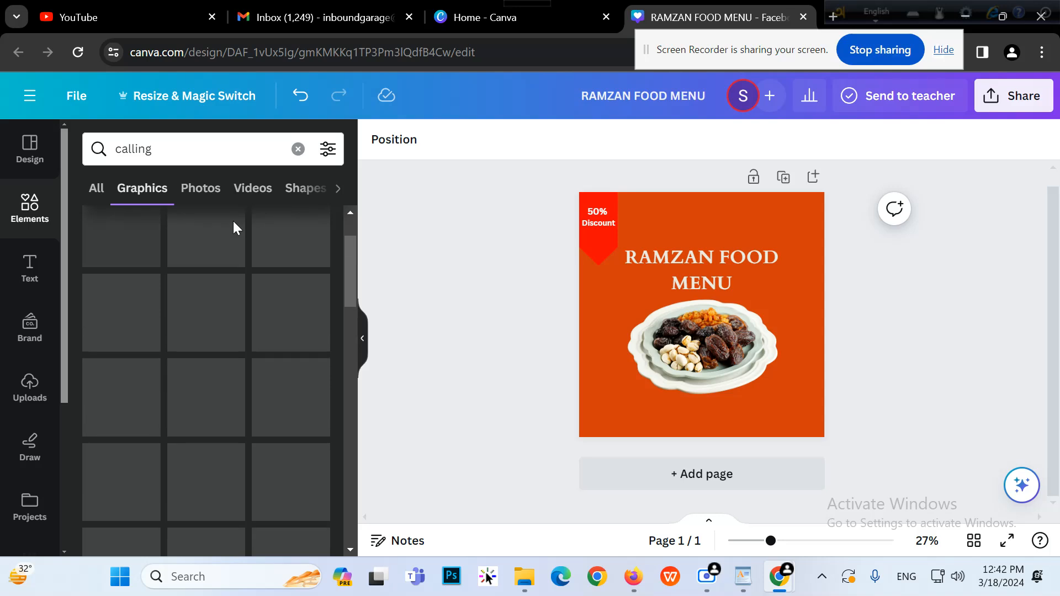
# Search for 'whatsapp icon' and add the WhatsApp graphic to the design
pyautogui.click(298, 149)
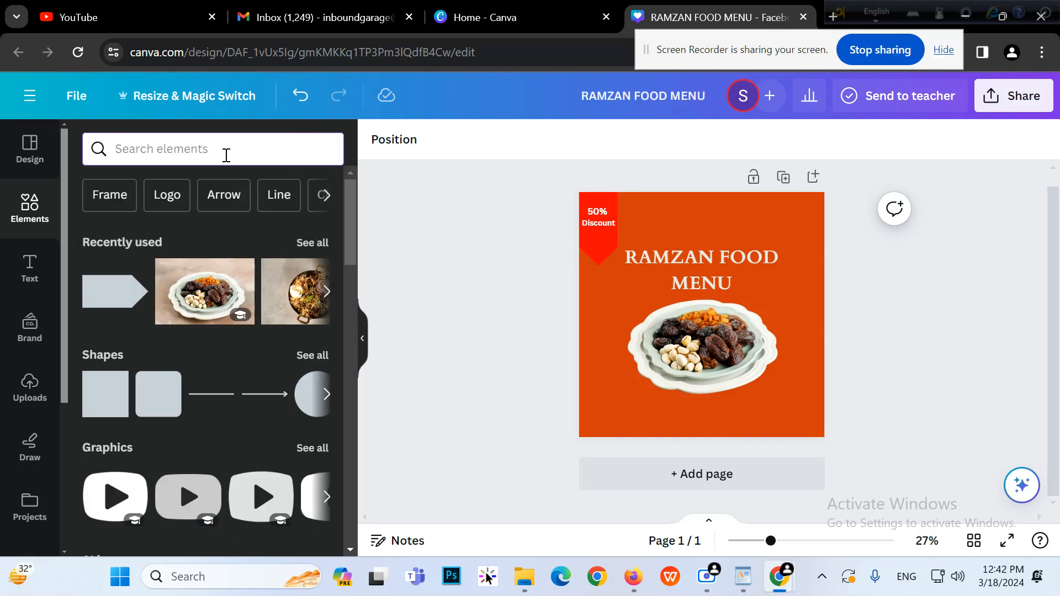
pyautogui.write('What')
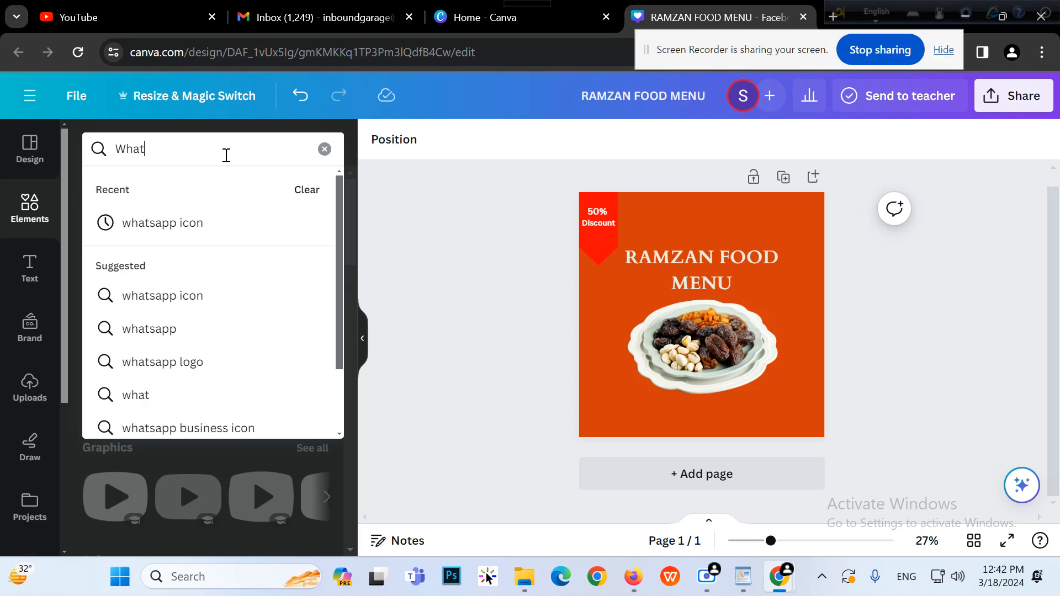
pyautogui.click(218, 221)
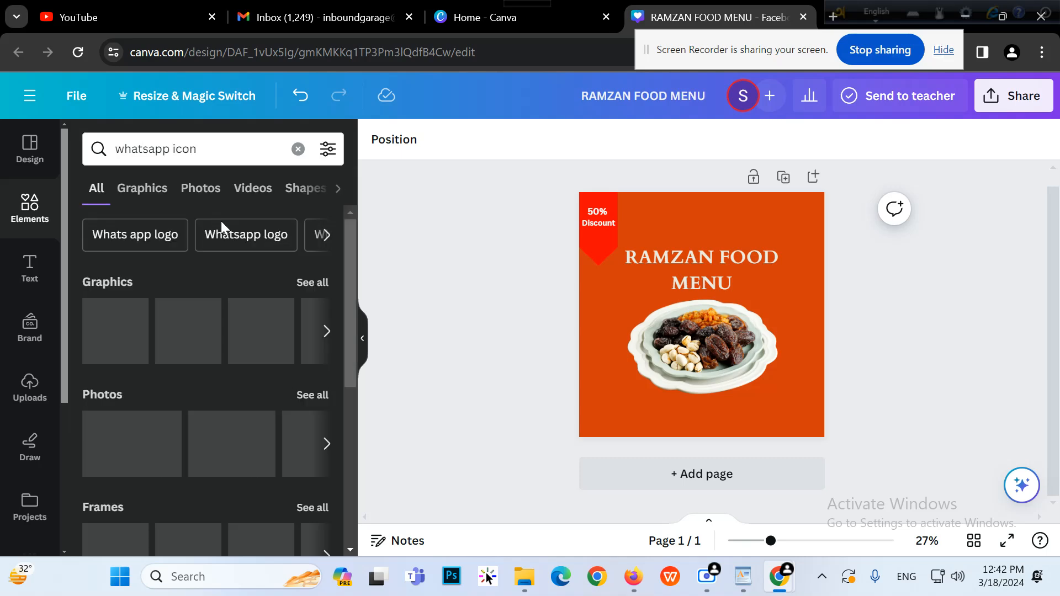
pyautogui.click(131, 353)
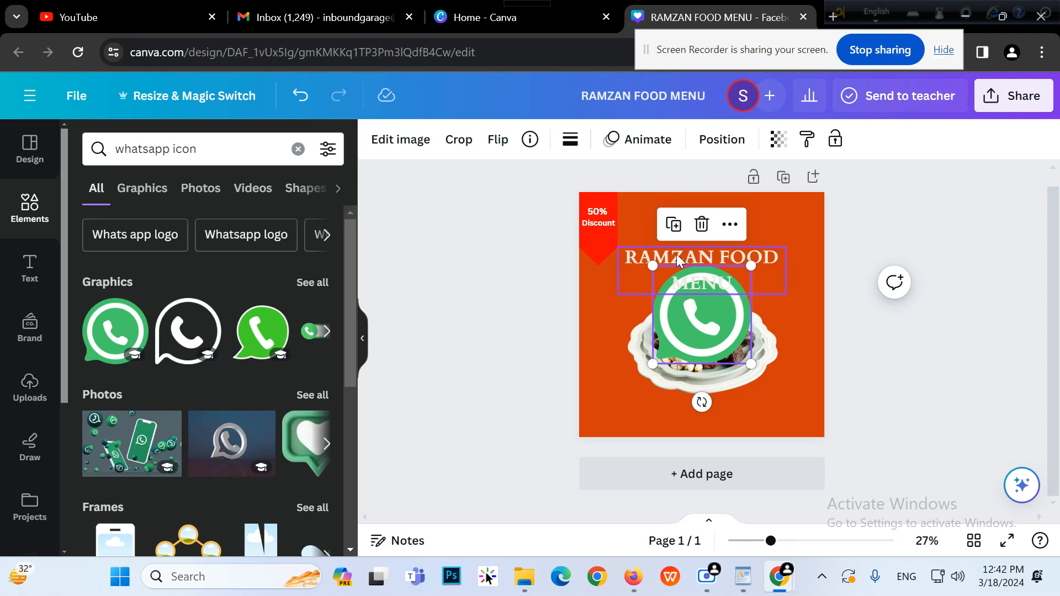
# Shrink the WhatsApp icon and place it just below the plate of dates
pyautogui.moveTo(662, 276); pyautogui.dragTo(739, 349)
pyautogui.moveTo(752, 404); pyautogui.dragTo(679, 460)
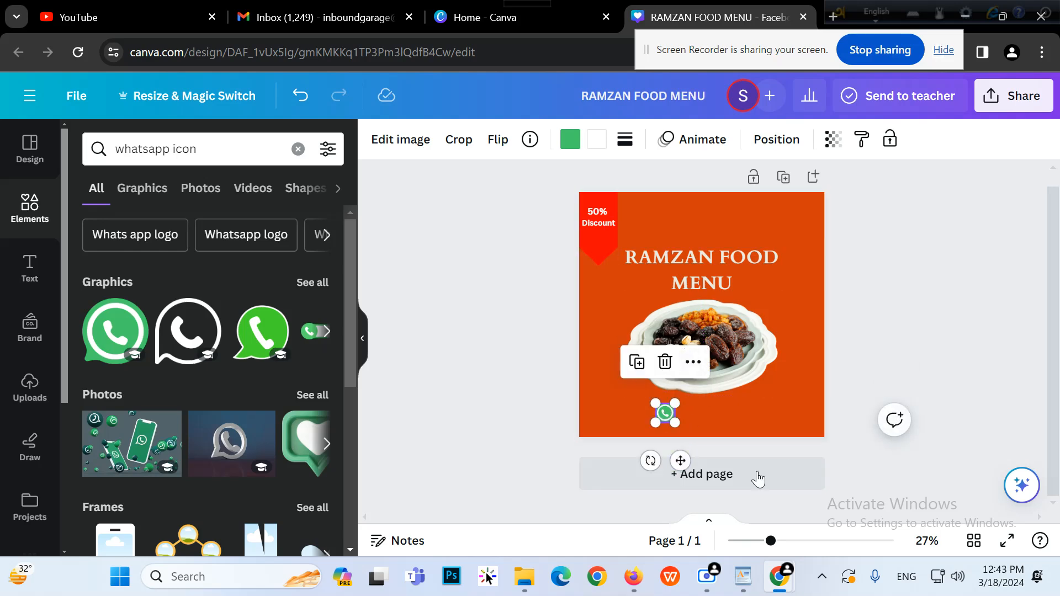
pyautogui.moveTo(772, 540); pyautogui.dragTo(802, 554)
pyautogui.scroll(-3, 727, 363)
pyautogui.click(580, 400)
pyautogui.click(619, 389)
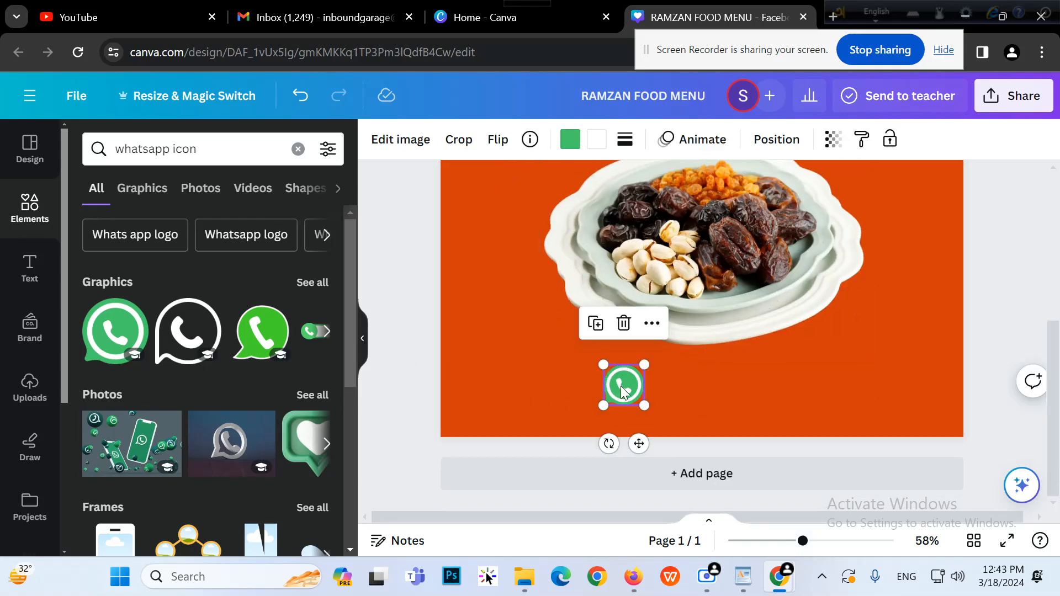
pyautogui.moveTo(605, 366); pyautogui.dragTo(609, 370)
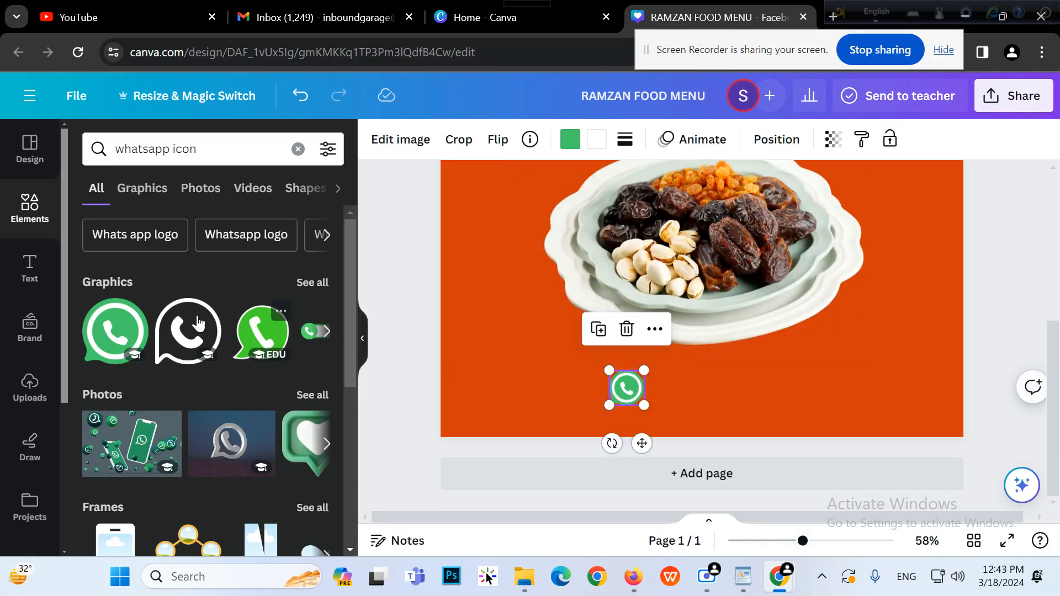
# Add a body text box with the contact phone number right beside the WhatsApp icon
pyautogui.click(30, 268)
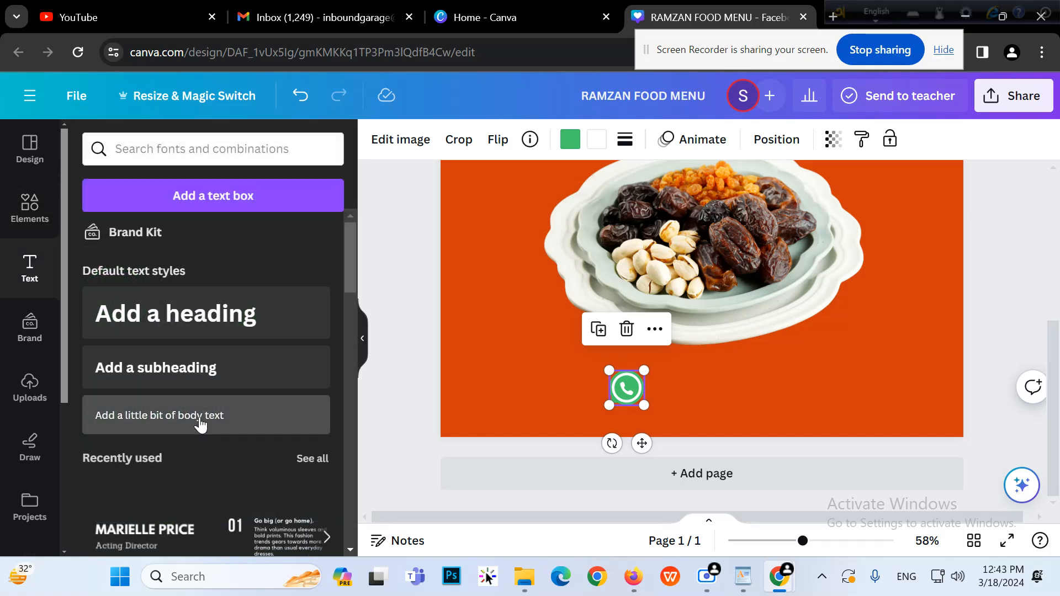
pyautogui.click(198, 415)
pyautogui.moveTo(716, 348); pyautogui.dragTo(787, 442)
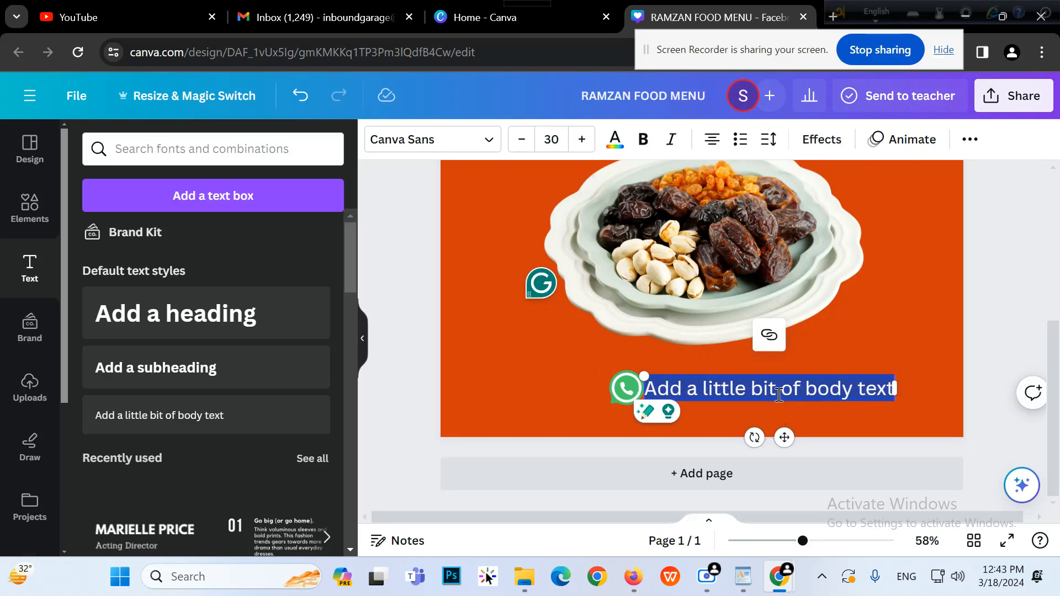
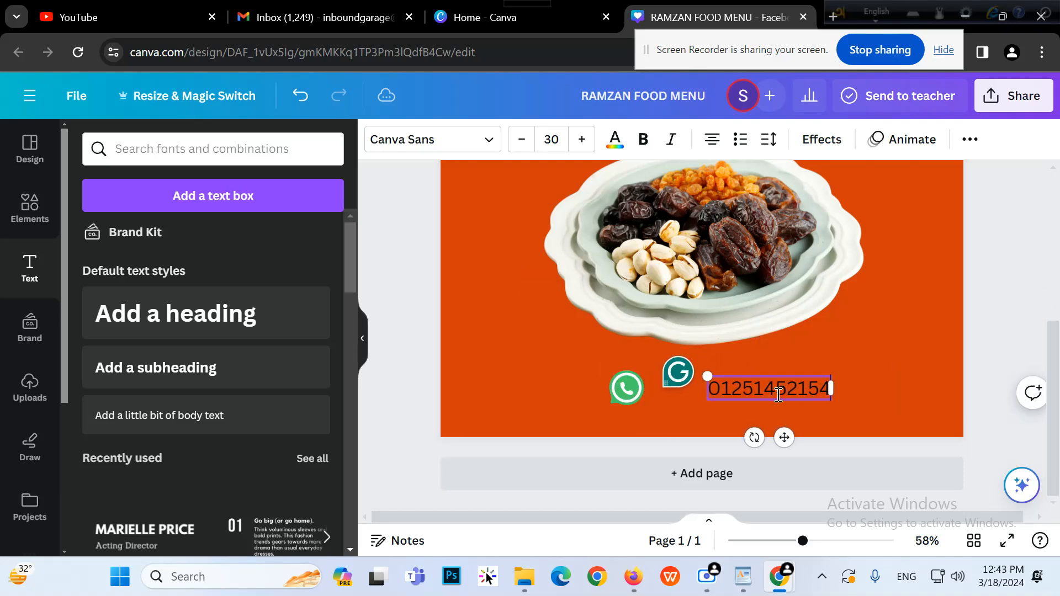
pyautogui.moveTo(785, 436); pyautogui.dragTo(731, 443)
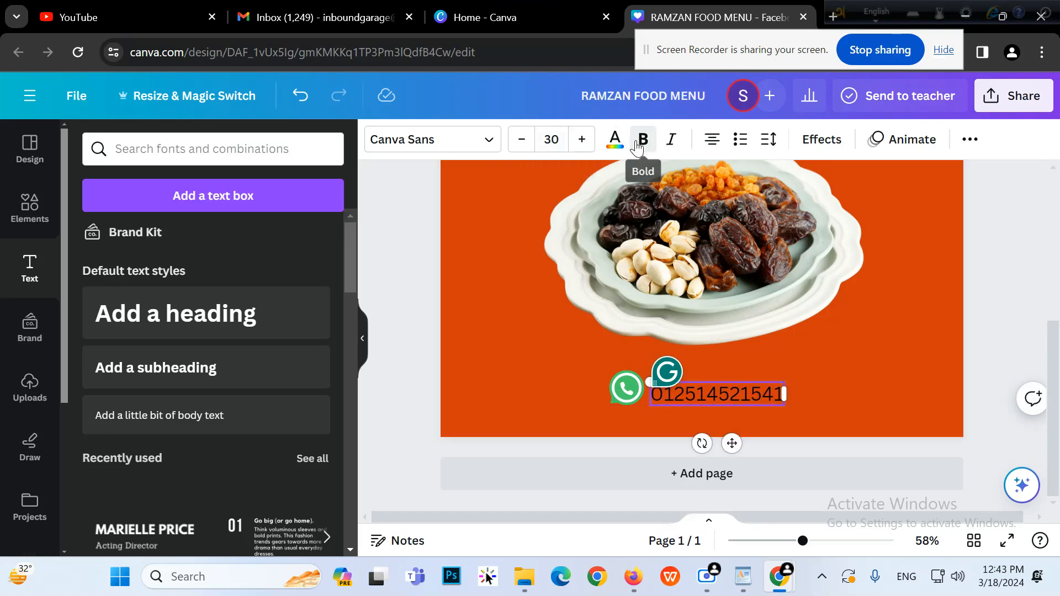
# Change the phone number's font to Cardo
pyautogui.click(643, 139)
pyautogui.click(458, 149)
pyautogui.scroll(10, 190, 255)
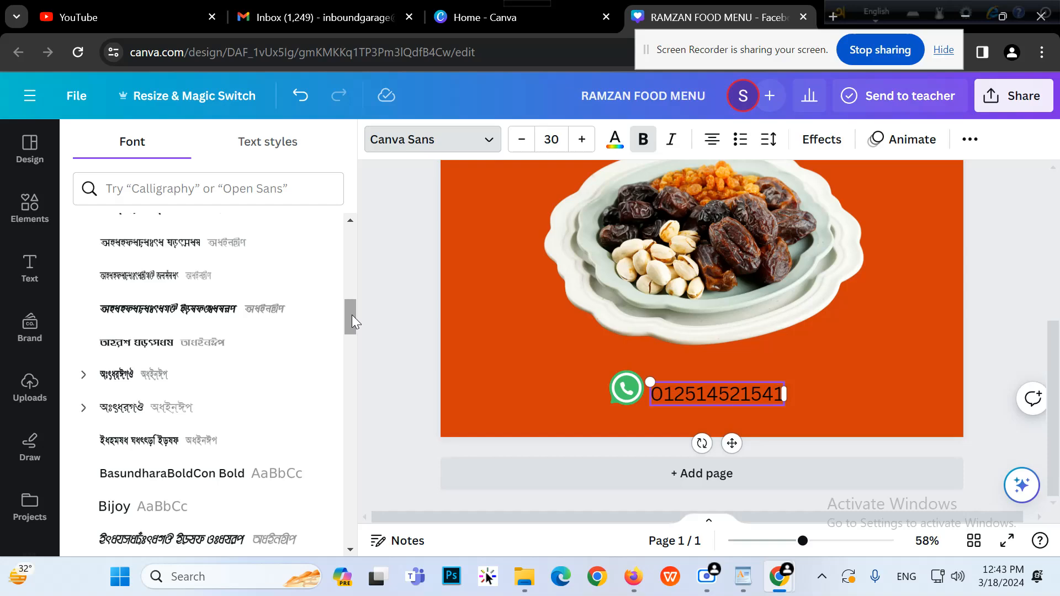
pyautogui.moveTo(352, 315); pyautogui.dragTo(335, 227)
pyautogui.click(166, 336)
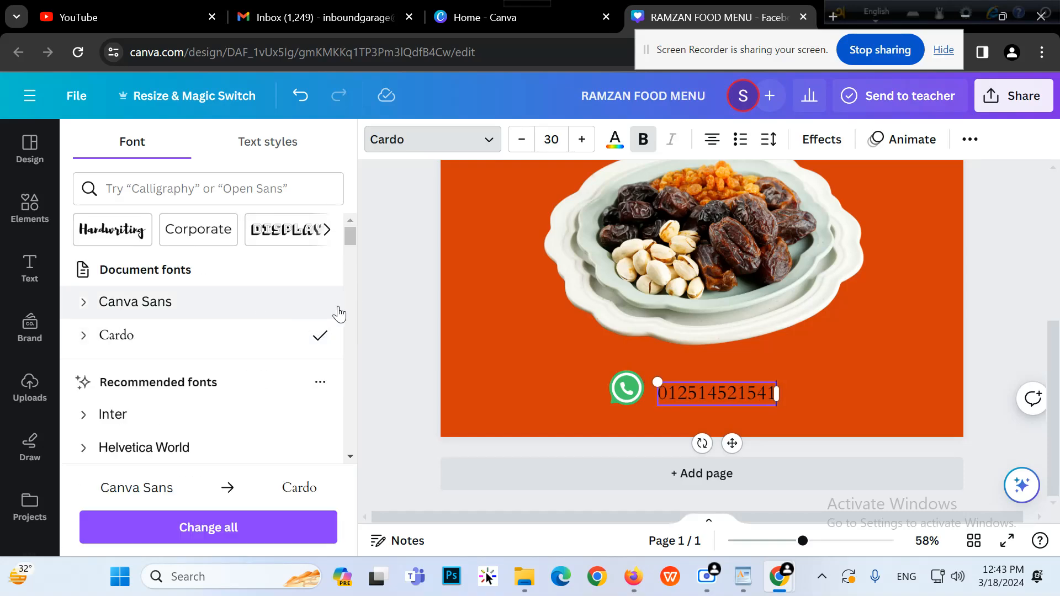
pyautogui.click(640, 145)
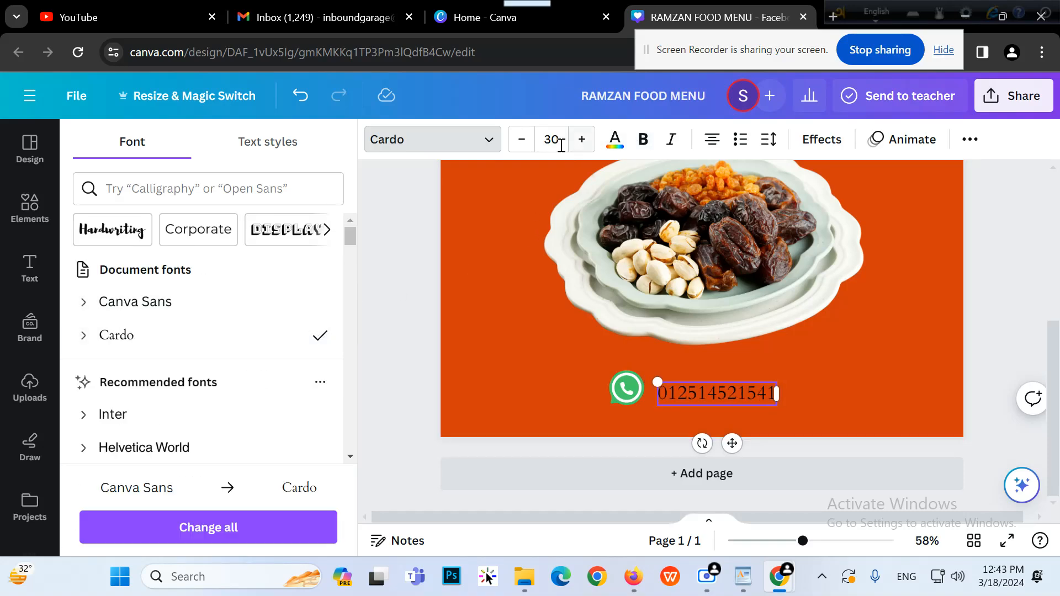
# Make the phone number white and line the WhatsApp icon up beside it
pyautogui.click(615, 139)
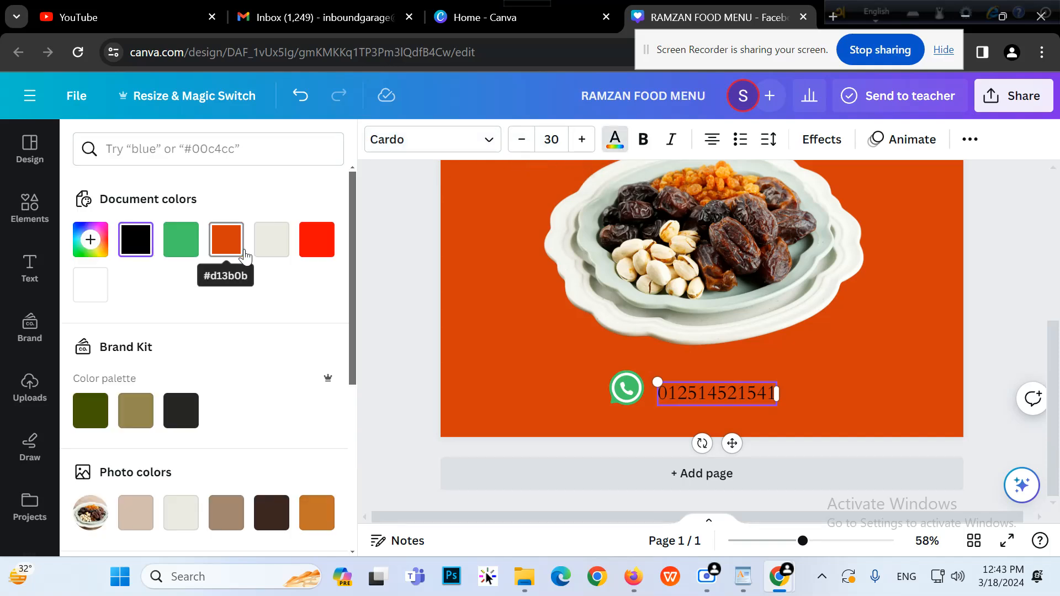
pyautogui.click(98, 286)
pyautogui.click(400, 373)
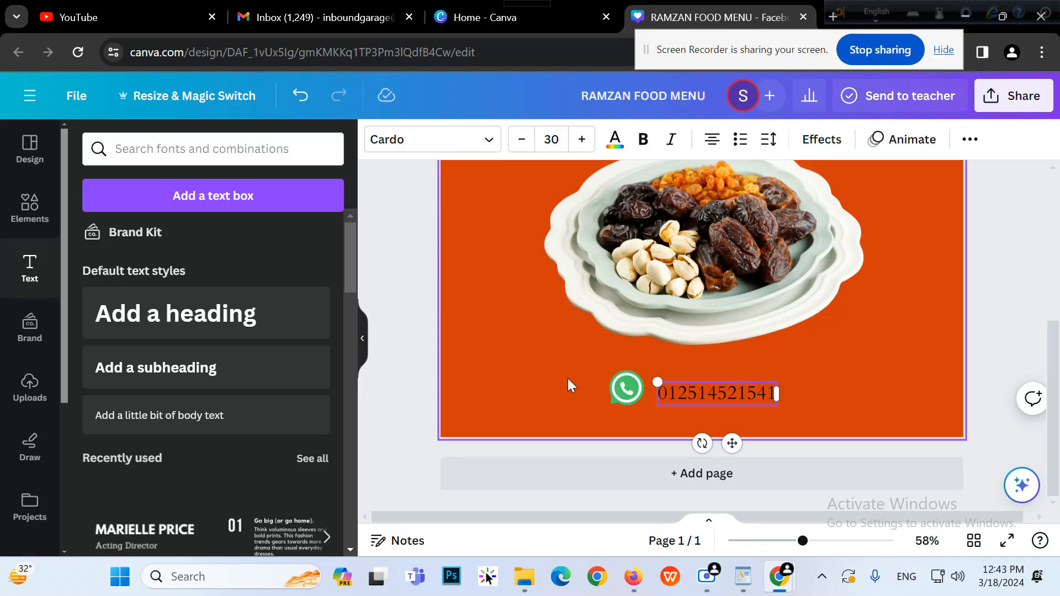
pyautogui.click(422, 316)
pyautogui.click(670, 395)
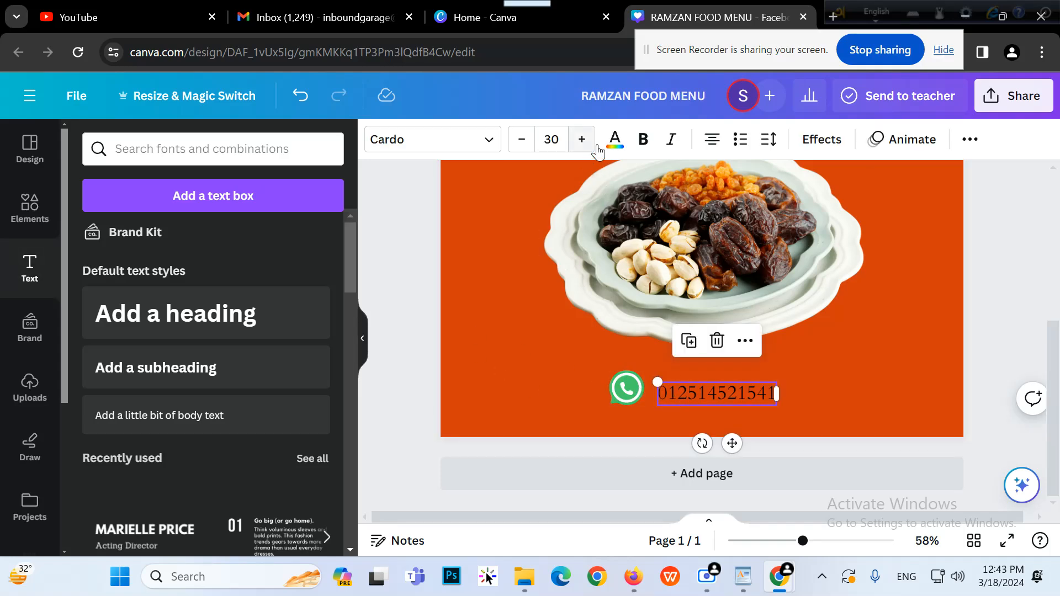
pyautogui.click(615, 139)
pyautogui.click(106, 284)
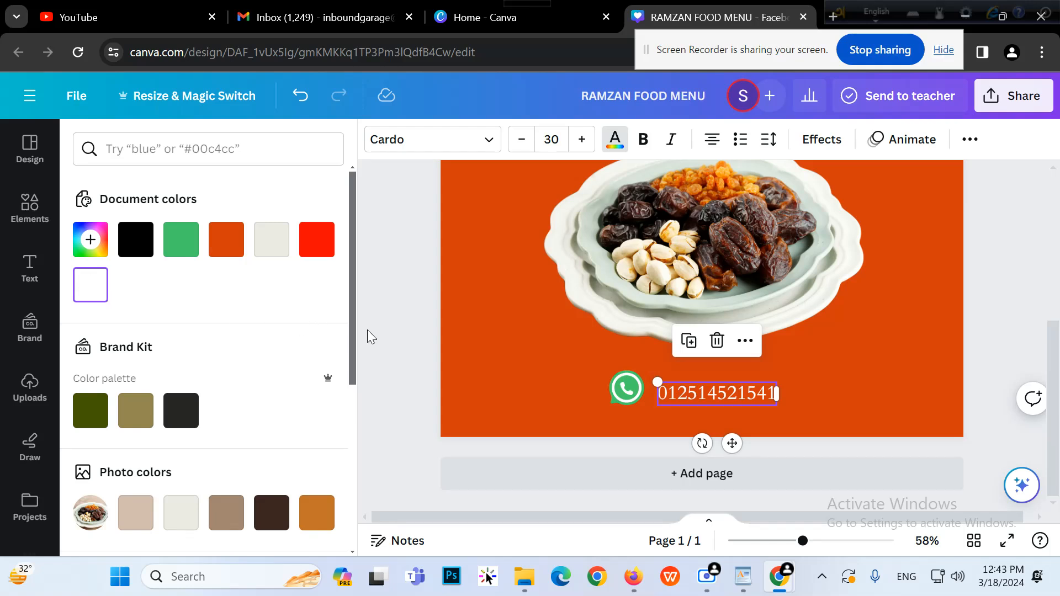
pyautogui.click(397, 329)
pyautogui.click(632, 399)
pyautogui.moveTo(634, 398); pyautogui.dragTo(627, 377)
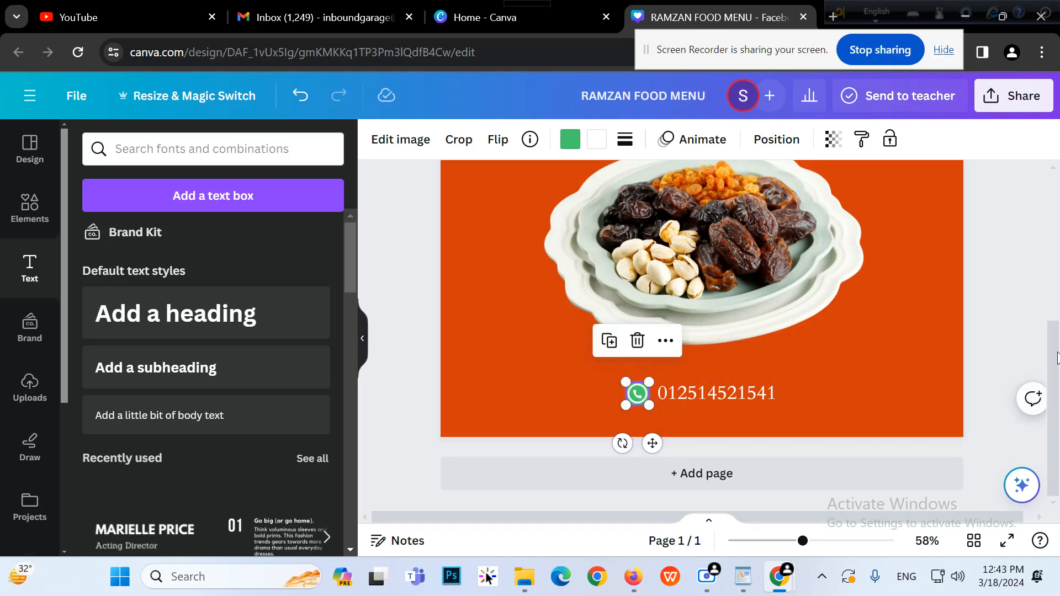
# Zoom out and move the WhatsApp icon and phone number together toward the bottom right
pyautogui.click(1025, 299)
pyautogui.moveTo(803, 541)
pyautogui.mouseDown()
pyautogui.moveTo(762, 541)
pyautogui.moveTo(785, 541)
pyautogui.mouseUp()
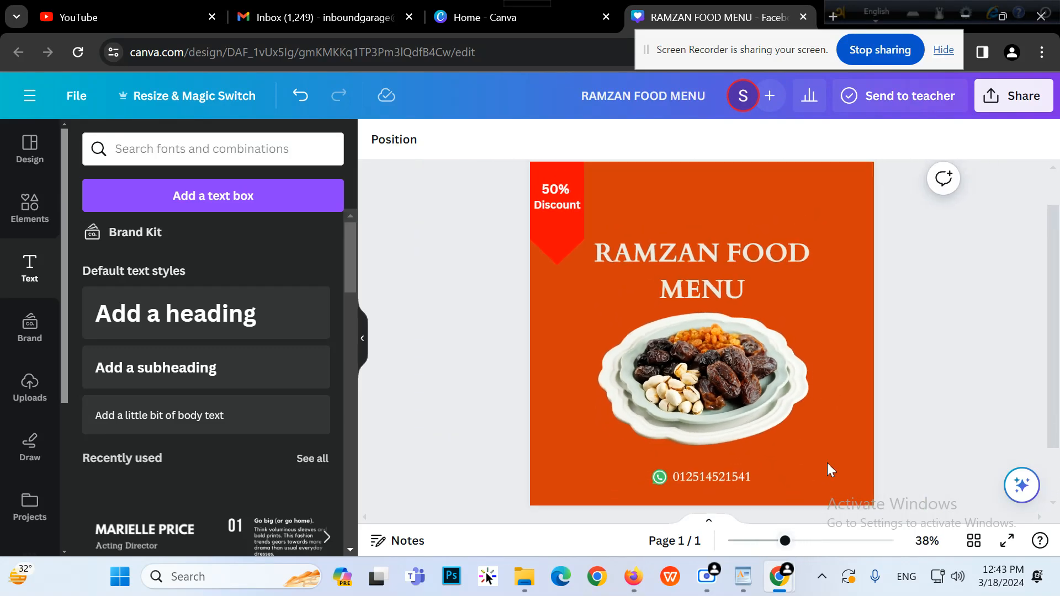
pyautogui.scroll(-2, 827, 469)
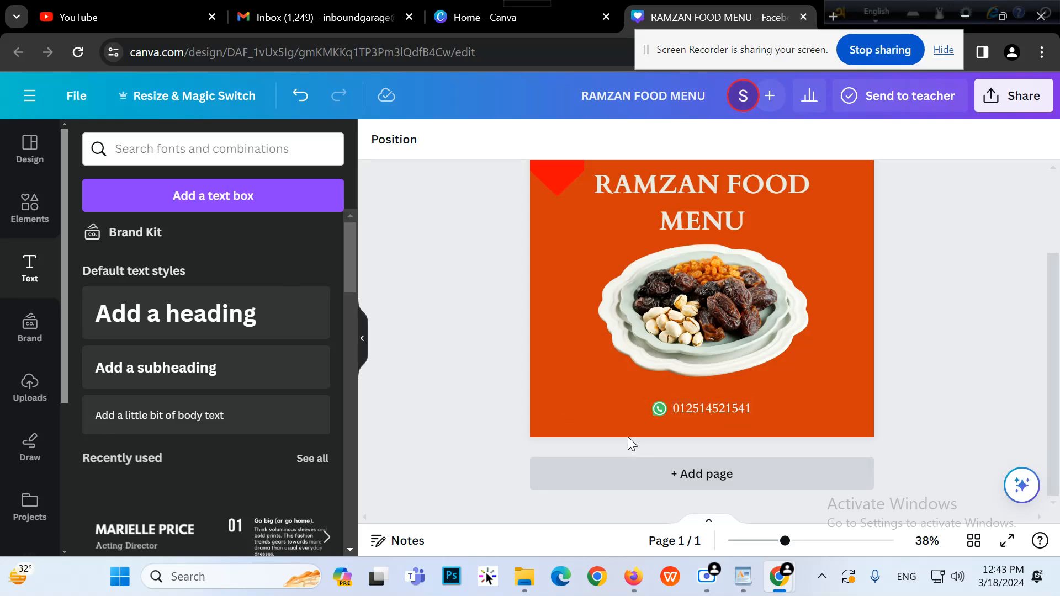
pyautogui.click(657, 418)
pyautogui.keyDown('shift'); pyautogui.click(718, 413); pyautogui.keyUp('shift')
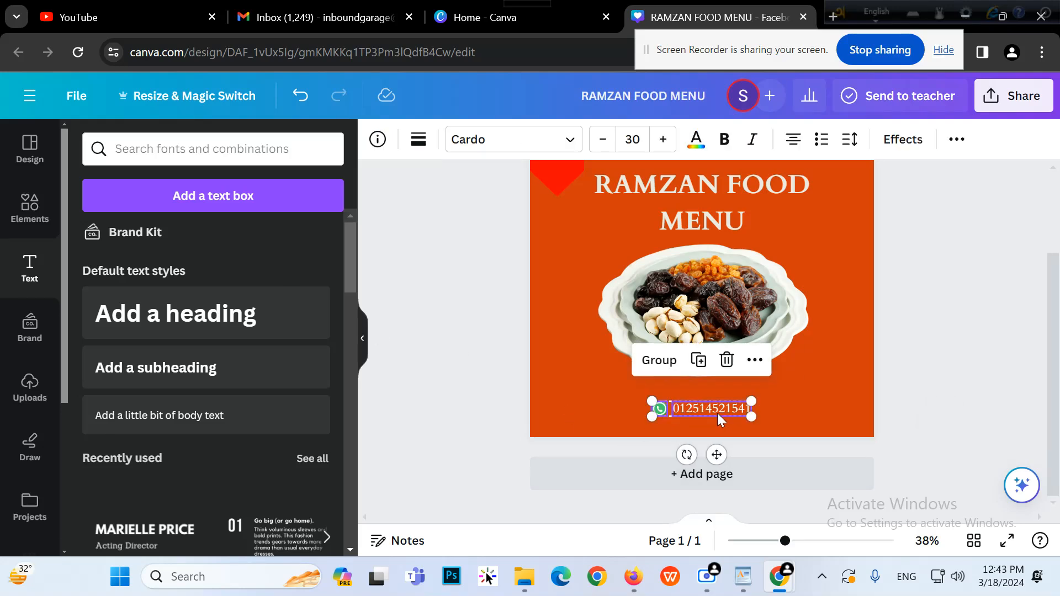
pyautogui.moveTo(714, 415); pyautogui.dragTo(806, 413)
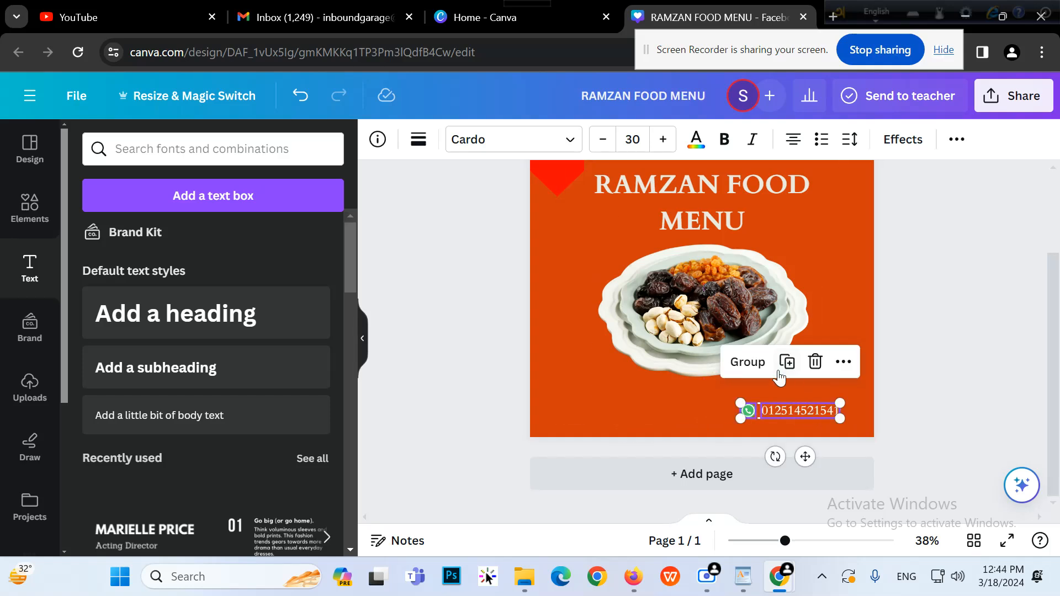
# Group the icon and number, duplicate the group, and place the copy at the lower left
pyautogui.click(751, 362)
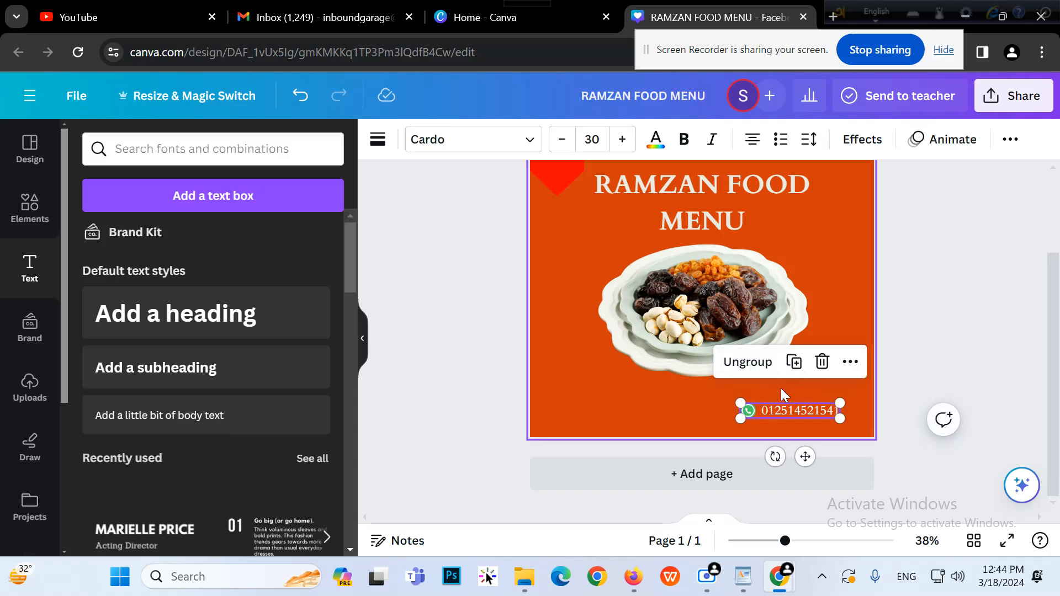
pyautogui.click(793, 362)
pyautogui.moveTo(808, 415); pyautogui.dragTo(641, 405)
# Ungroup the copied contact and search Elements graphics for 'face' to find Facebook icons
pyautogui.click(587, 361)
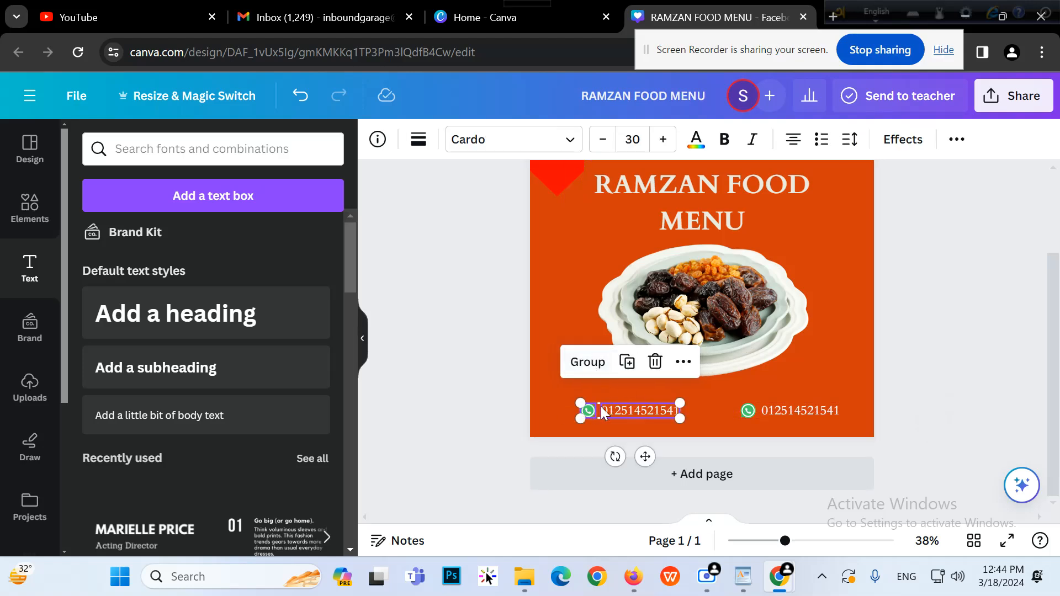
pyautogui.click(480, 369)
pyautogui.click(171, 150)
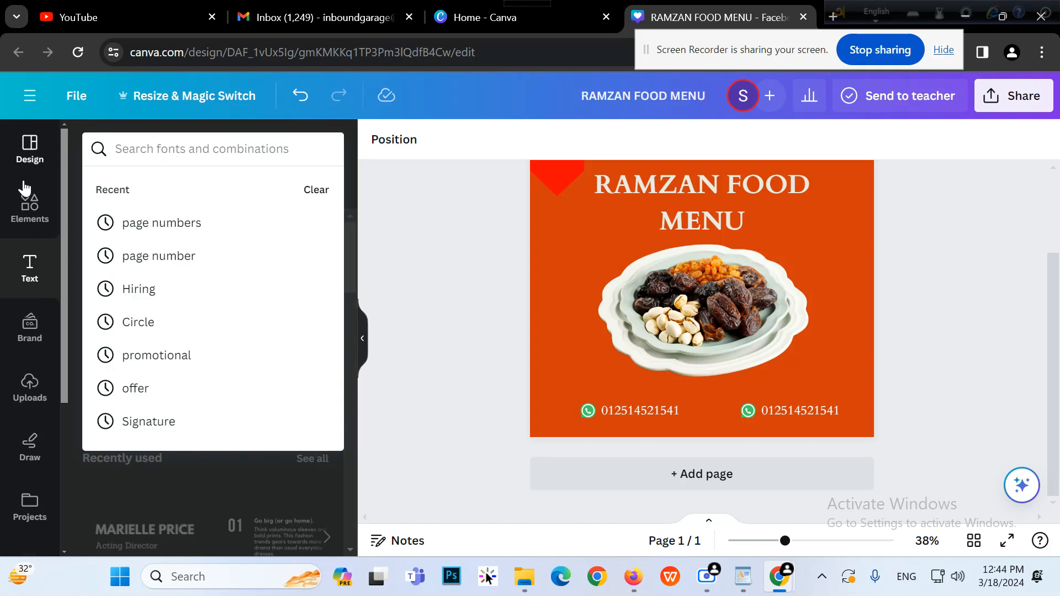
pyautogui.click(29, 207)
pyautogui.click(147, 154)
pyautogui.tripleClick(256, 151)
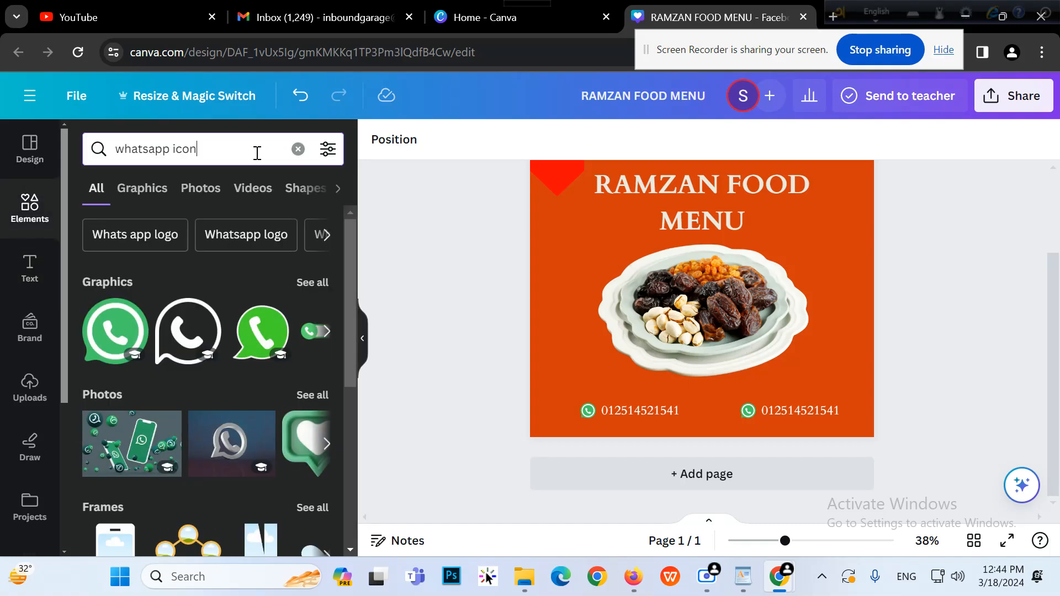
pyautogui.write('face')
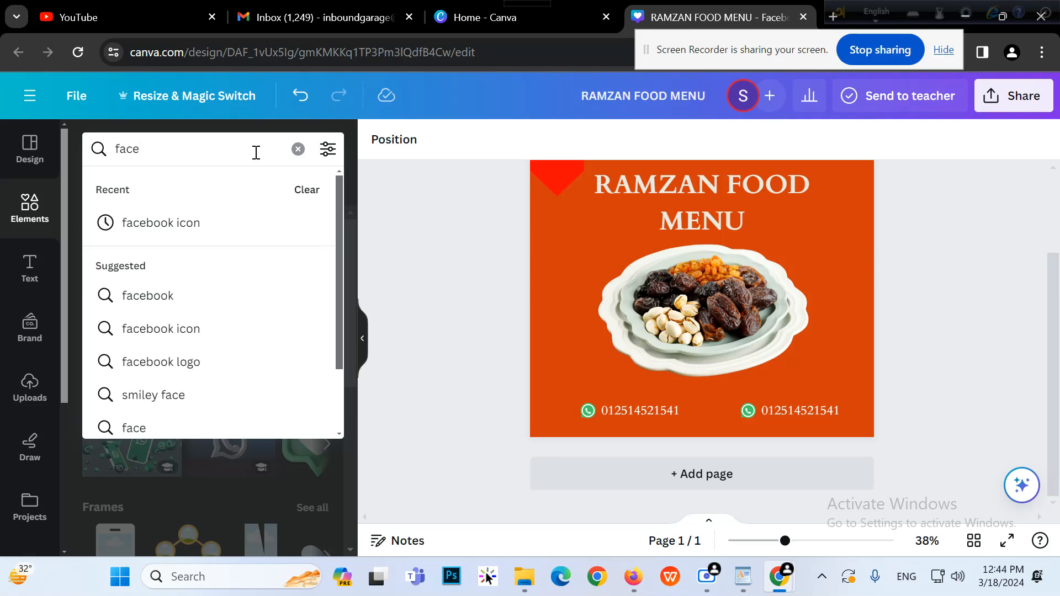
pyautogui.click(165, 221)
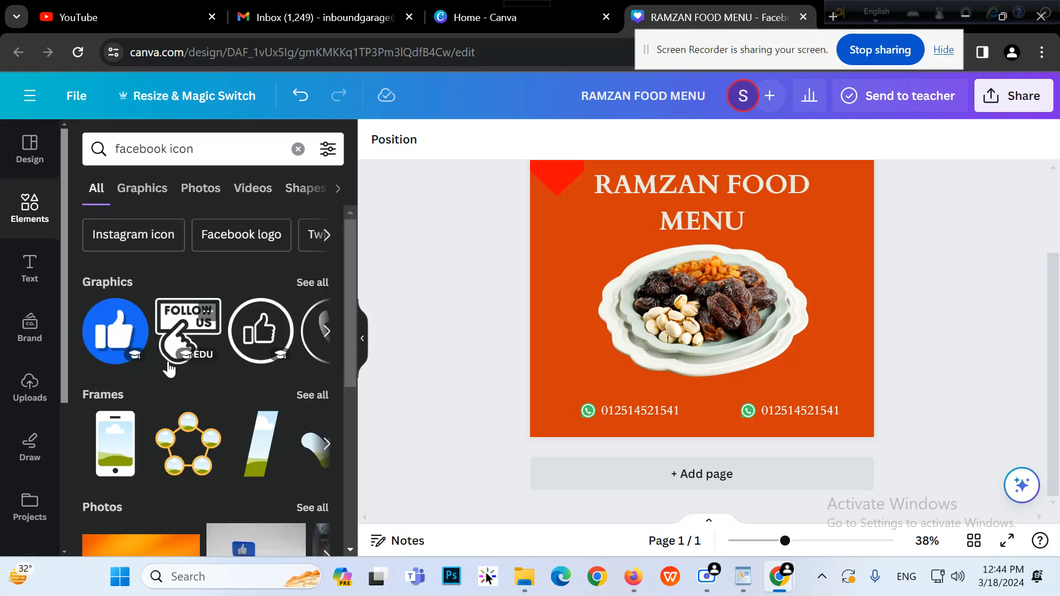
pyautogui.click(307, 284)
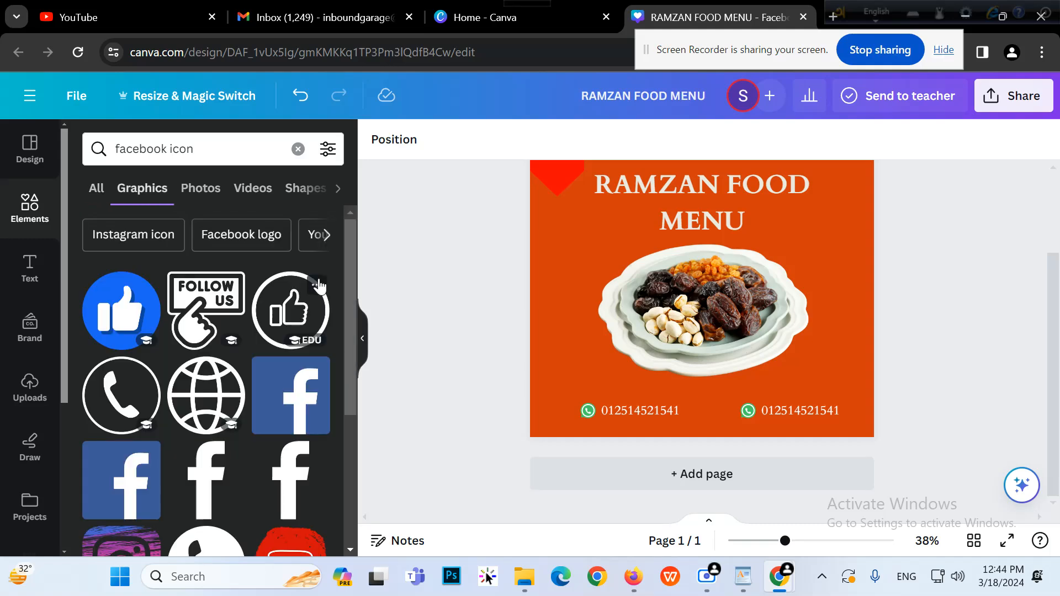
# Browse the Facebook icon results and refine the search to the 'Facebook logo' suggestion
pyautogui.scroll(-10, 215, 385)
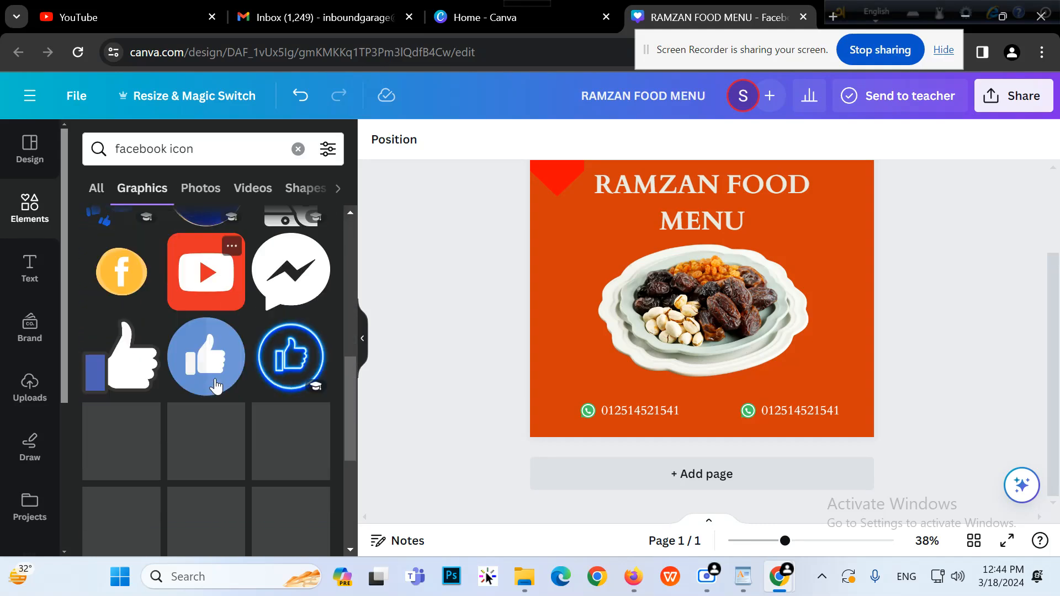
pyautogui.scroll(-5, 214, 379)
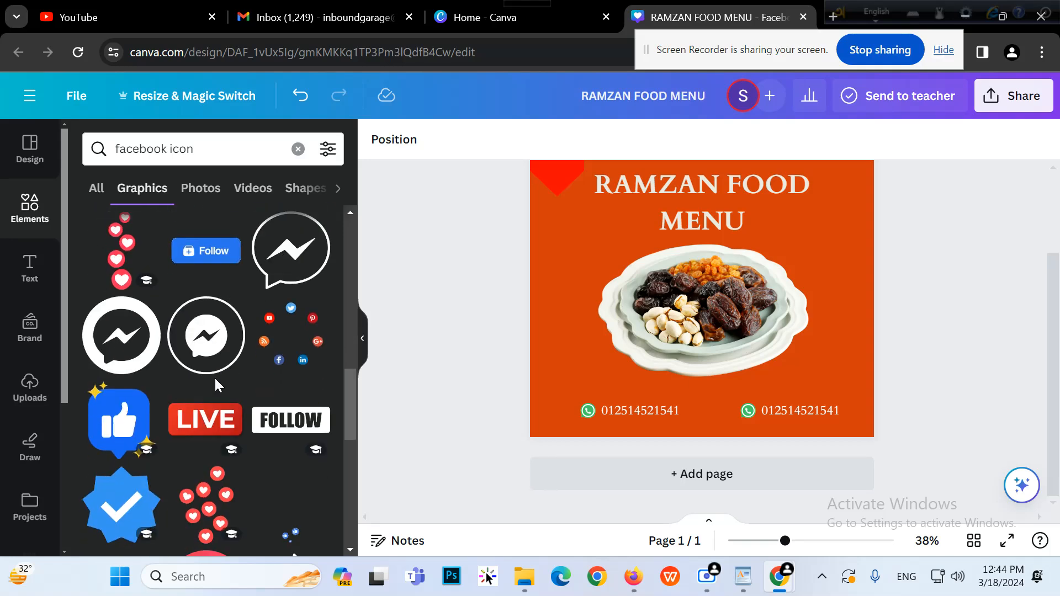
pyautogui.scroll(10, 214, 379)
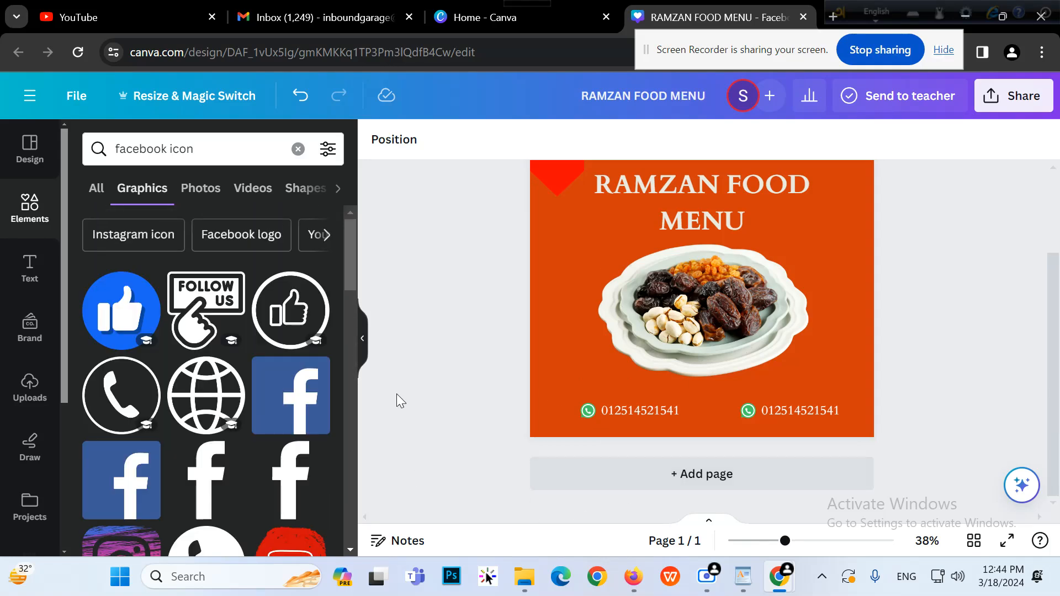
pyautogui.scroll(-8, 247, 402)
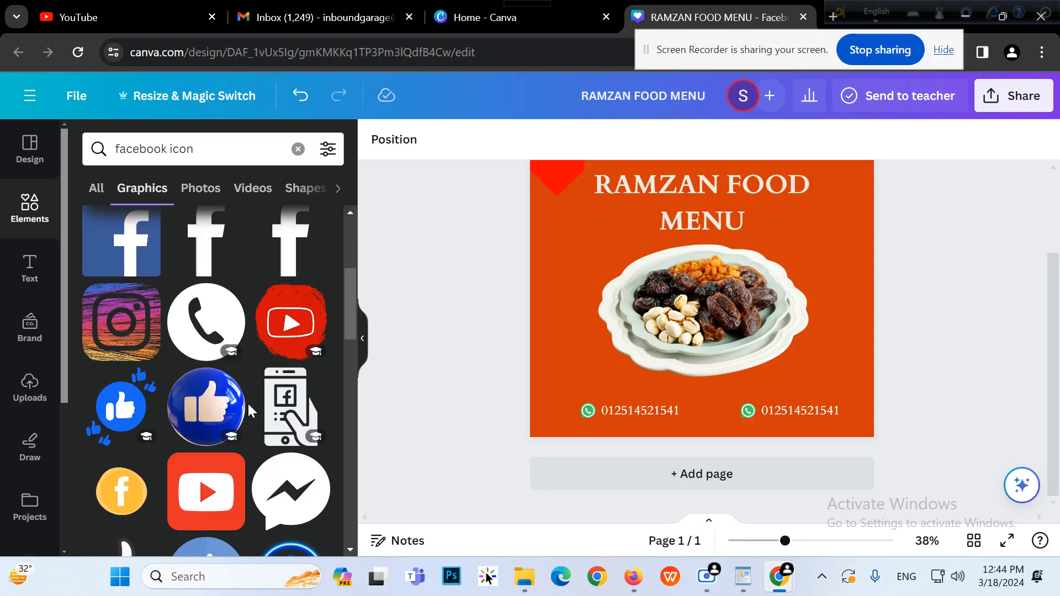
pyautogui.scroll(-8, 247, 403)
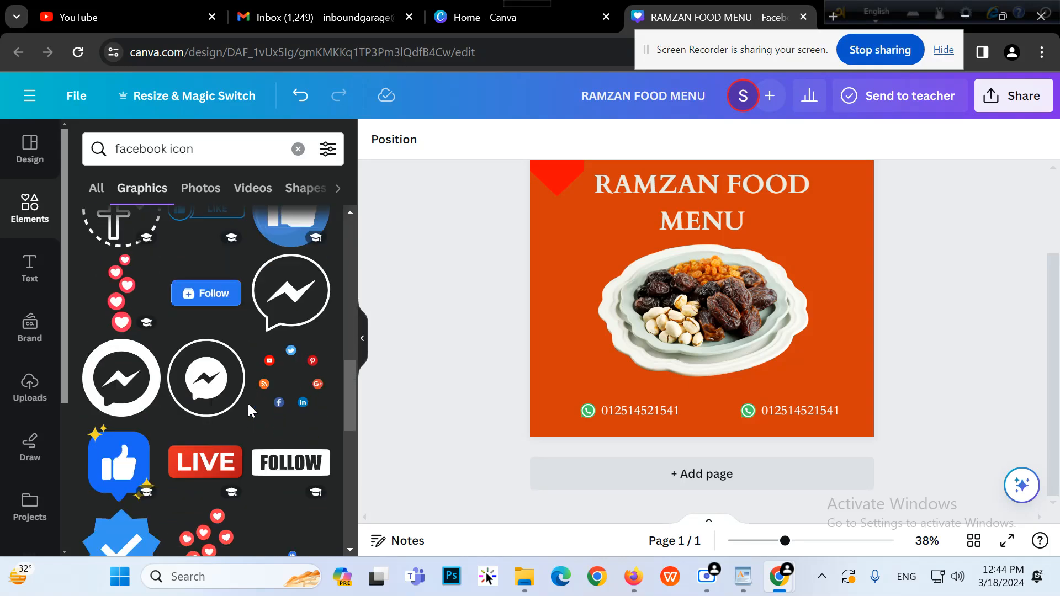
pyautogui.scroll(-4, 247, 403)
pyautogui.scroll(-4, 247, 403)
pyautogui.scroll(-6, 248, 402)
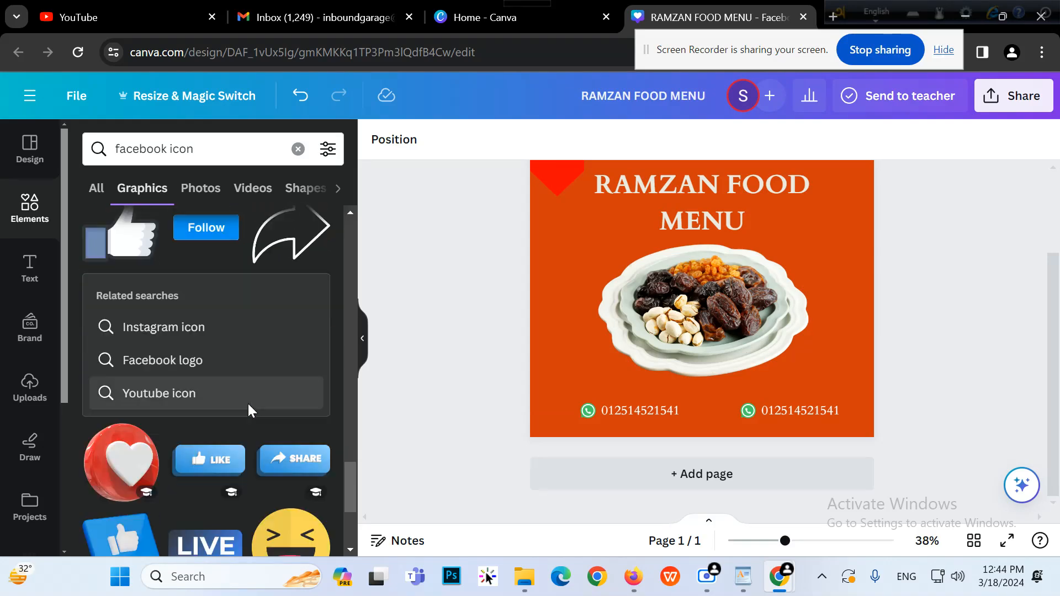
pyautogui.scroll(-6, 248, 403)
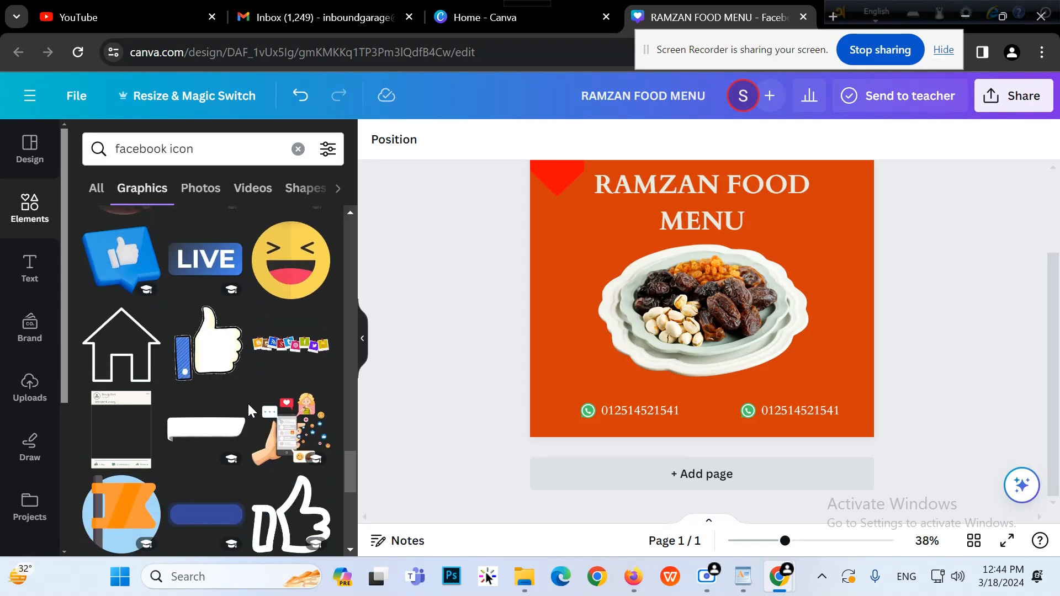
pyautogui.scroll(-2, 247, 403)
pyautogui.scroll(-6, 249, 409)
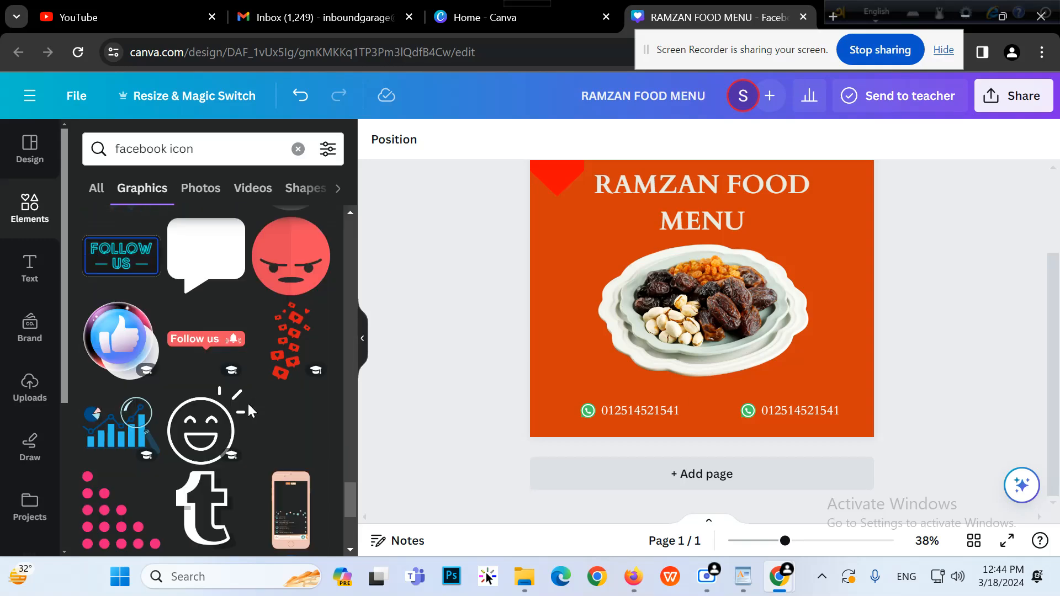
pyautogui.scroll(-3, 247, 402)
pyautogui.scroll(-5, 230, 367)
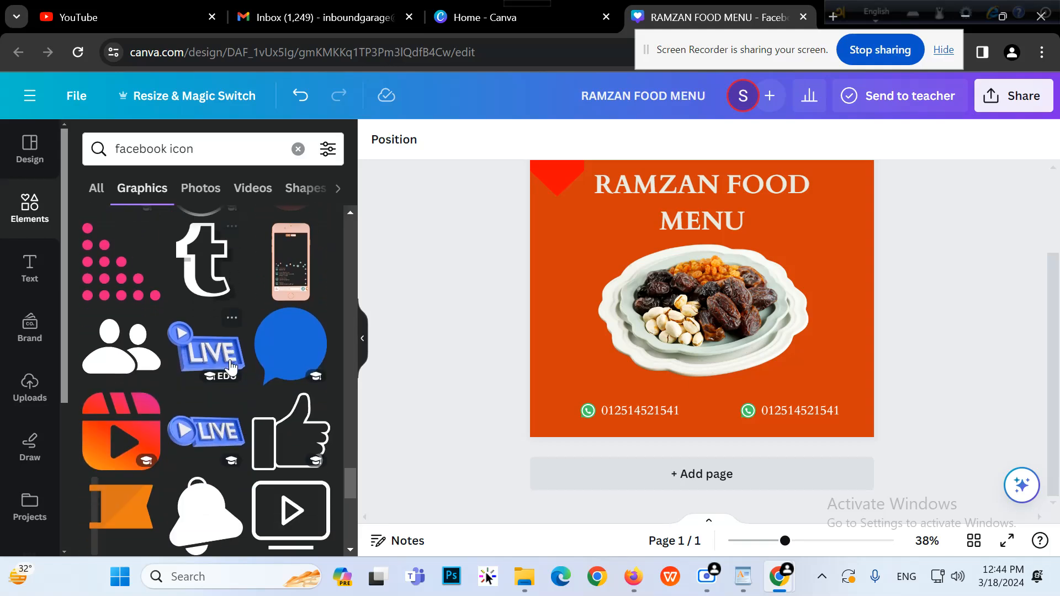
pyautogui.scroll(-5, 231, 371)
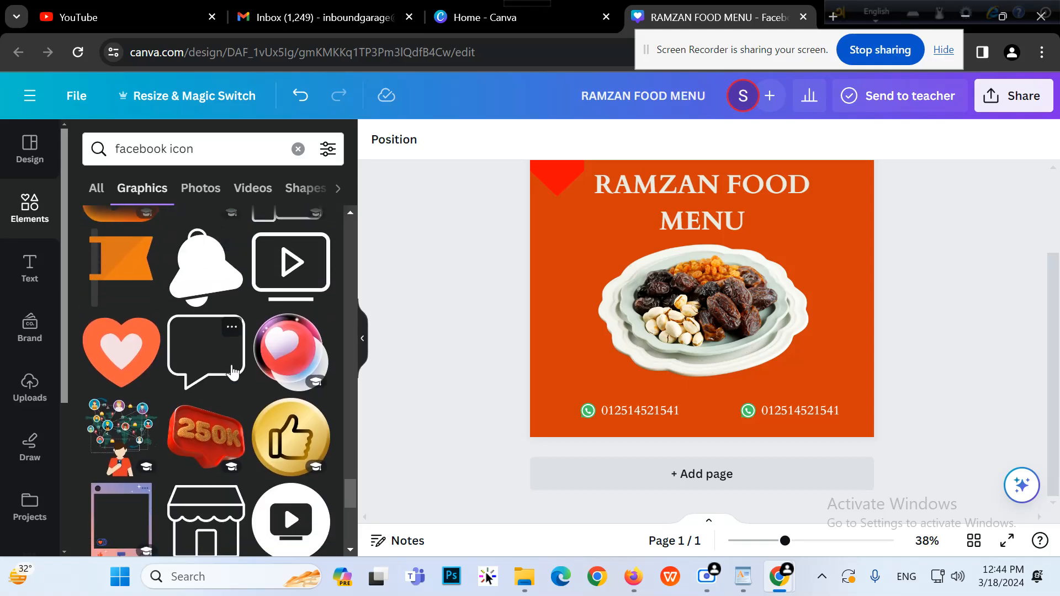
pyautogui.moveTo(349, 445); pyautogui.dragTo(359, 168)
pyautogui.click(259, 235)
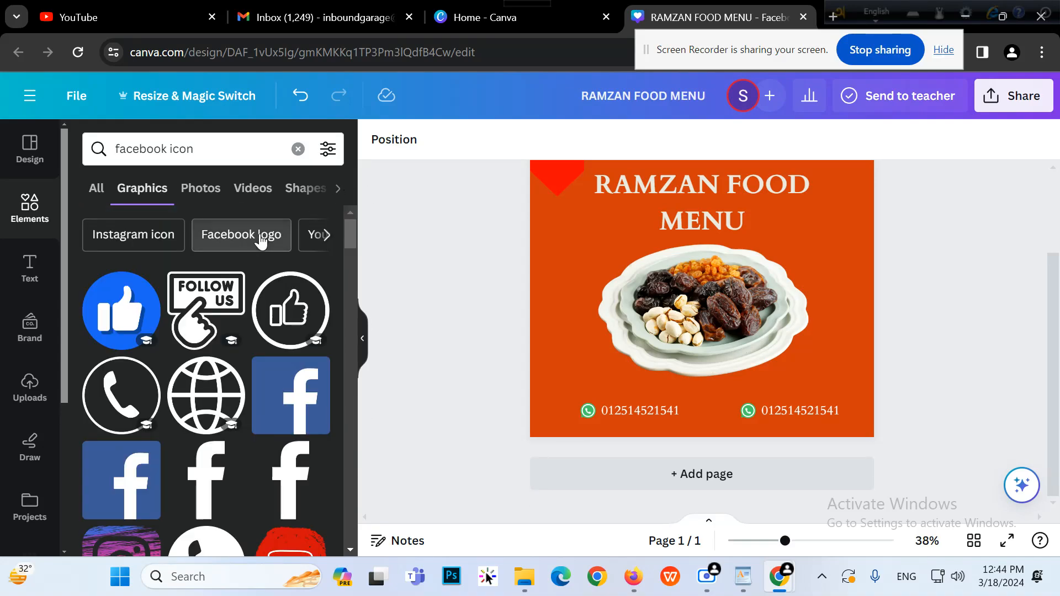
pyautogui.scroll(-2, 228, 431)
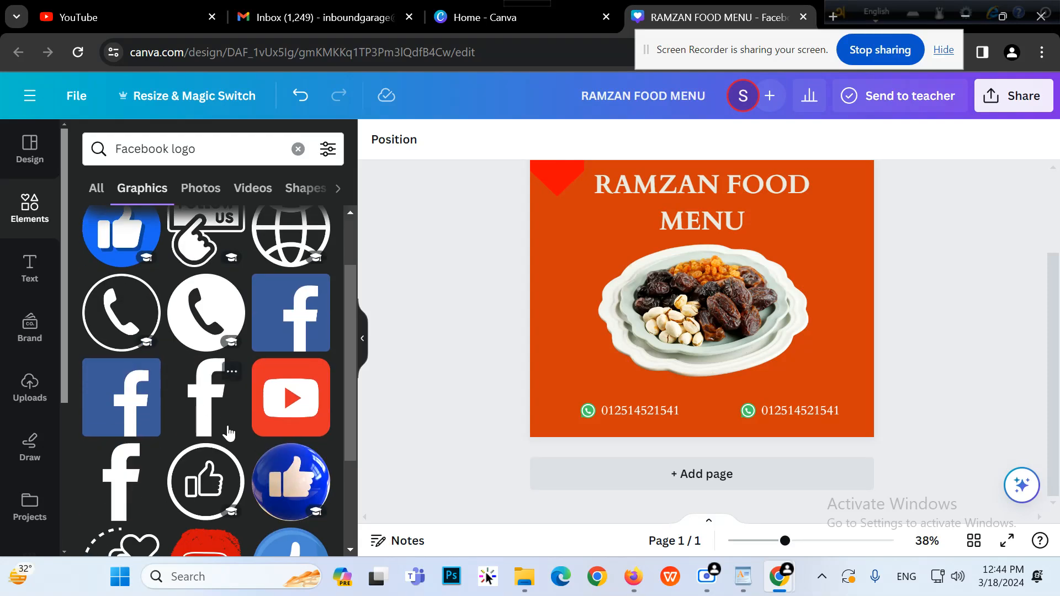
# Add the white Facebook 'f' graphic, move it left, and shrink it
pyautogui.click(212, 416)
pyautogui.moveTo(710, 303); pyautogui.dragTo(593, 298)
pyautogui.moveTo(538, 260); pyautogui.dragTo(586, 411)
# Delete the left copy's WhatsApp icon and place the Facebook 'f' beside the left number
pyautogui.click(588, 410)
pyautogui.click(588, 363)
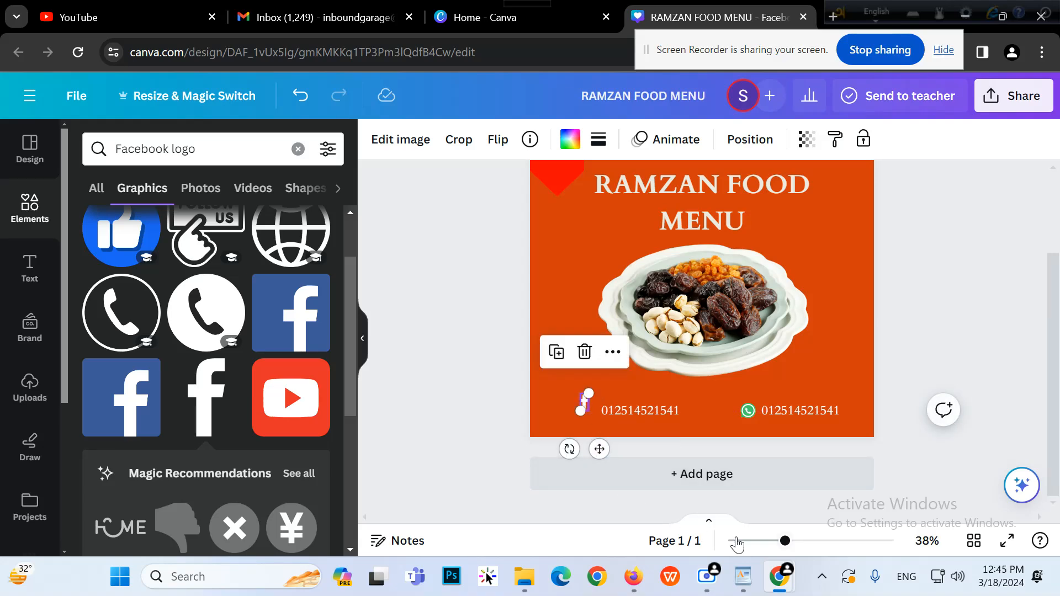
pyautogui.moveTo(785, 542); pyautogui.dragTo(815, 541)
pyautogui.scroll(-3, 521, 303)
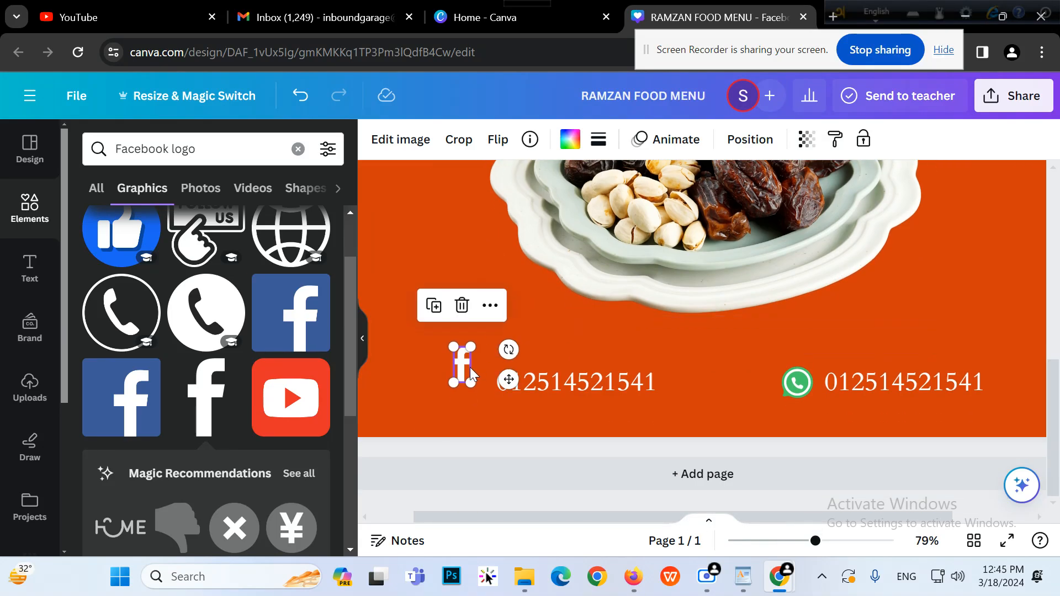
pyautogui.moveTo(465, 371); pyautogui.dragTo(476, 389)
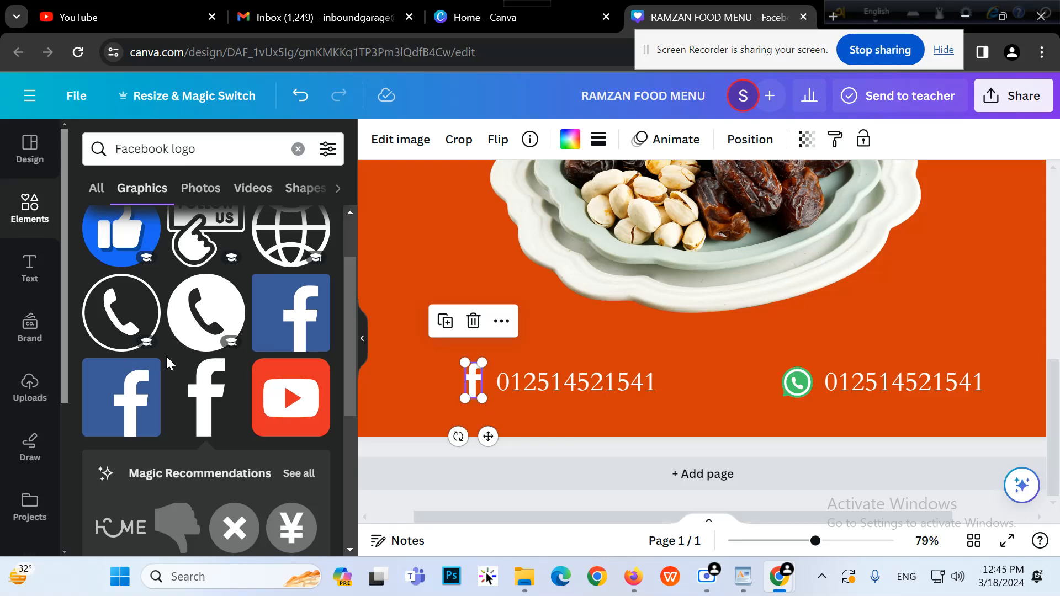
pyautogui.click(412, 140)
pyautogui.click(412, 140)
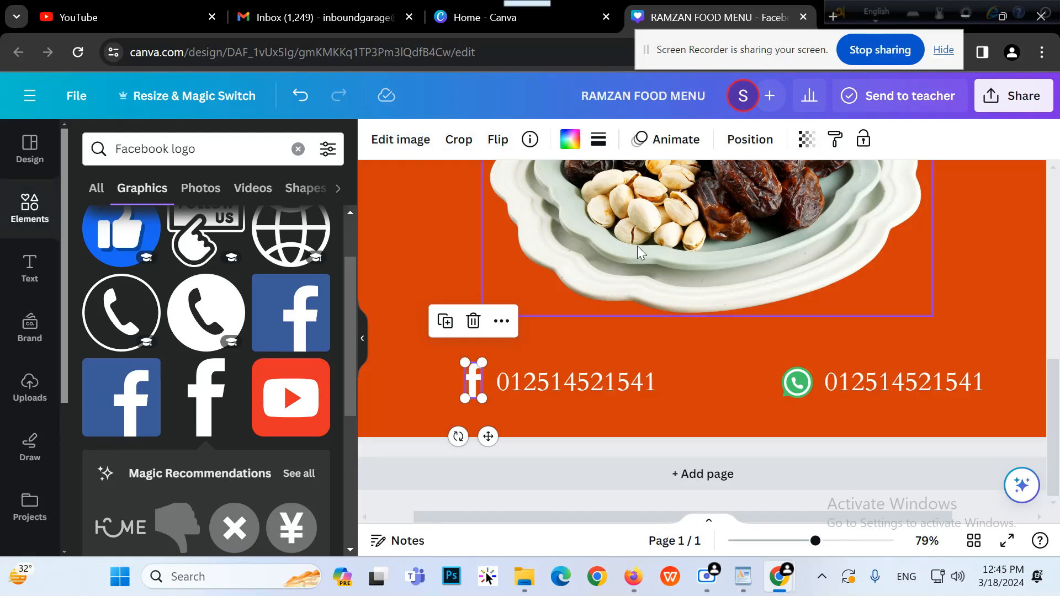
pyautogui.click(583, 379)
# Replace the left phone number with '/fastfood' and nudge it closer to the f icon
pyautogui.doubleClick(583, 379)
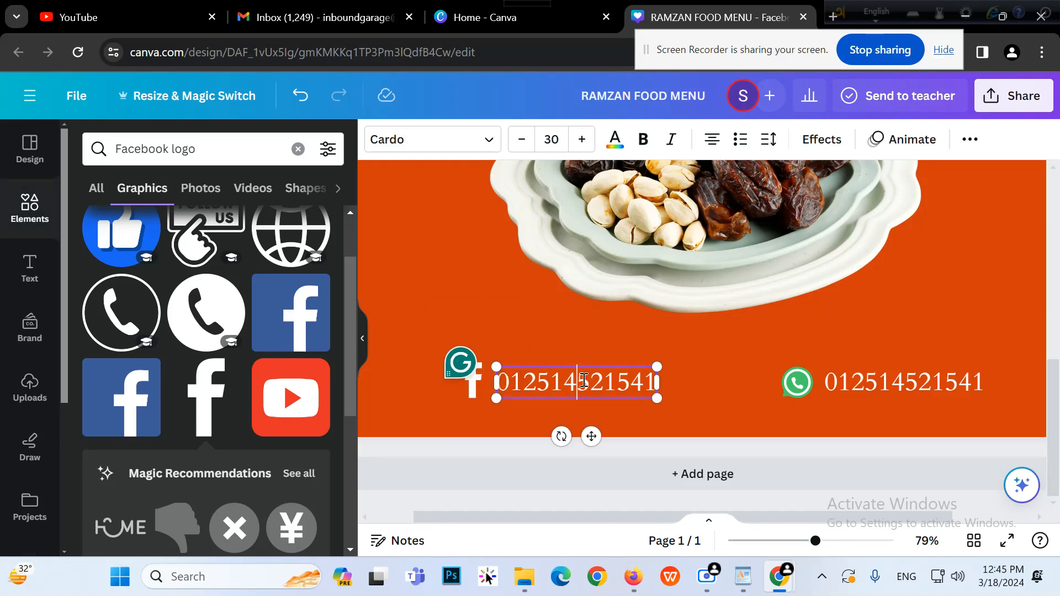
pyautogui.doubleClick(583, 380)
pyautogui.press('BackSpace')
pyautogui.write('/fast')
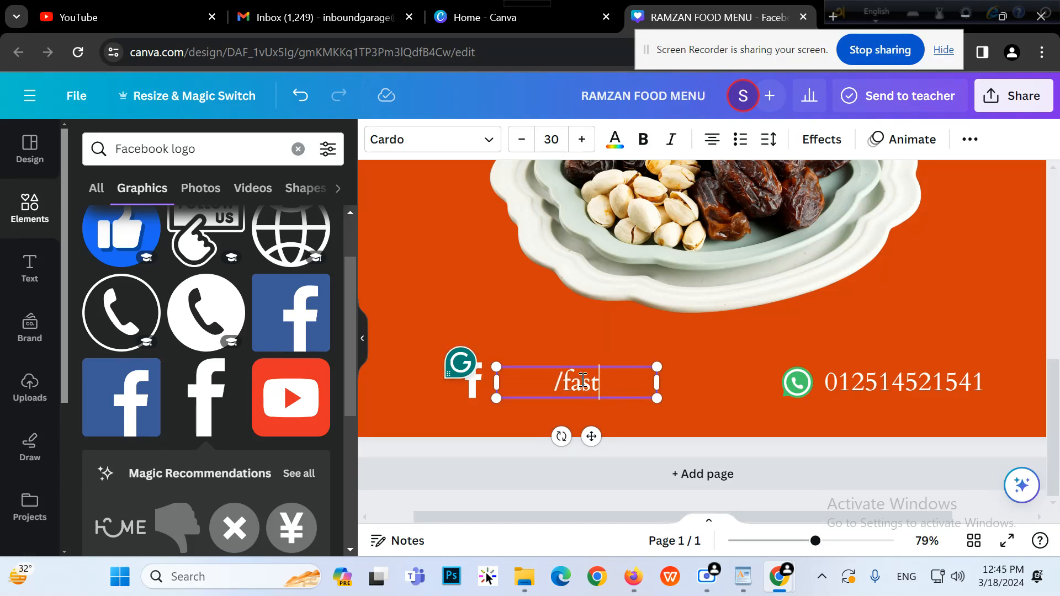
pyautogui.write('food')
pyautogui.click(392, 377)
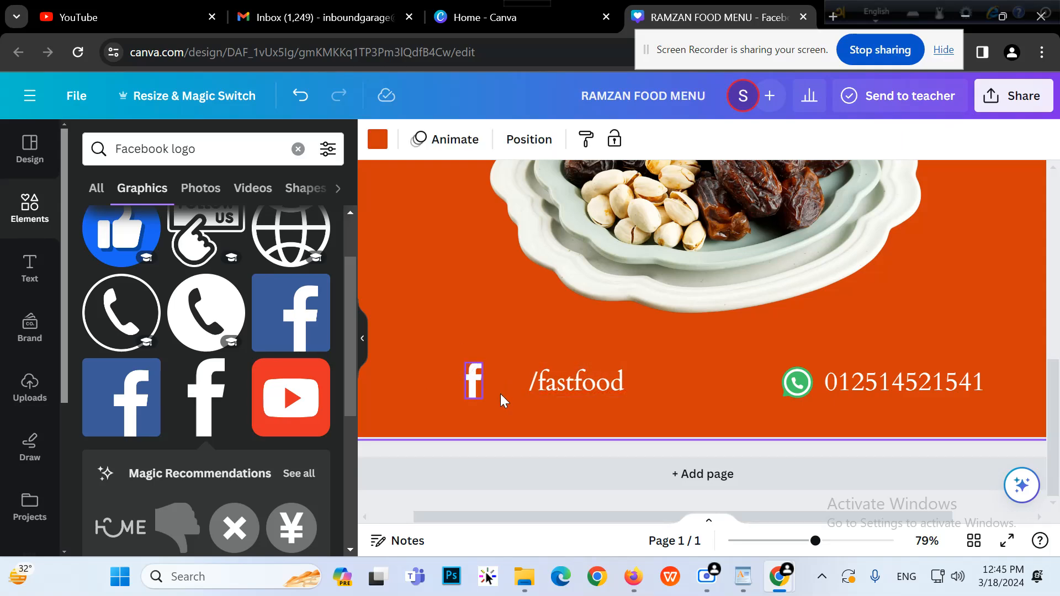
pyautogui.moveTo(555, 395); pyautogui.dragTo(517, 394)
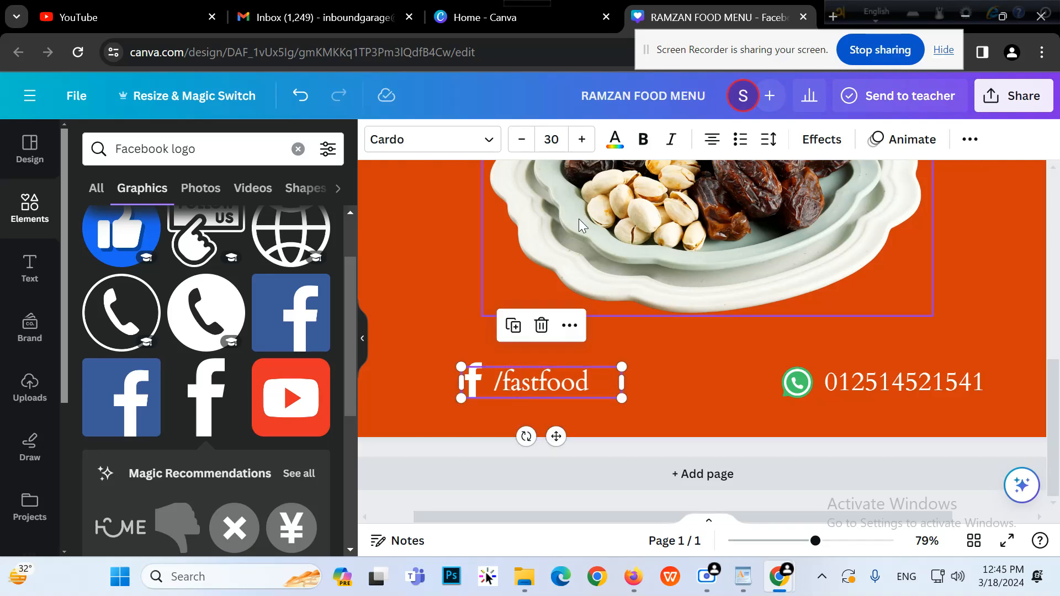
# Leave /fastfood in regular weight and zoom out to 26% to see the whole design
pyautogui.click(643, 139)
pyautogui.click(641, 139)
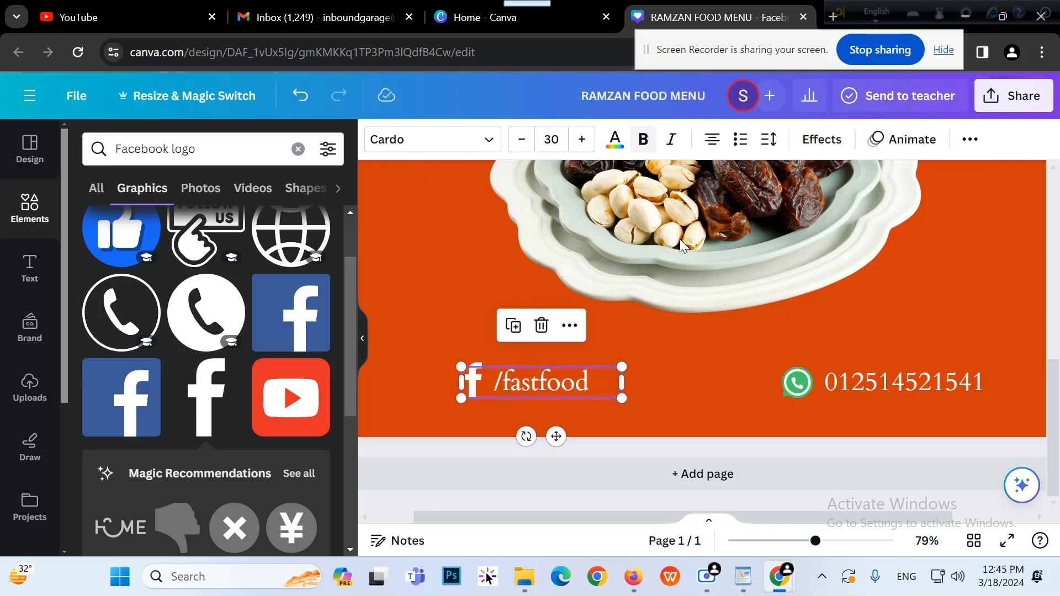
pyautogui.click(731, 425)
pyautogui.moveTo(822, 546); pyautogui.dragTo(771, 561)
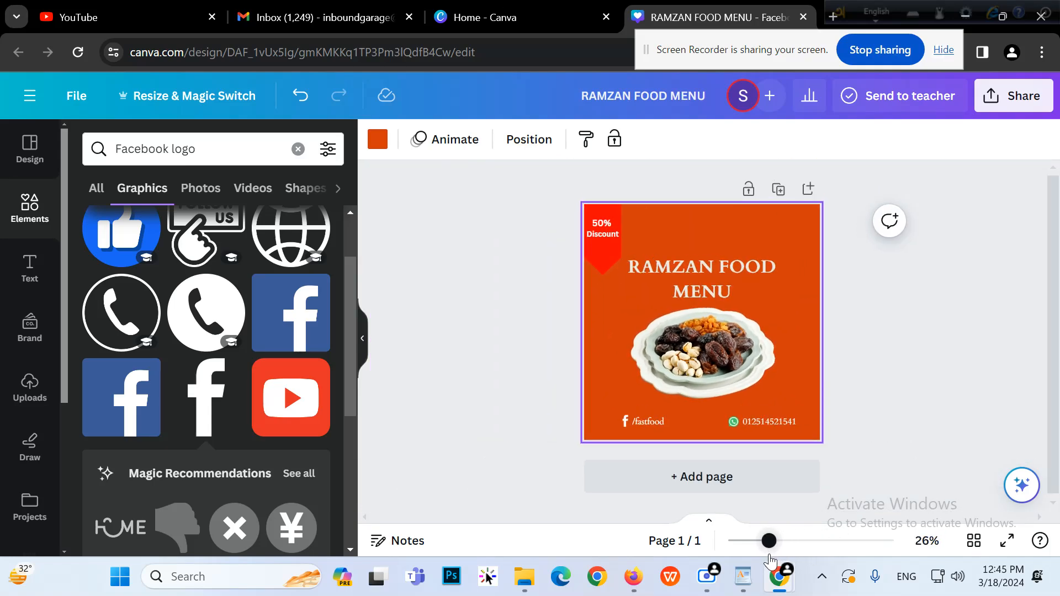
# Set the page background to a custom brown, #A84700
pyautogui.click(975, 377)
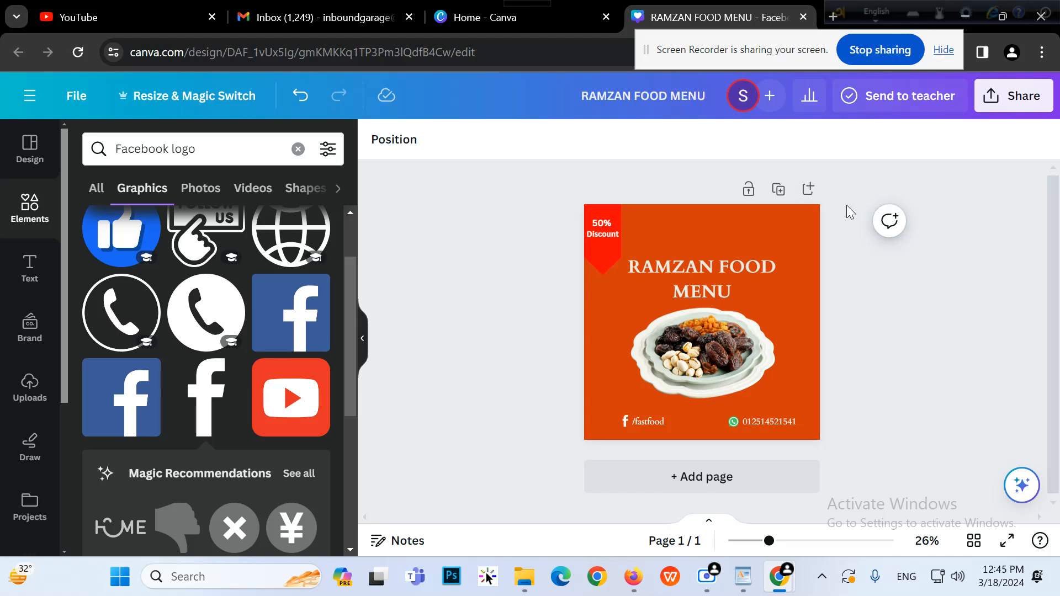
pyautogui.click(796, 305)
pyautogui.click(374, 148)
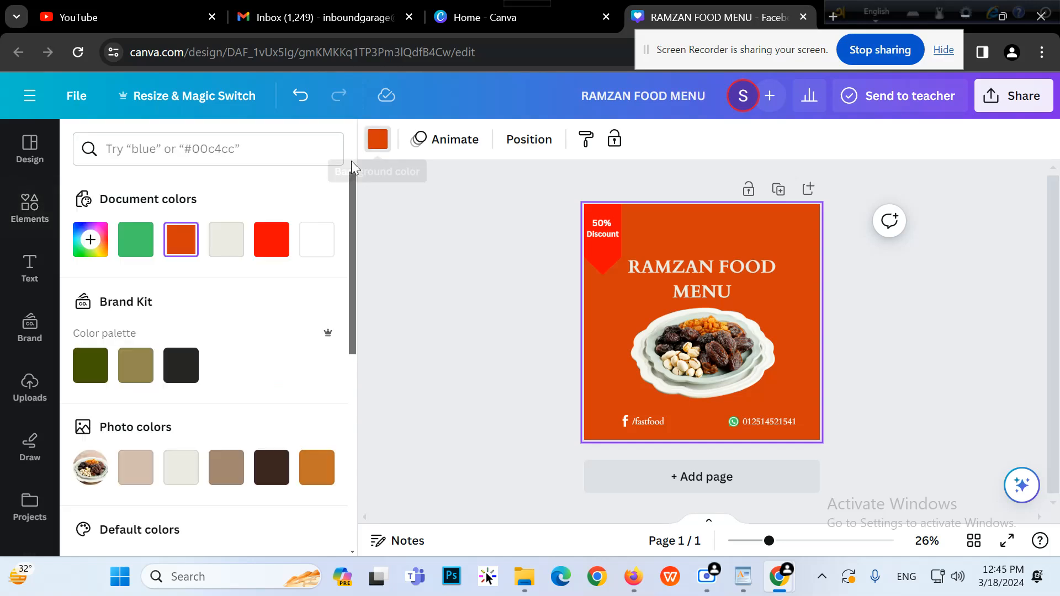
pyautogui.click(90, 239)
pyautogui.moveTo(305, 333); pyautogui.dragTo(327, 353)
pyautogui.moveTo(102, 422)
pyautogui.mouseDown()
pyautogui.moveTo(130, 428)
pyautogui.moveTo(108, 428)
pyautogui.mouseUp()
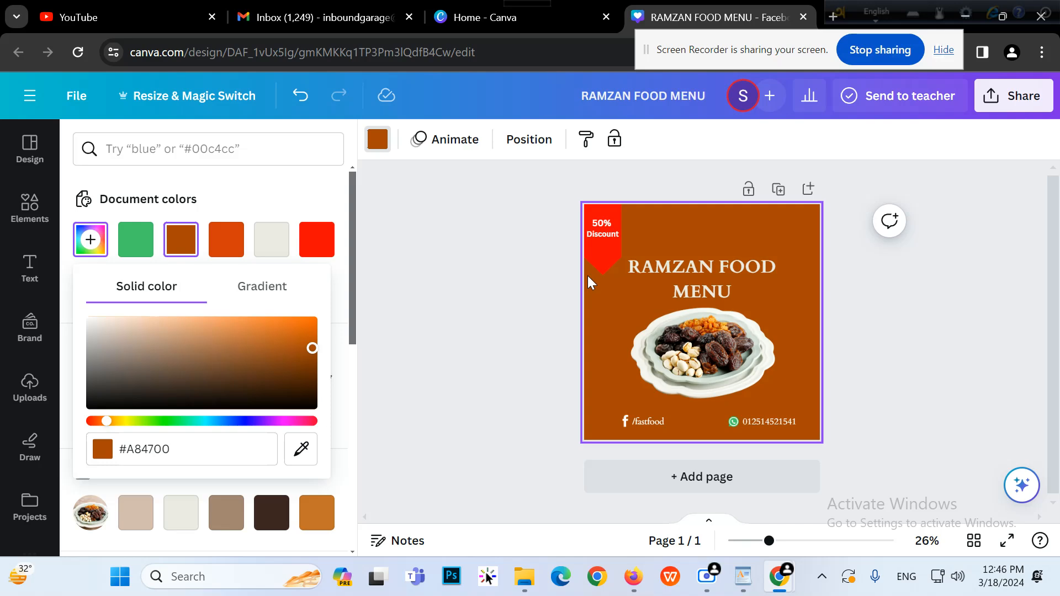
# Colour the 50% Discount banner bright red, #FF0000
pyautogui.click(605, 265)
pyautogui.click(274, 247)
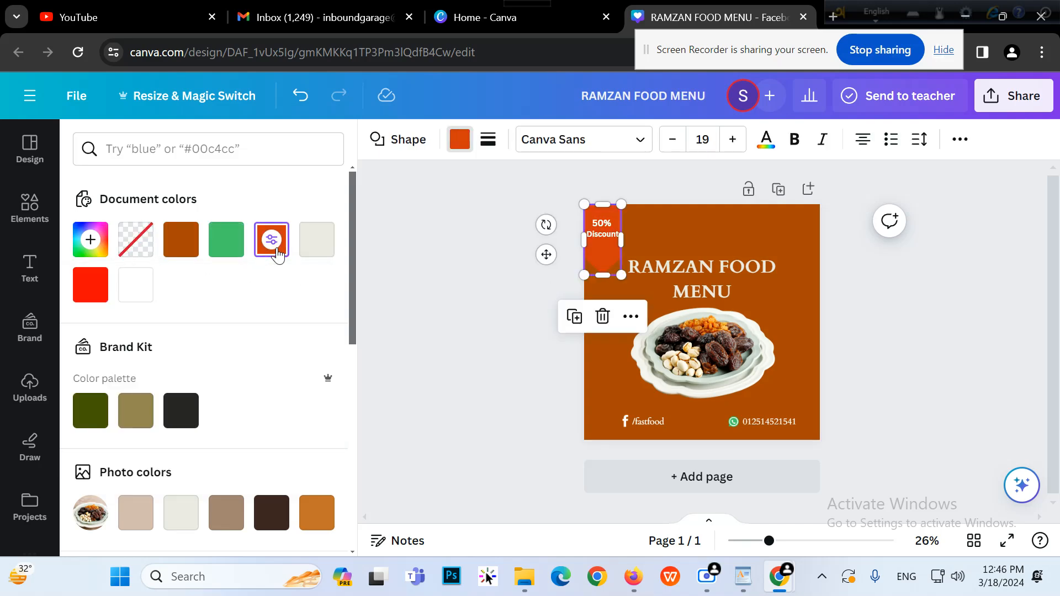
pyautogui.click(106, 252)
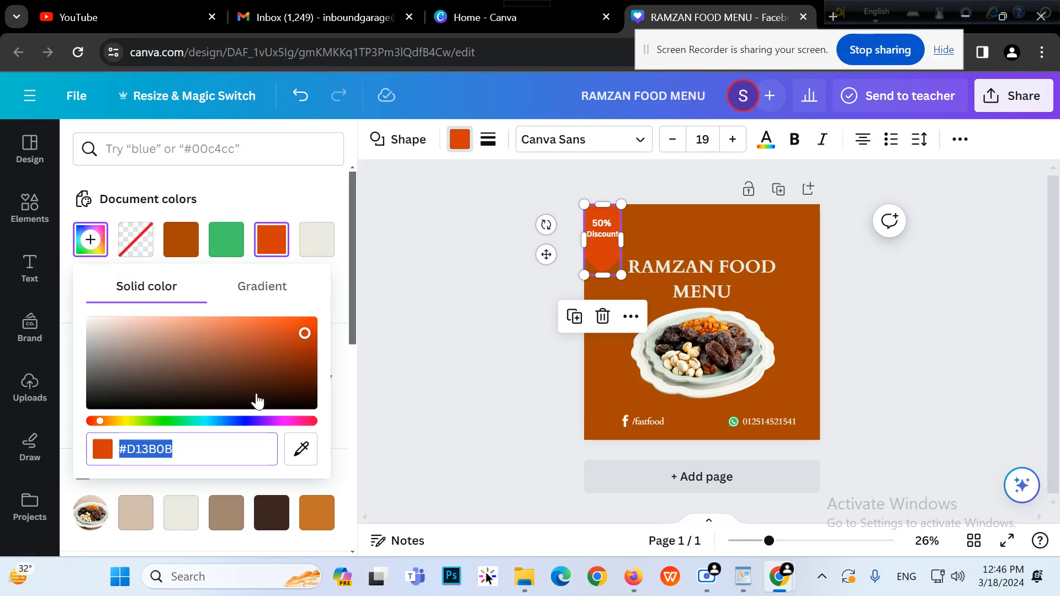
pyautogui.click(99, 424)
pyautogui.moveTo(98, 426); pyautogui.dragTo(91, 426)
pyautogui.moveTo(299, 331); pyautogui.dragTo(326, 283)
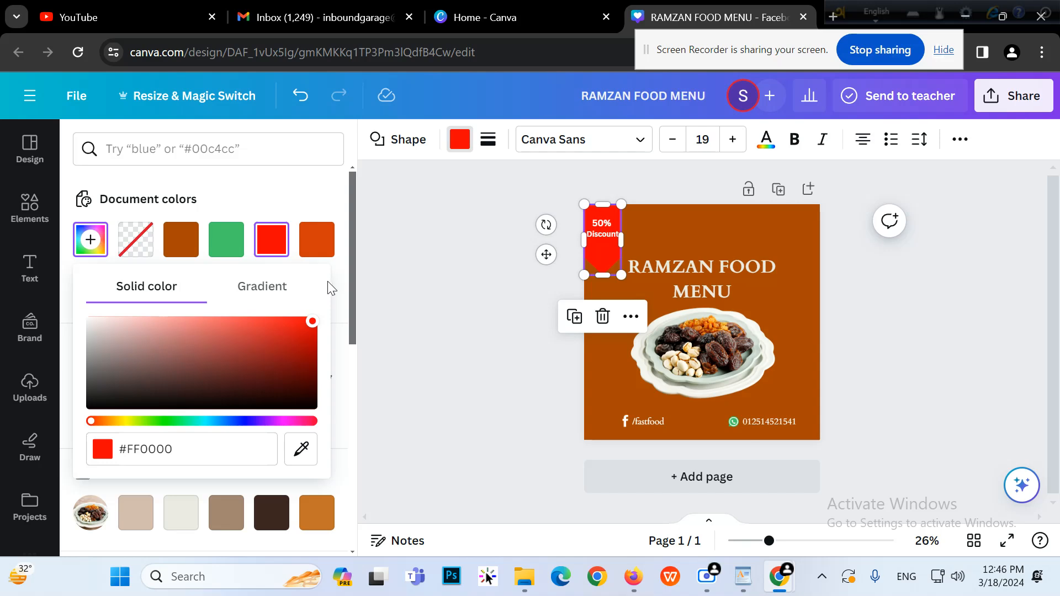
pyautogui.click(409, 276)
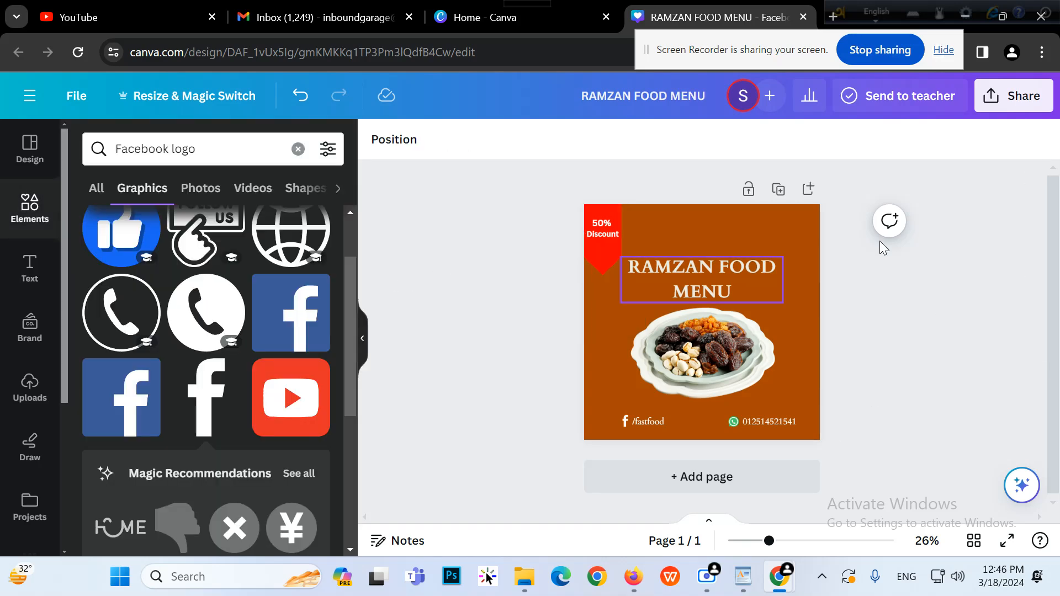
# Download the design as PNG (RAMZAN FOOD MENU.png) and open the downloaded file
pyautogui.click(1013, 102)
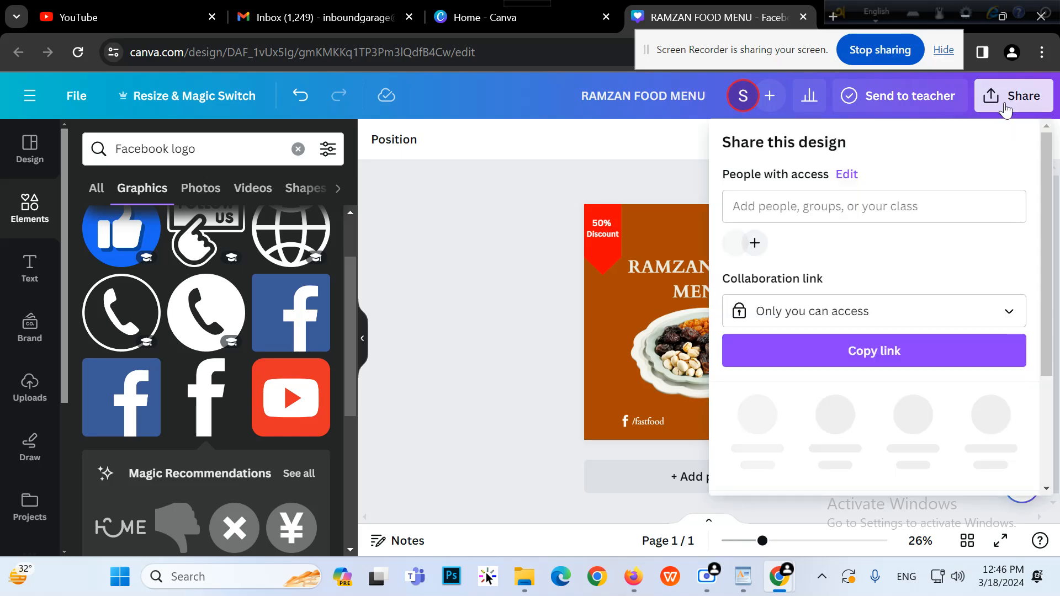
pyautogui.scroll(-3, 800, 374)
pyautogui.click(800, 371)
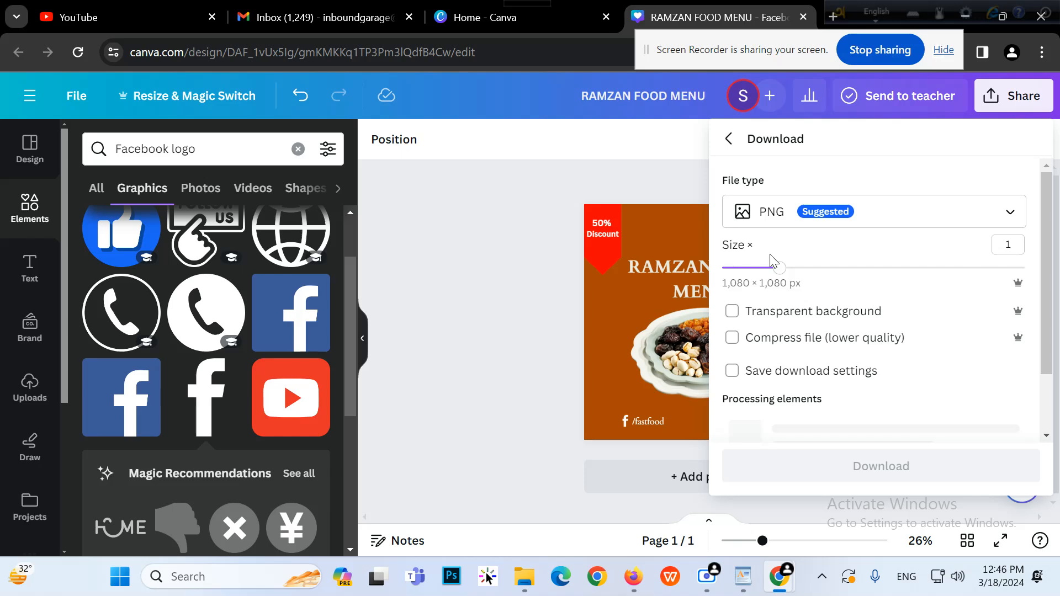
pyautogui.click(830, 409)
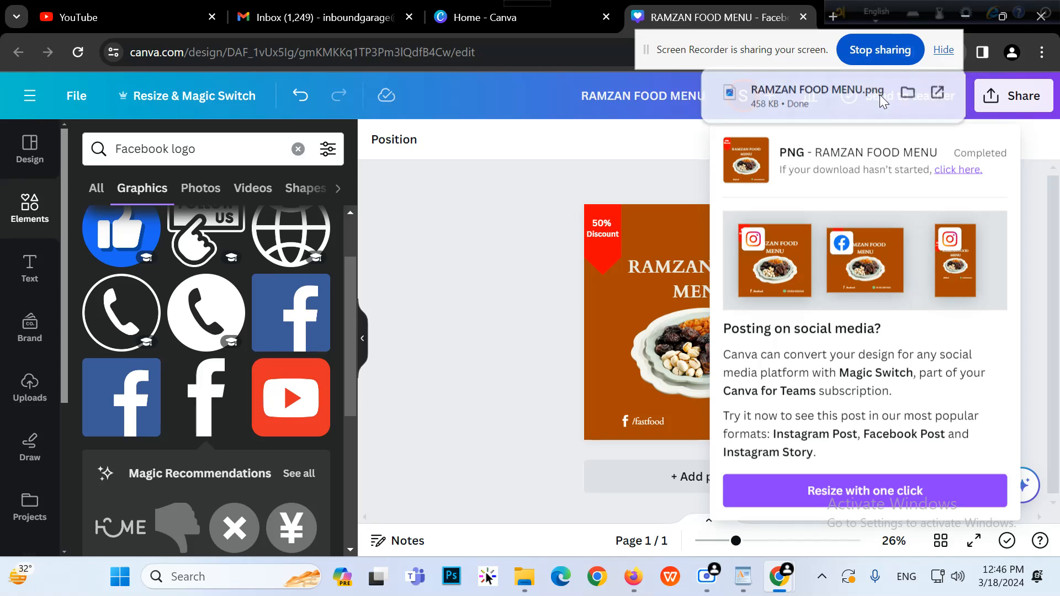
pyautogui.click(882, 101)
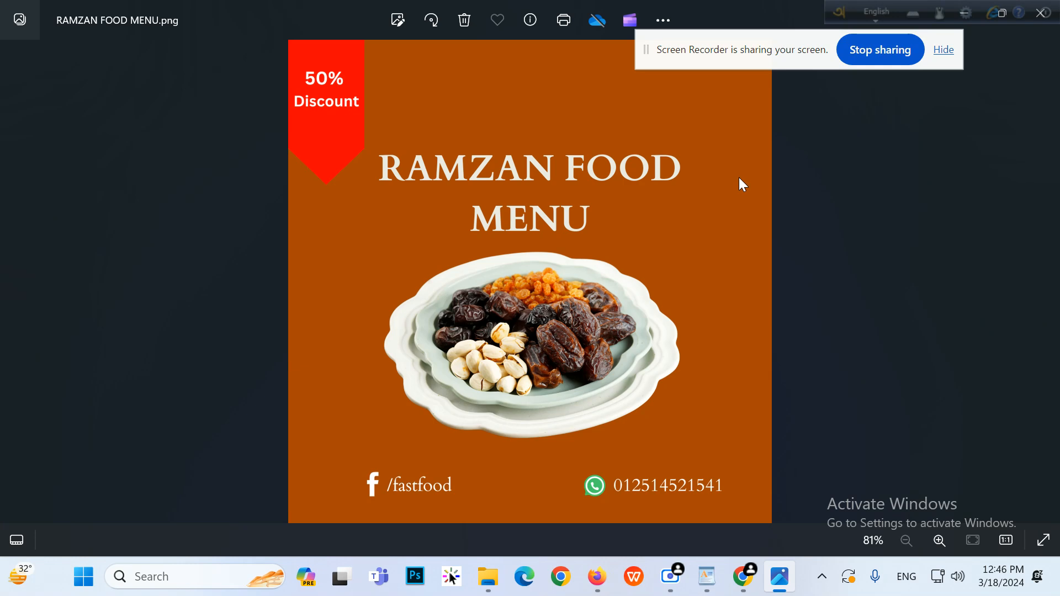
# Close the Windows Photos preview of RAMZAN FOOD MENU.png to return to Canva
pyautogui.moveTo(846, 5); pyautogui.dragTo(754, 4)
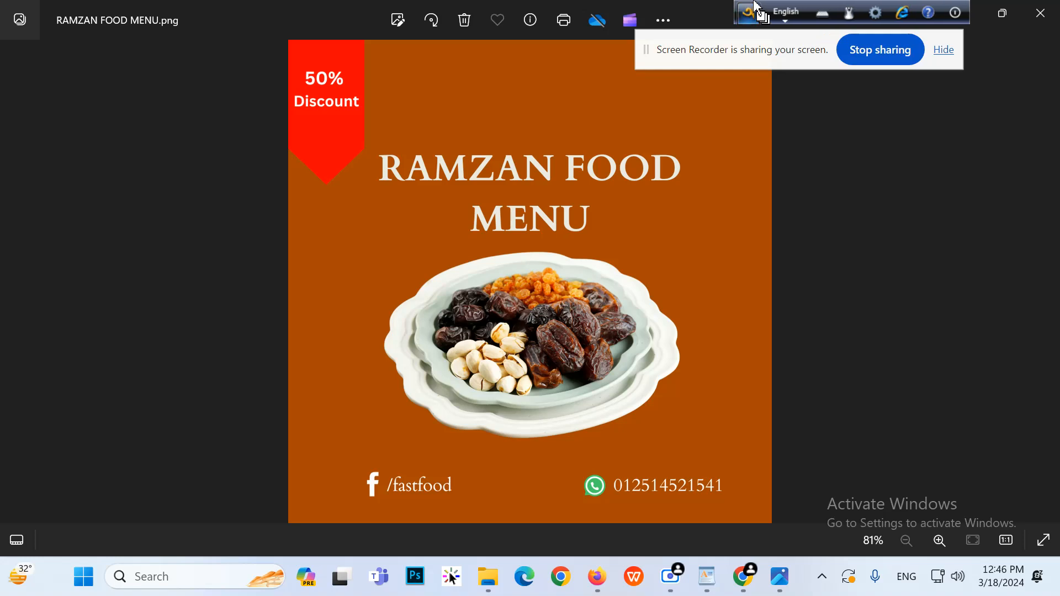
pyautogui.click(1040, 14)
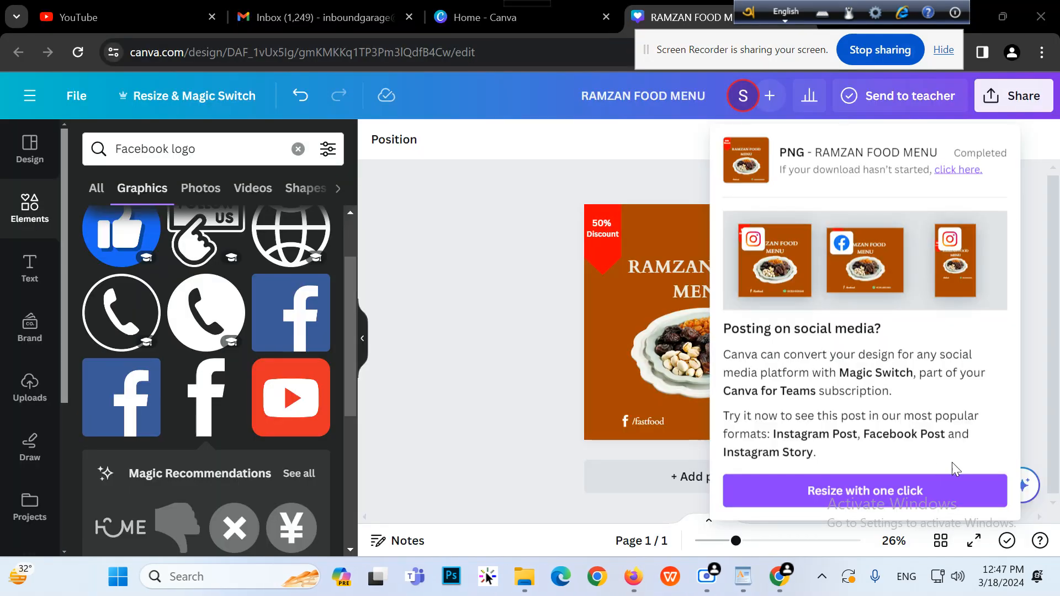